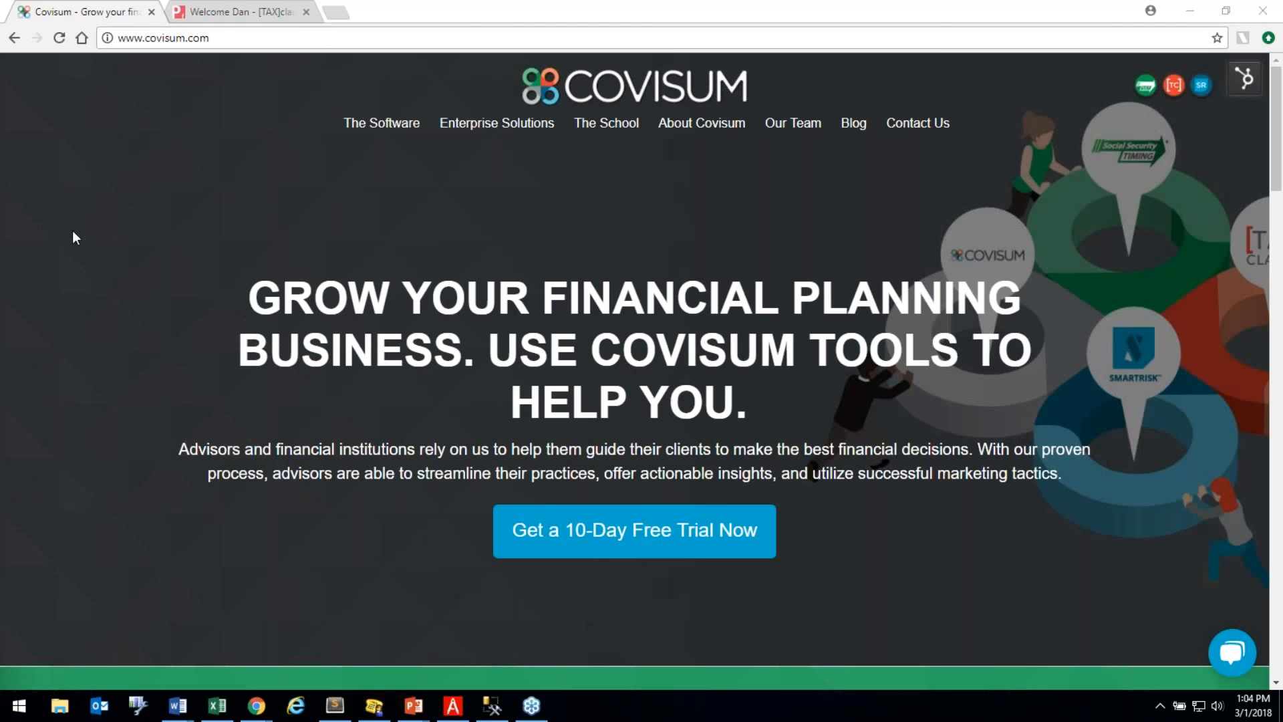
View the software overview, open the blog and clear the email field in the subscription form.
click(382, 123)
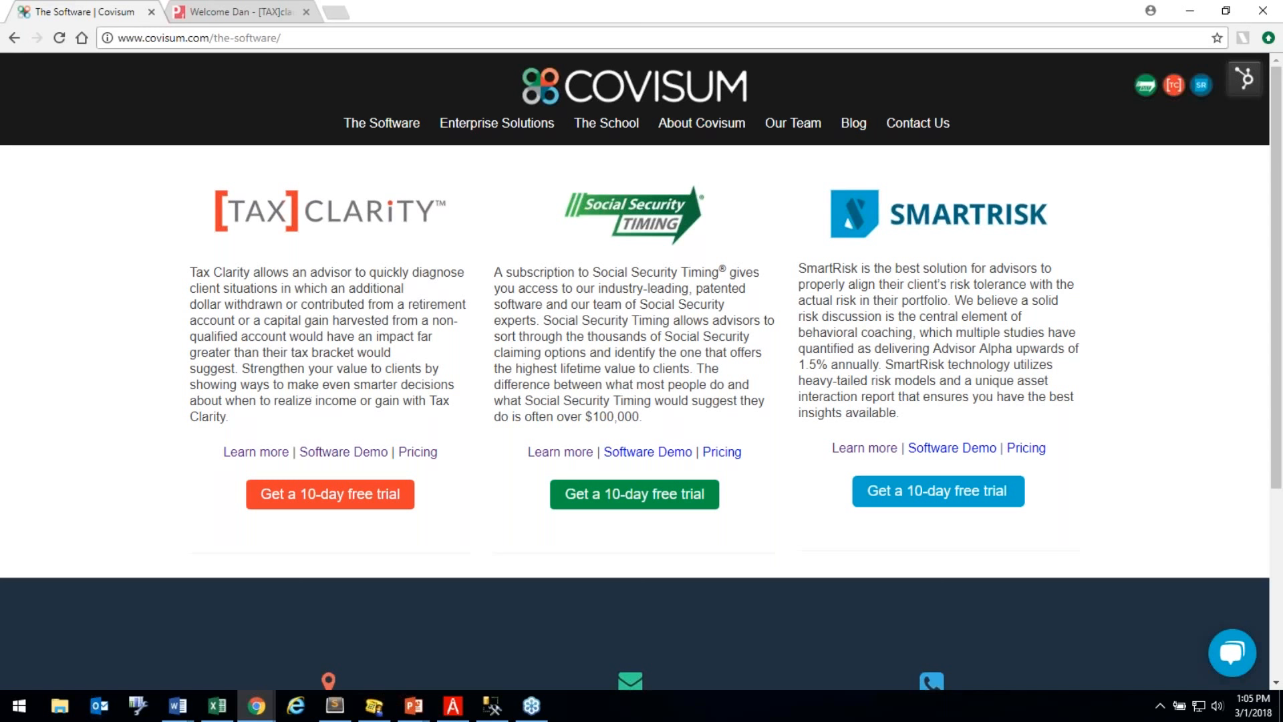
click(853, 129)
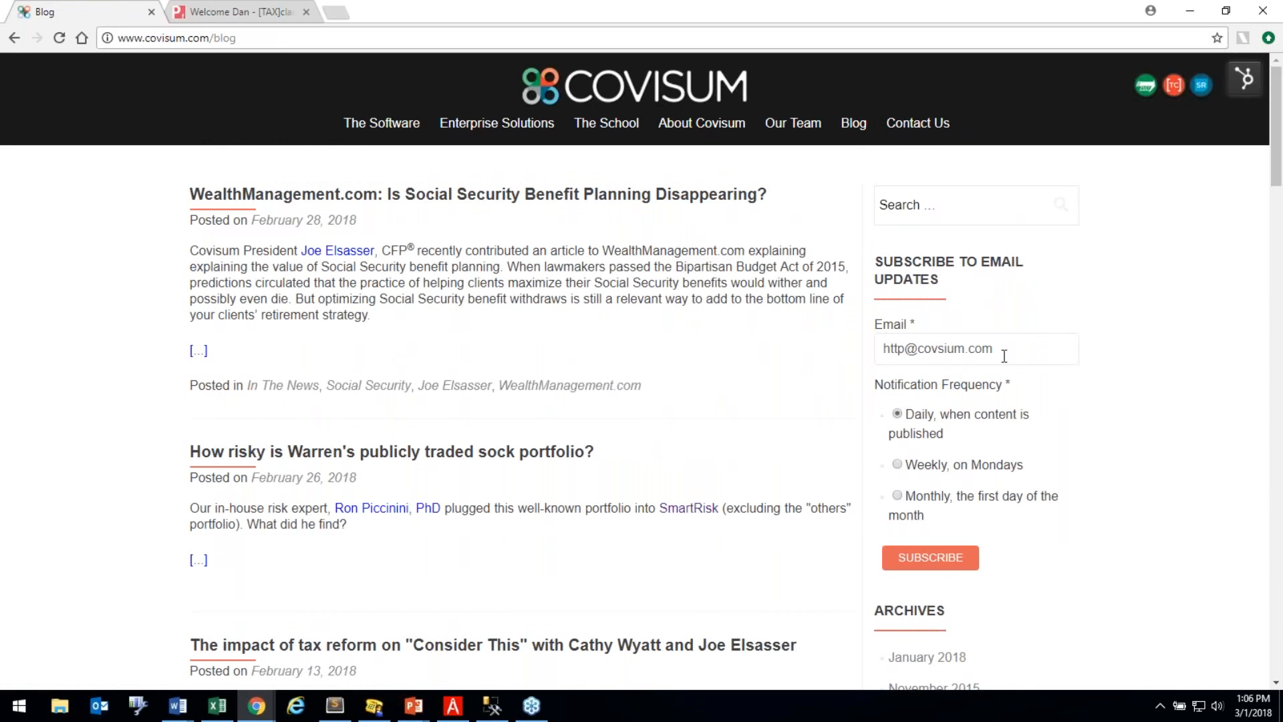
drag(1005, 349, 822, 354)
key(BackSpace)
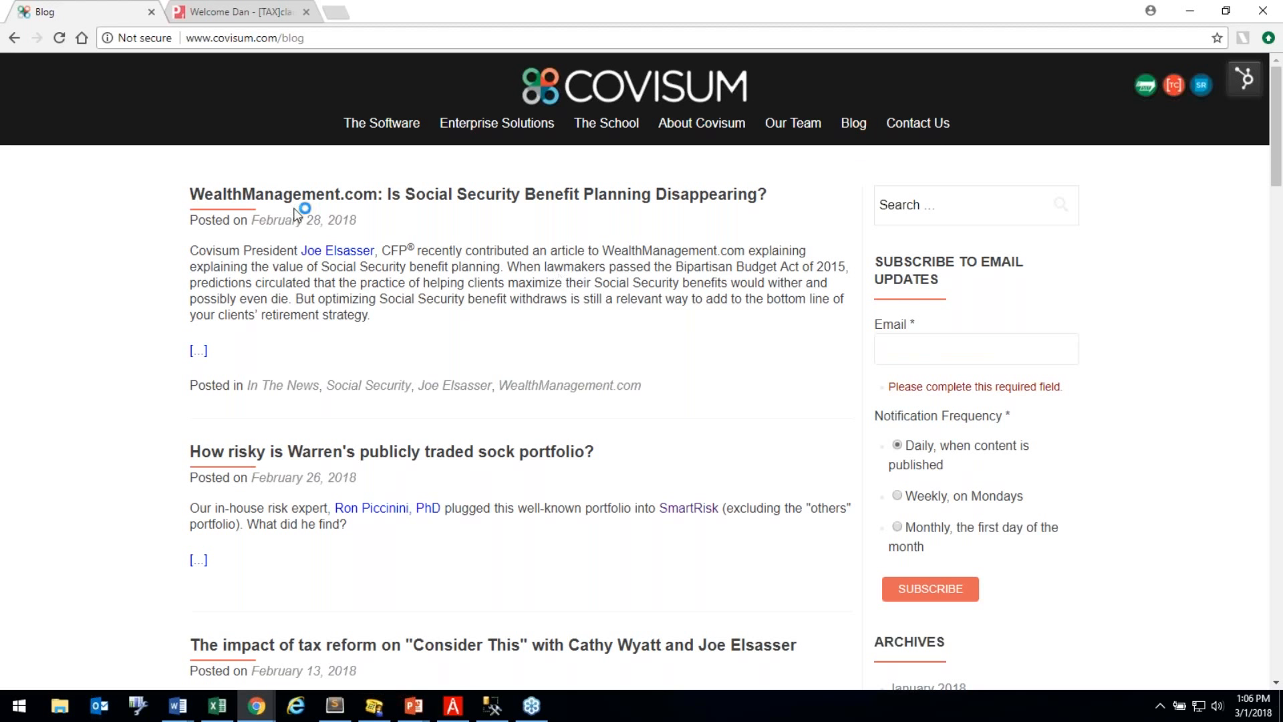
Browse the recent posts on the blog page.
scroll(531, 196, down, 2)
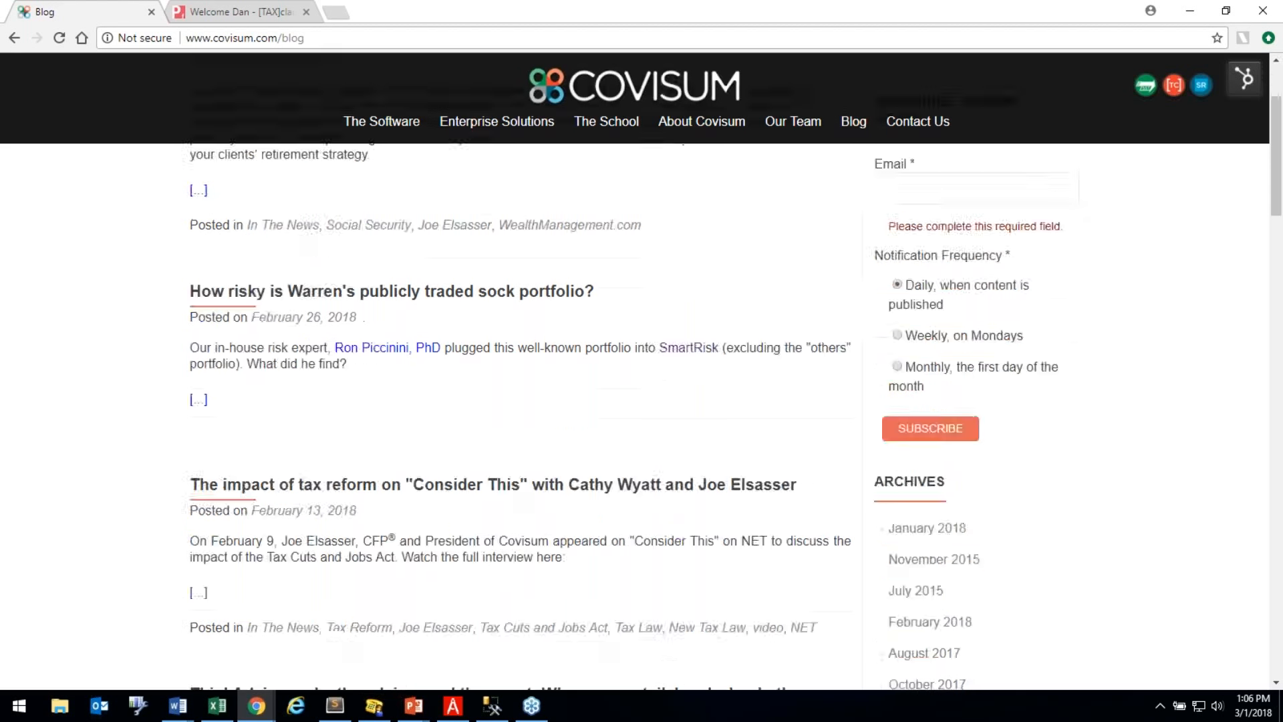
scroll(659, 266, up, 2)
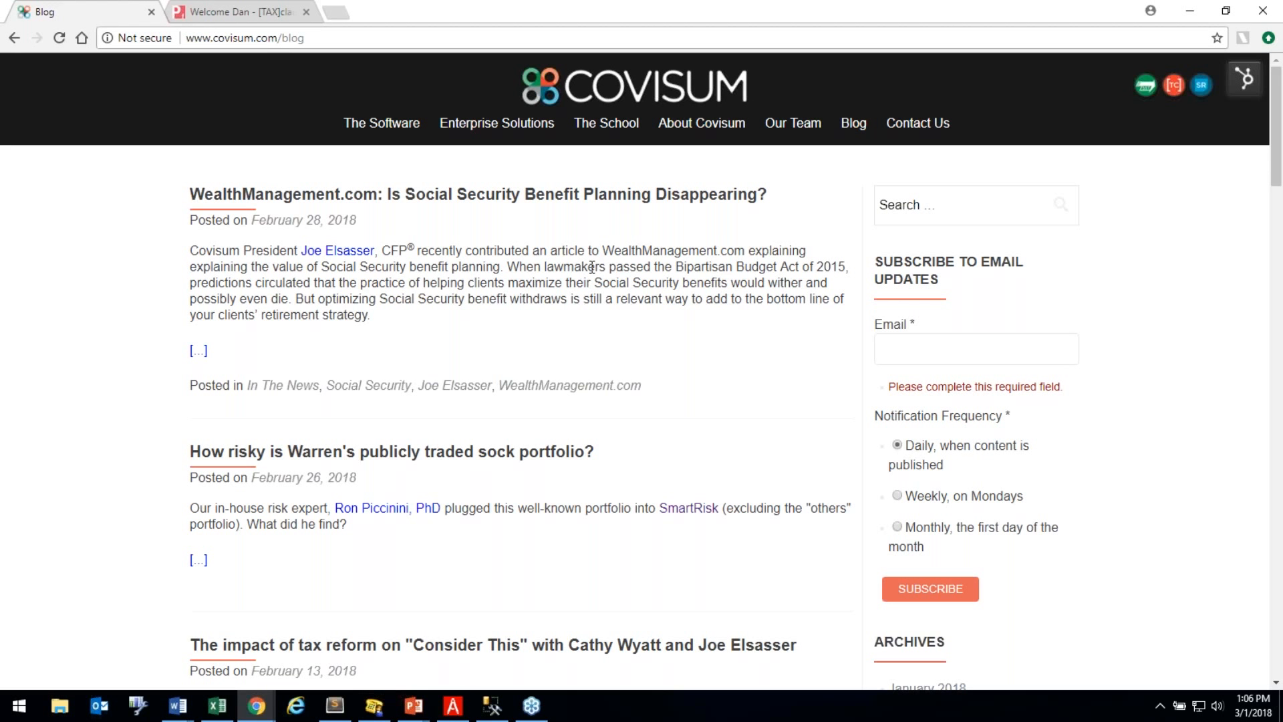
scroll(592, 268, down, 4)
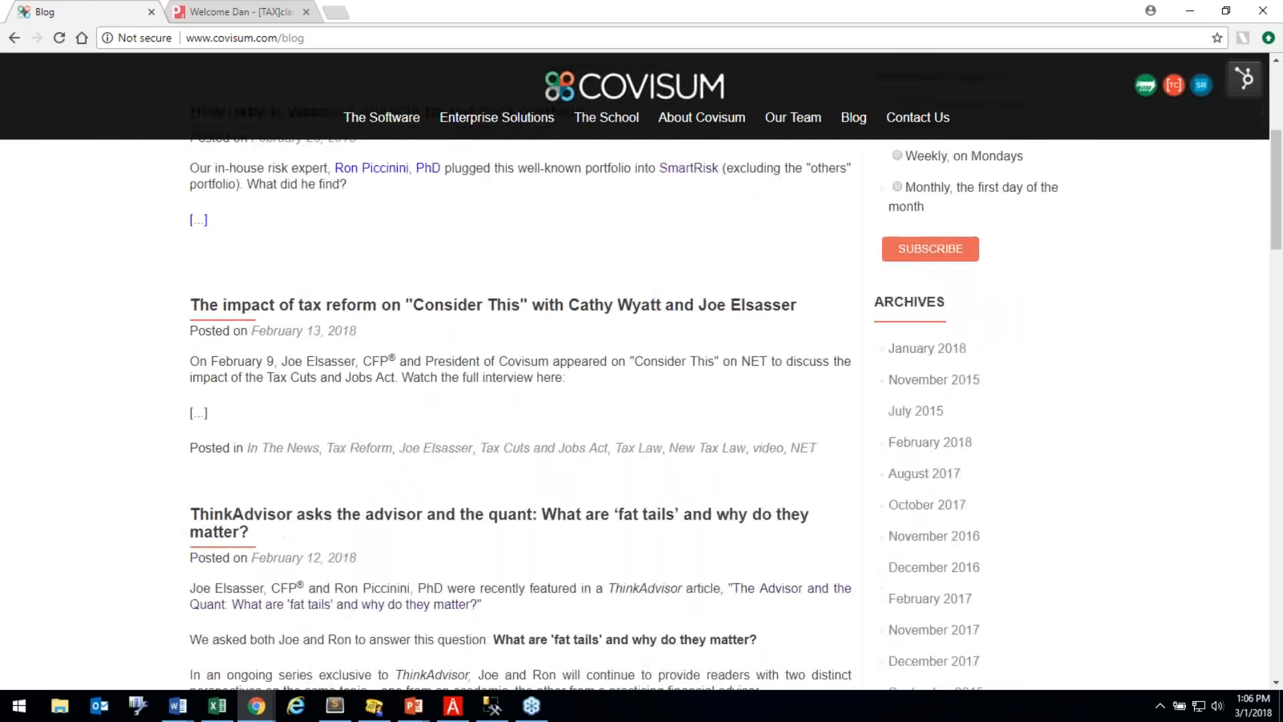
scroll(630, 288, down, 2)
scroll(630, 288, up, 6)
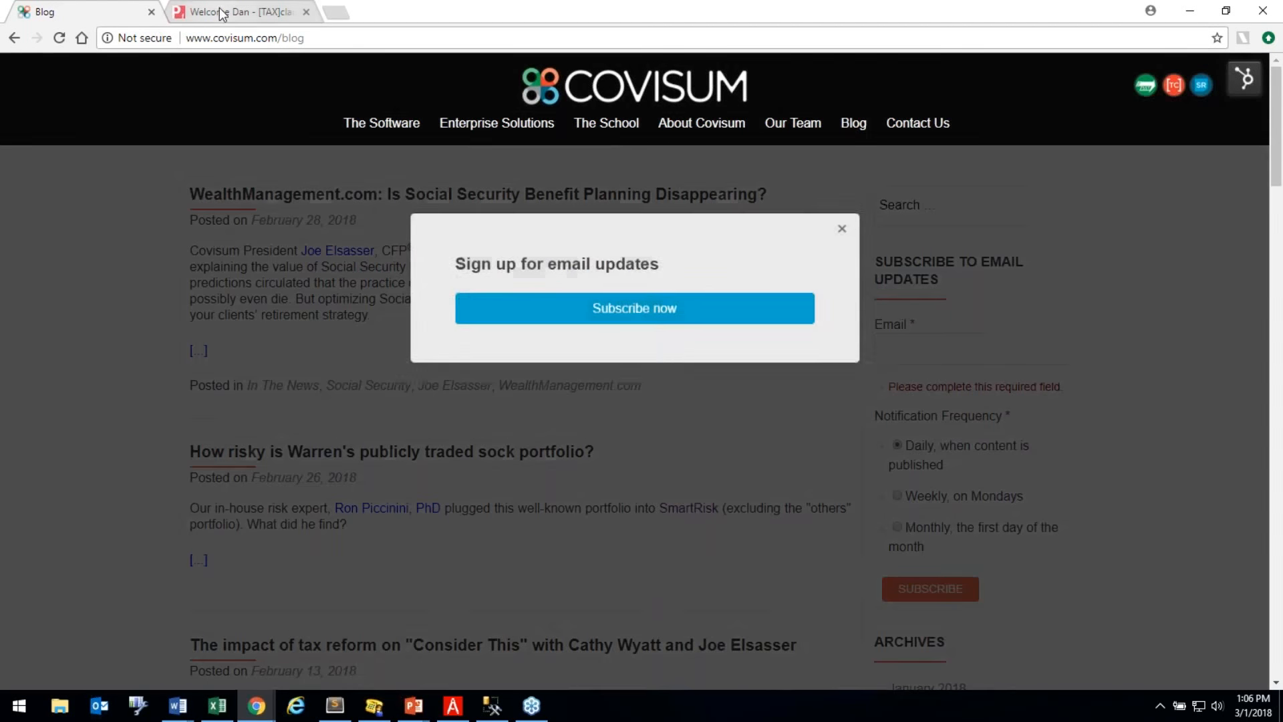
Switch to the Tax Clarity site and open its settings to view the custom report disclosure.
click(281, 12)
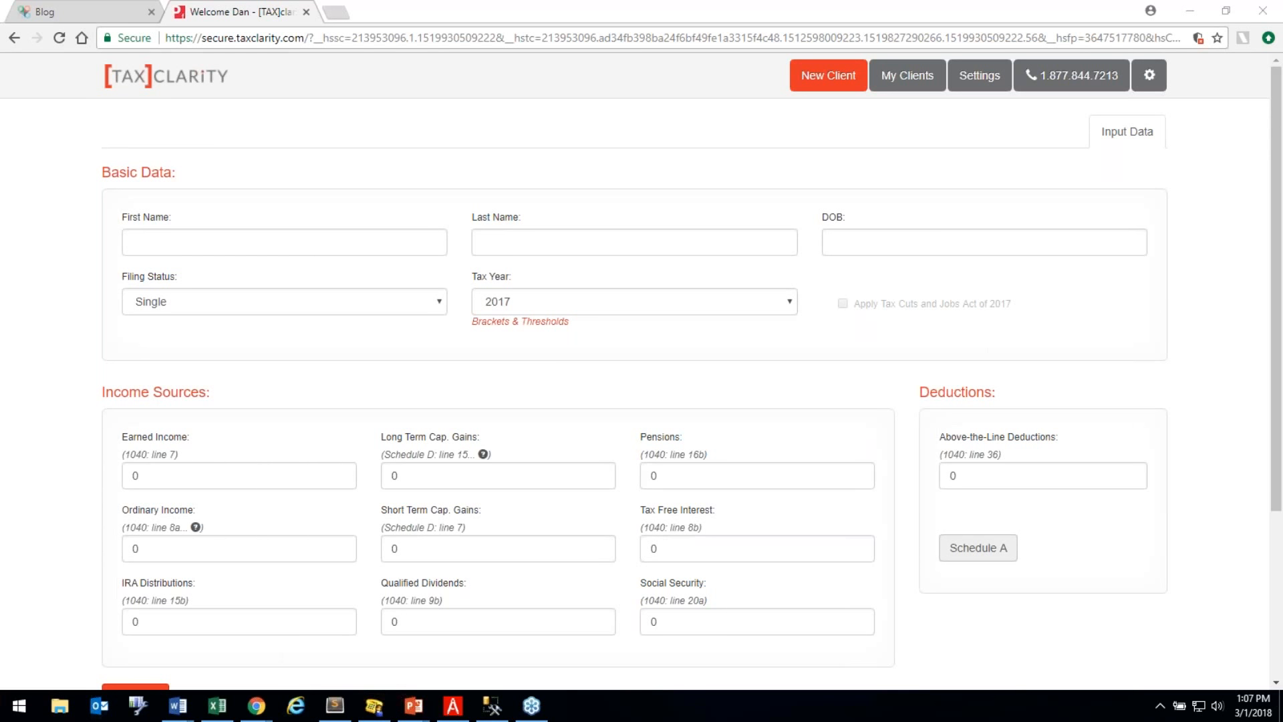
click(431, 133)
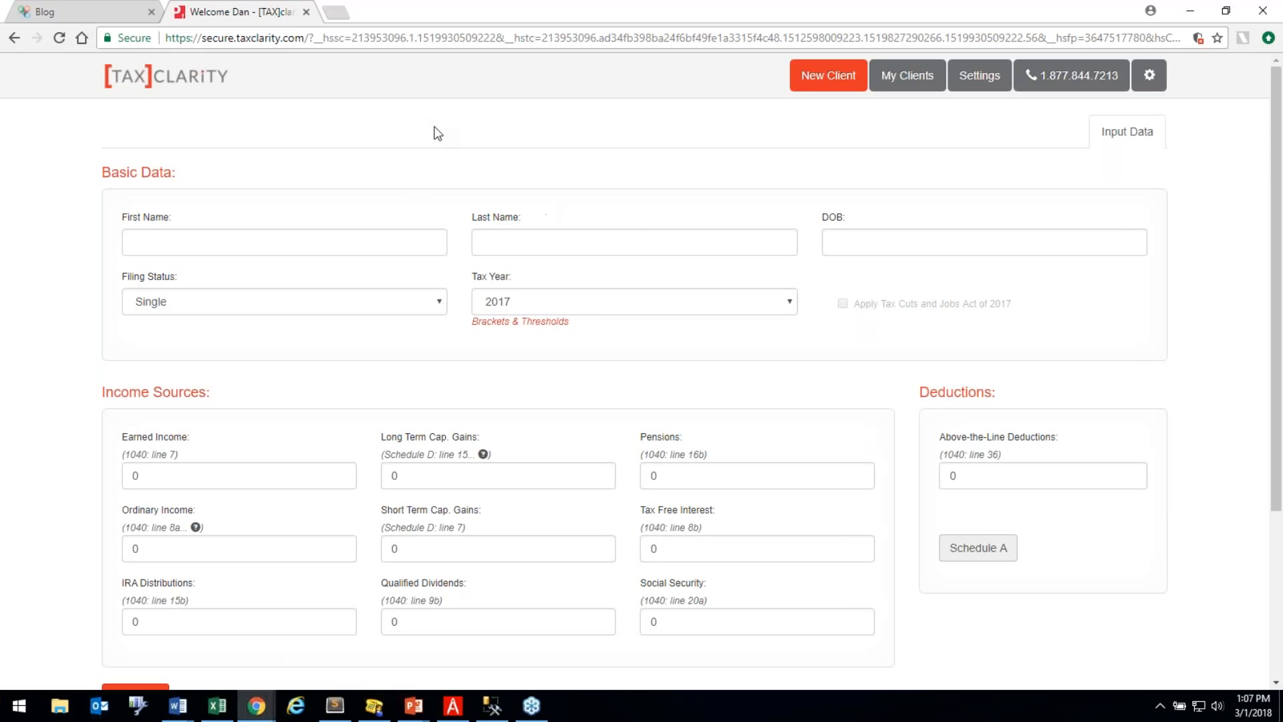
click(996, 79)
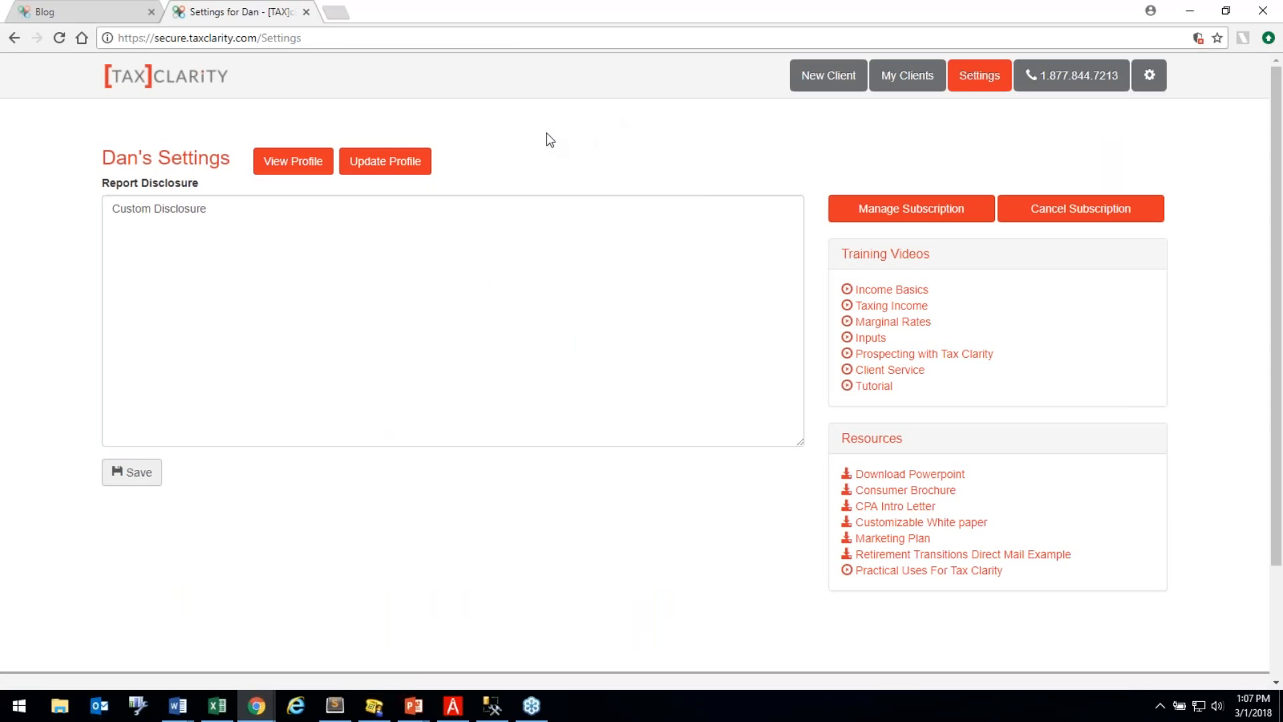
click(134, 208)
click(75, 213)
Examine the training videos and downloadable resources listed on the settings page.
scroll(906, 369, down, 3)
scroll(785, 357, up, 3)
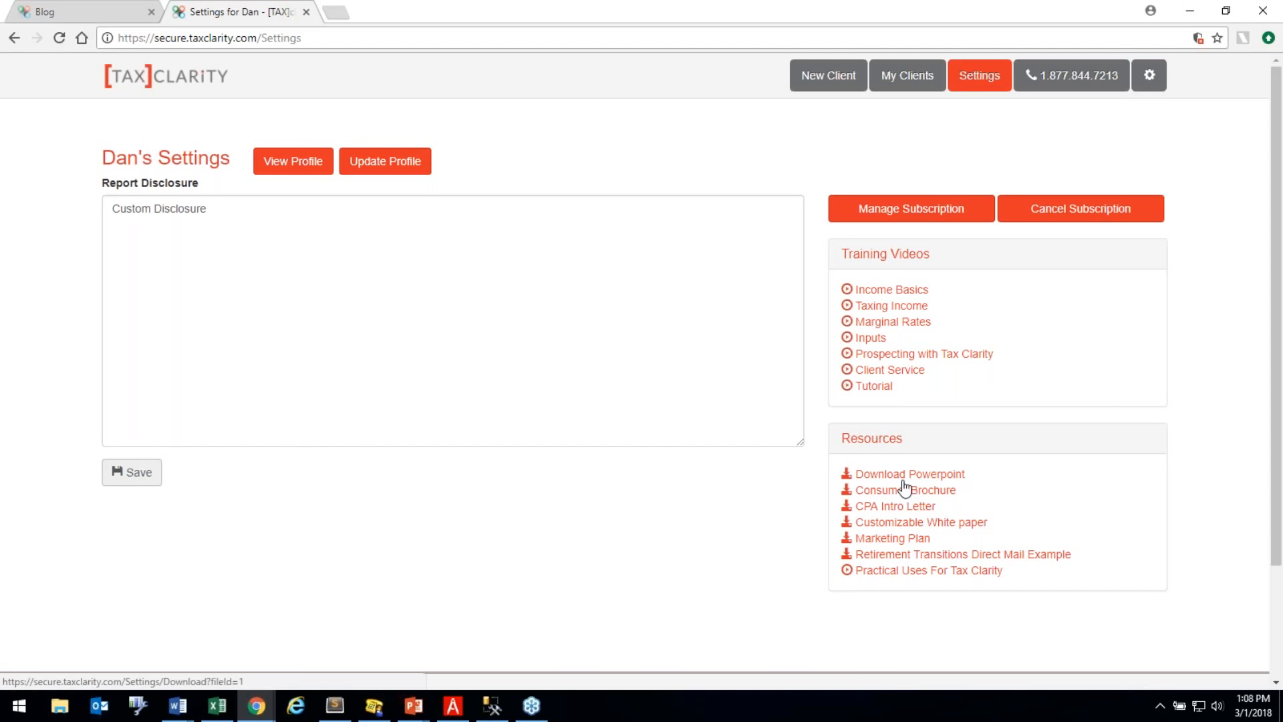
scroll(905, 489, down, 1)
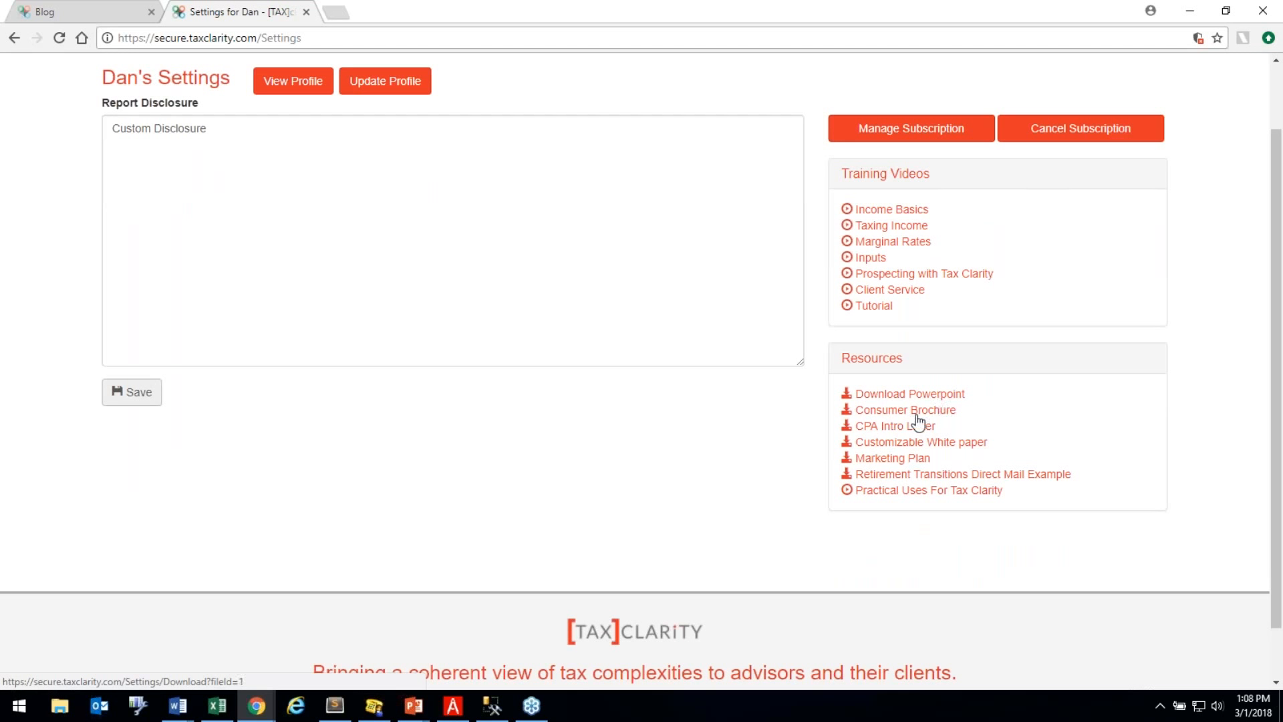
scroll(751, 497, up, 1)
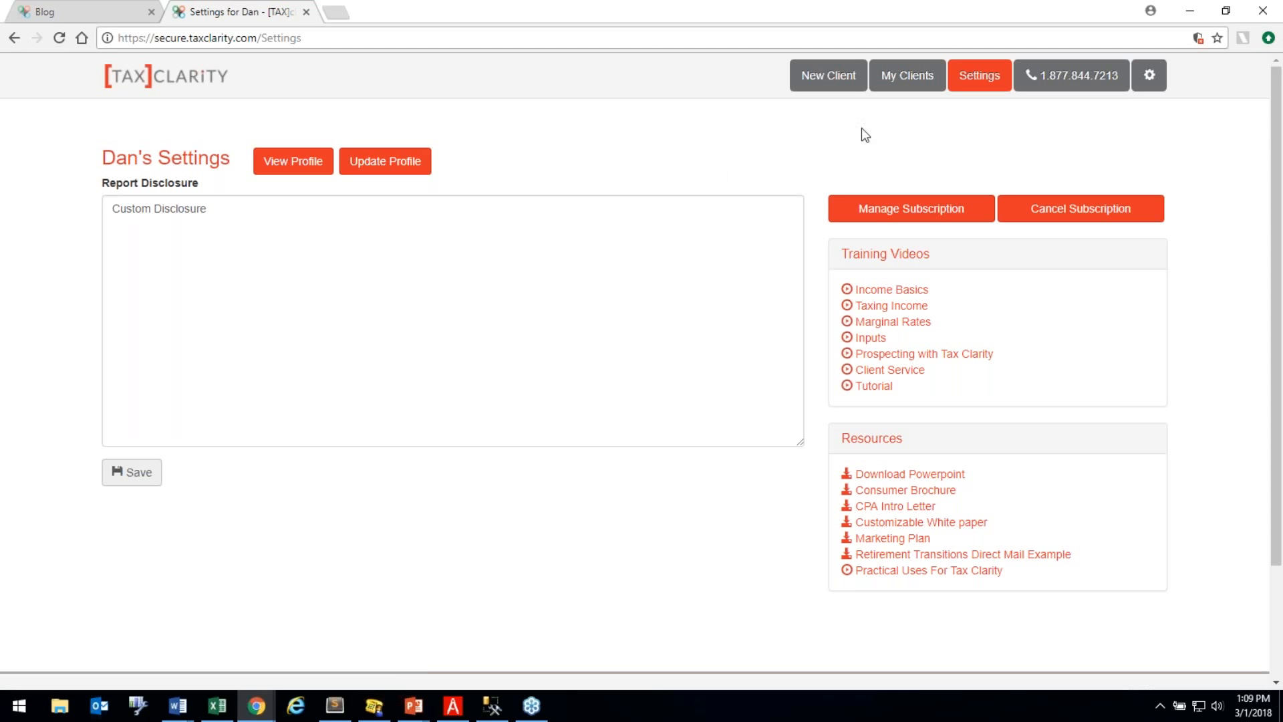
Start a new client and set the filing status to MFJ.
click(838, 79)
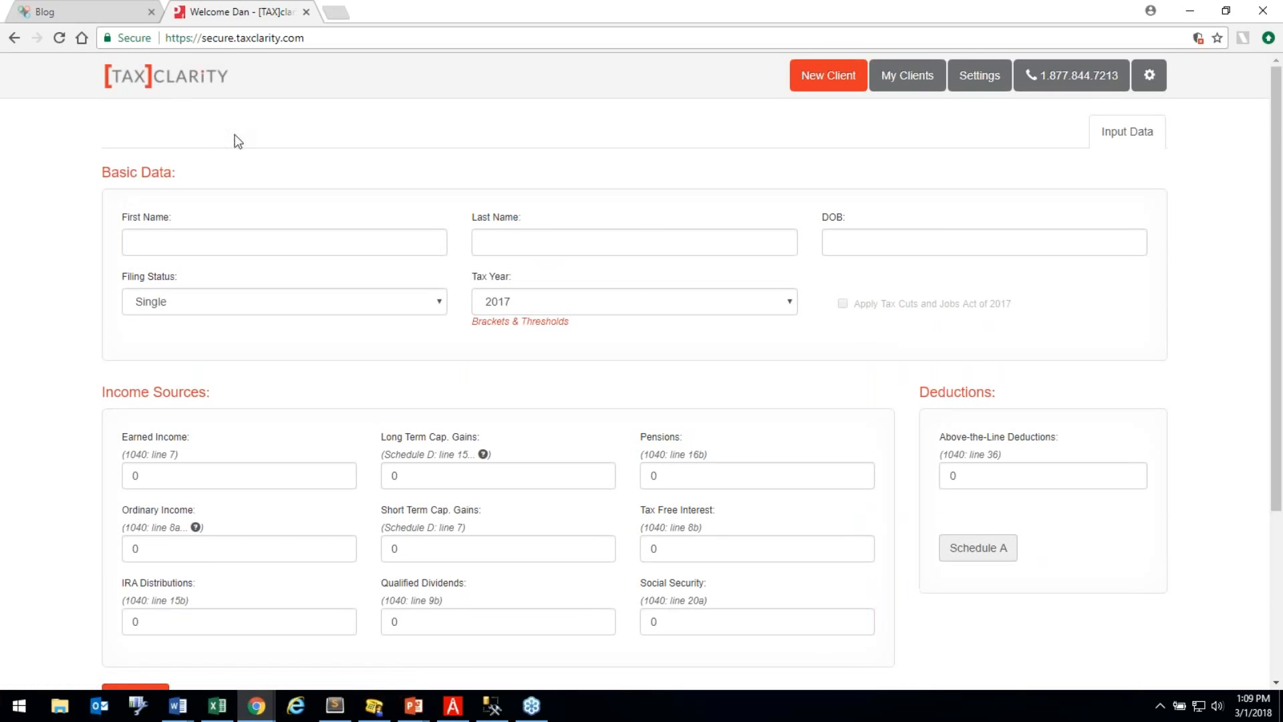
click(274, 304)
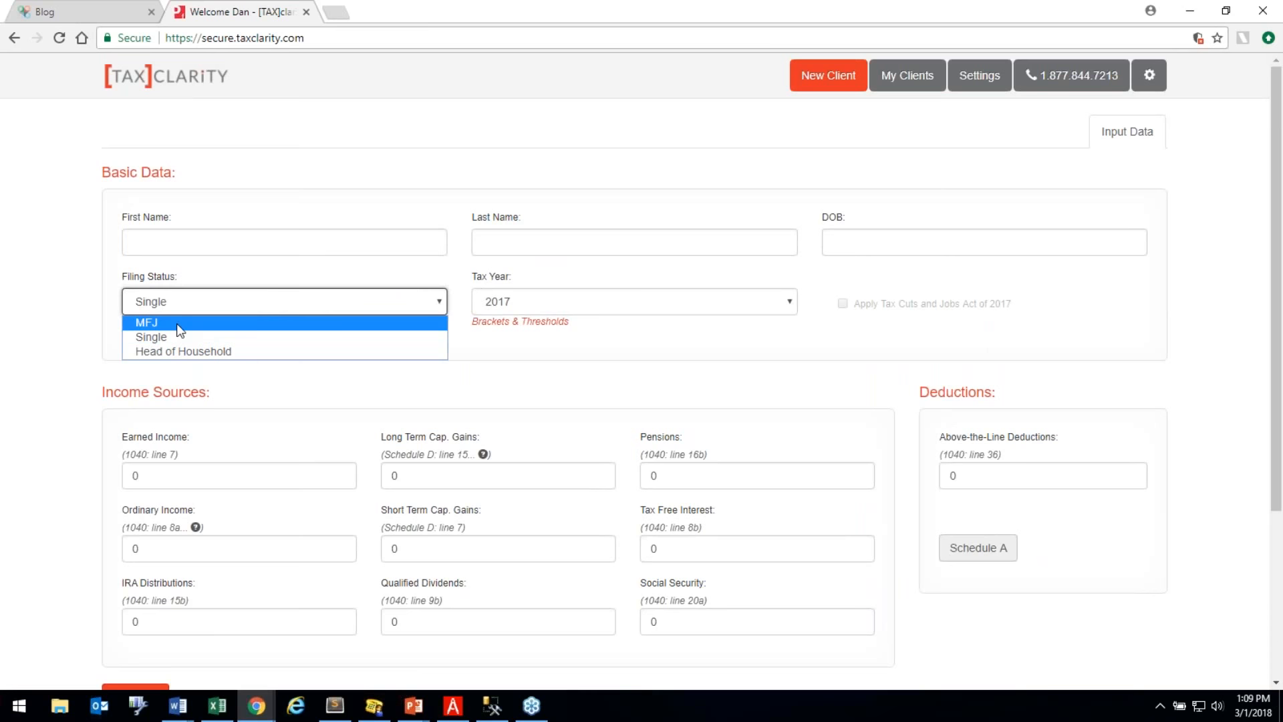
click(178, 325)
click(529, 300)
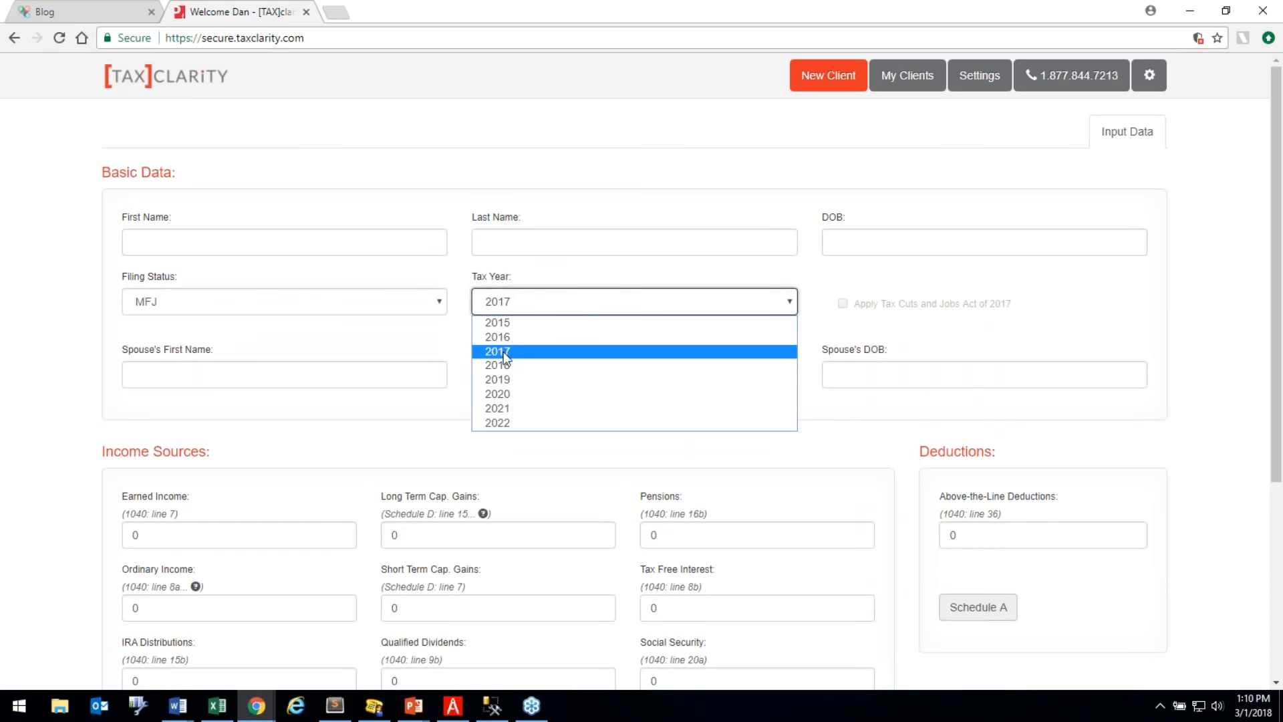
click(518, 299)
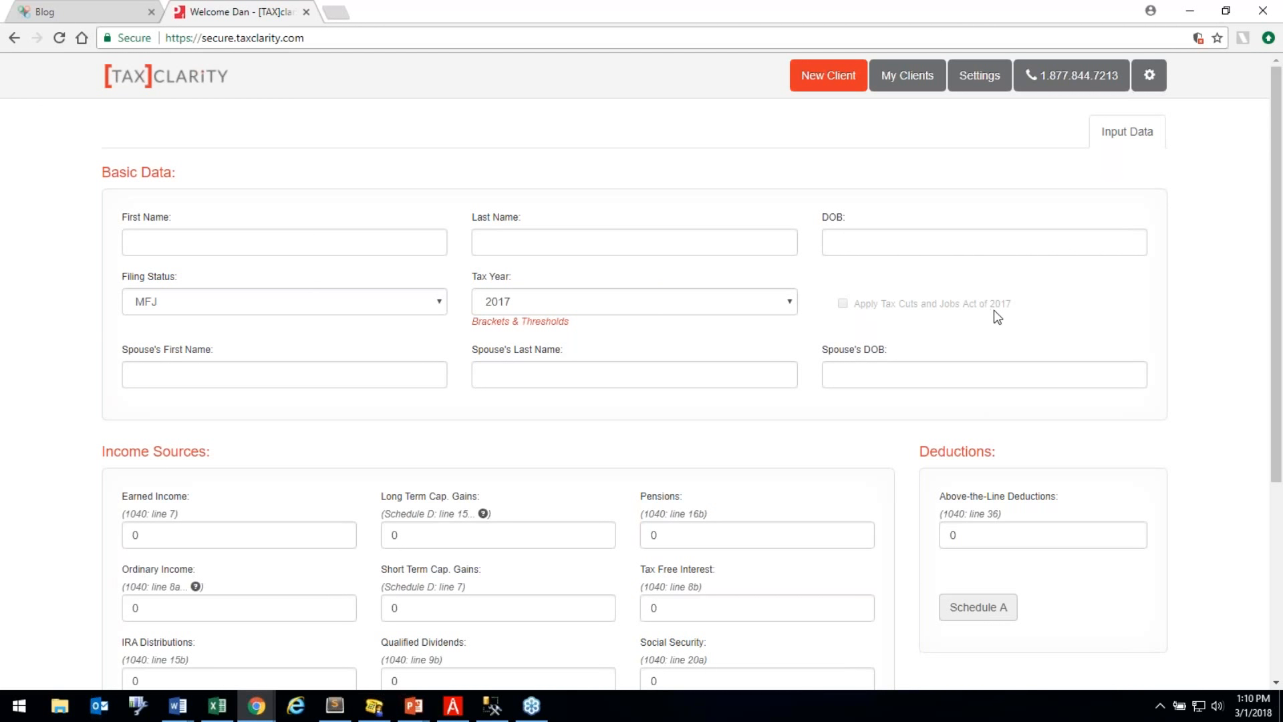
click(561, 300)
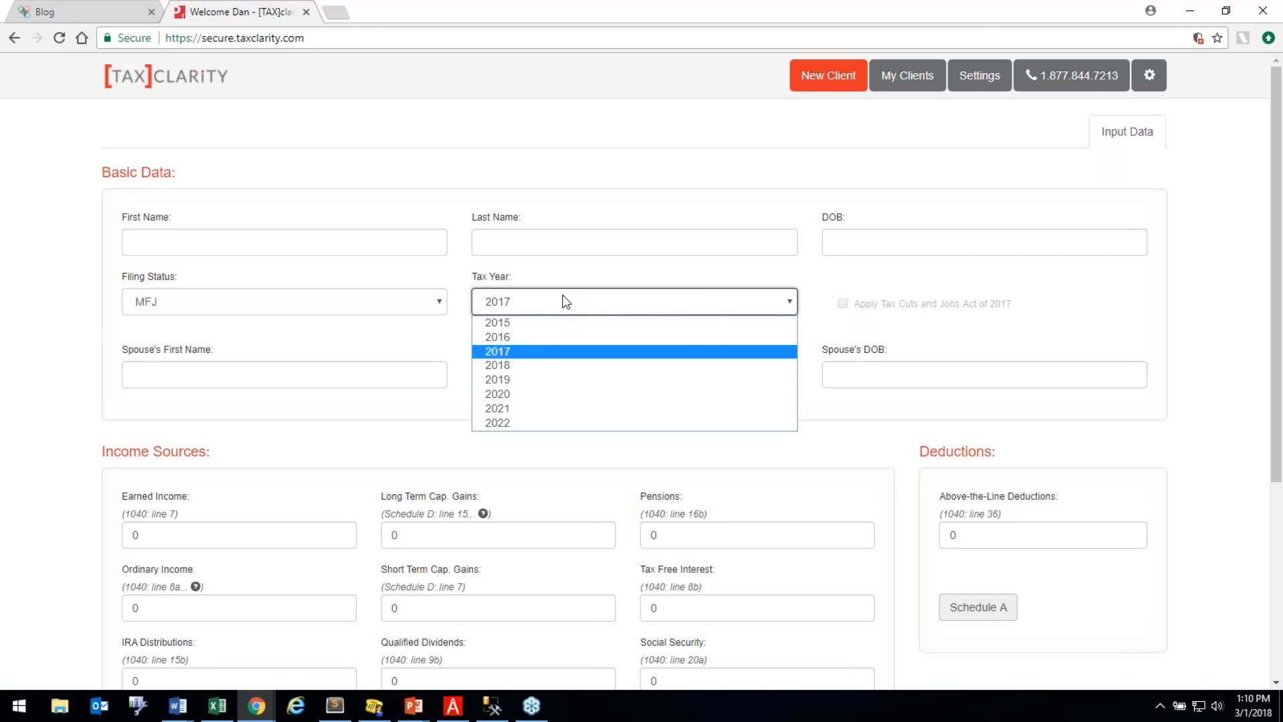
click(538, 320)
click(540, 296)
click(554, 321)
click(561, 303)
click(548, 352)
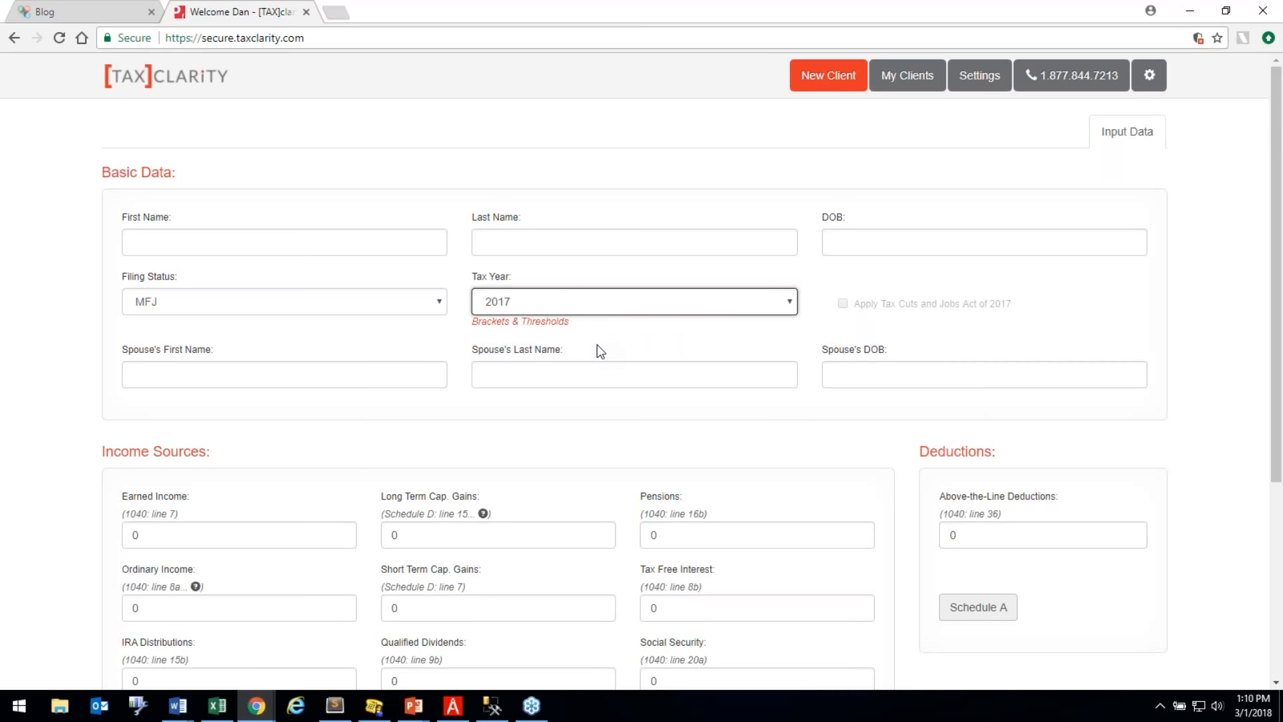
Set the tax year to 2018 and open its brackets and thresholds with the Tax Cuts and Jobs Act applied.
click(599, 299)
click(512, 364)
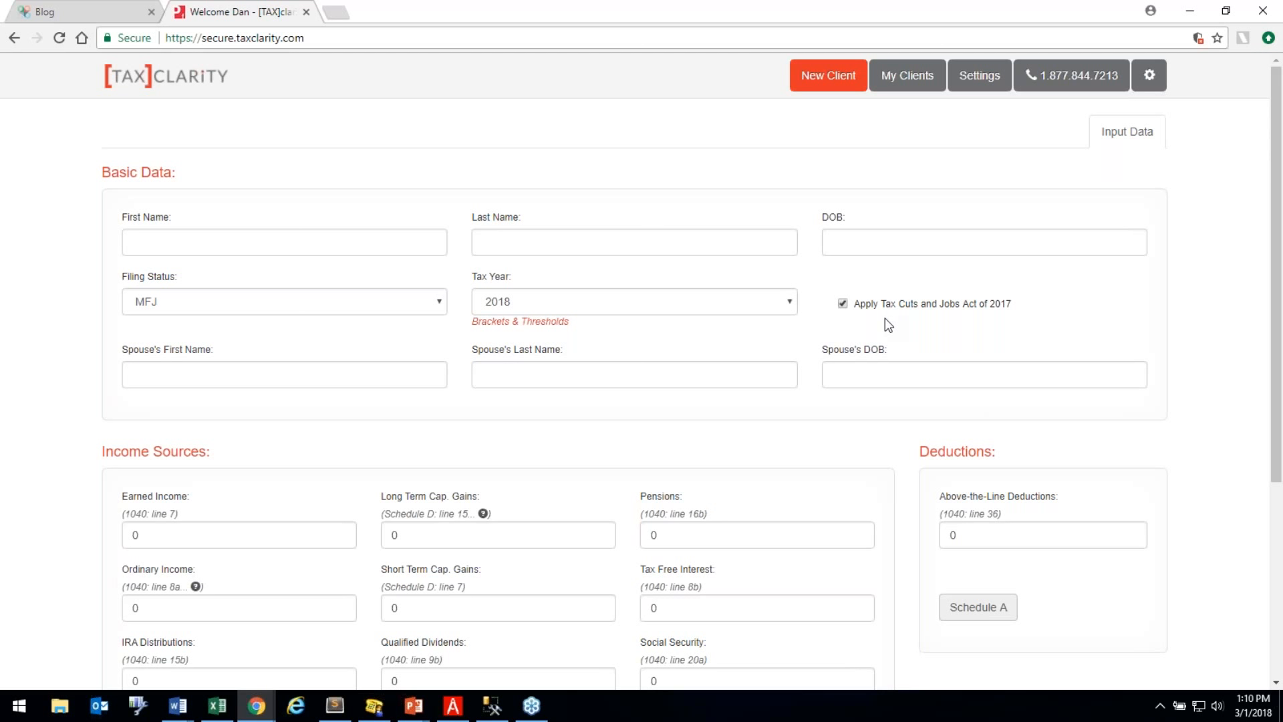
click(842, 304)
click(524, 330)
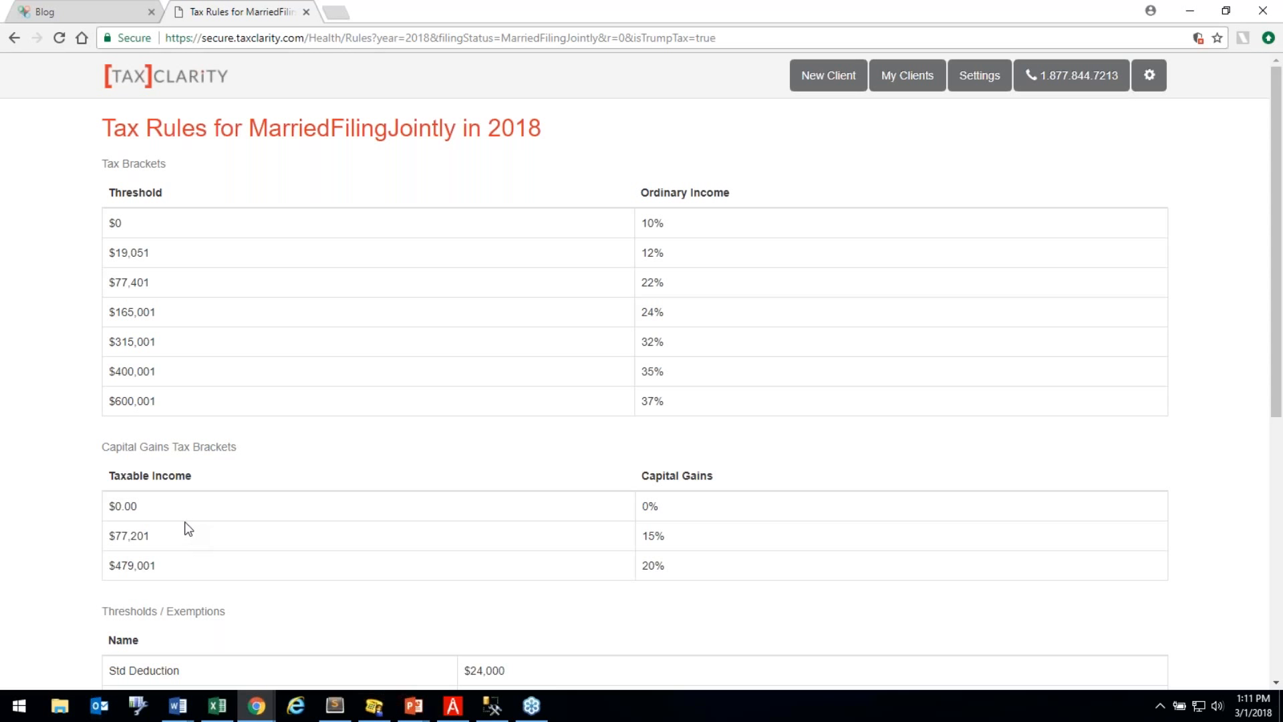
Examine the 2018 married-filing-jointly income brackets, capital gains brackets, exemption thresholds and Medicare monthly increases.
drag(104, 284, 149, 282)
drag(151, 540, 63, 522)
click(59, 516)
scroll(500, 334, down, 2)
scroll(495, 332, down, 1)
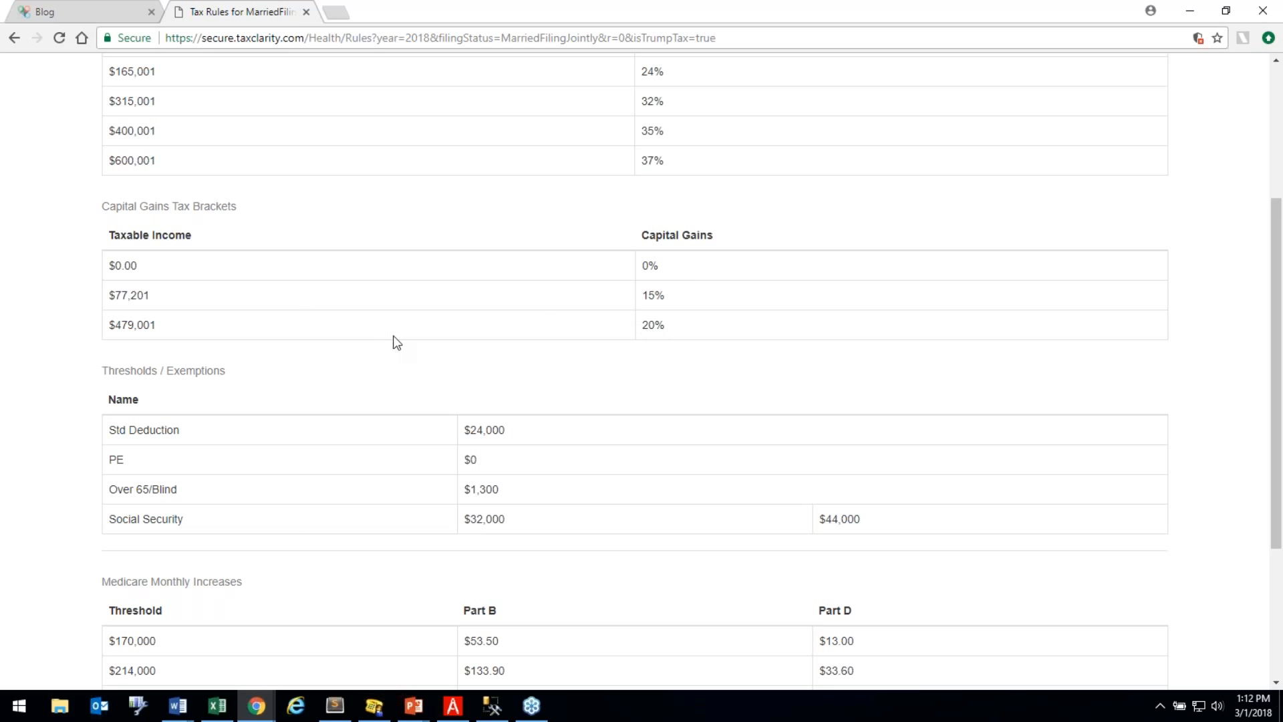
scroll(398, 344, up, 2)
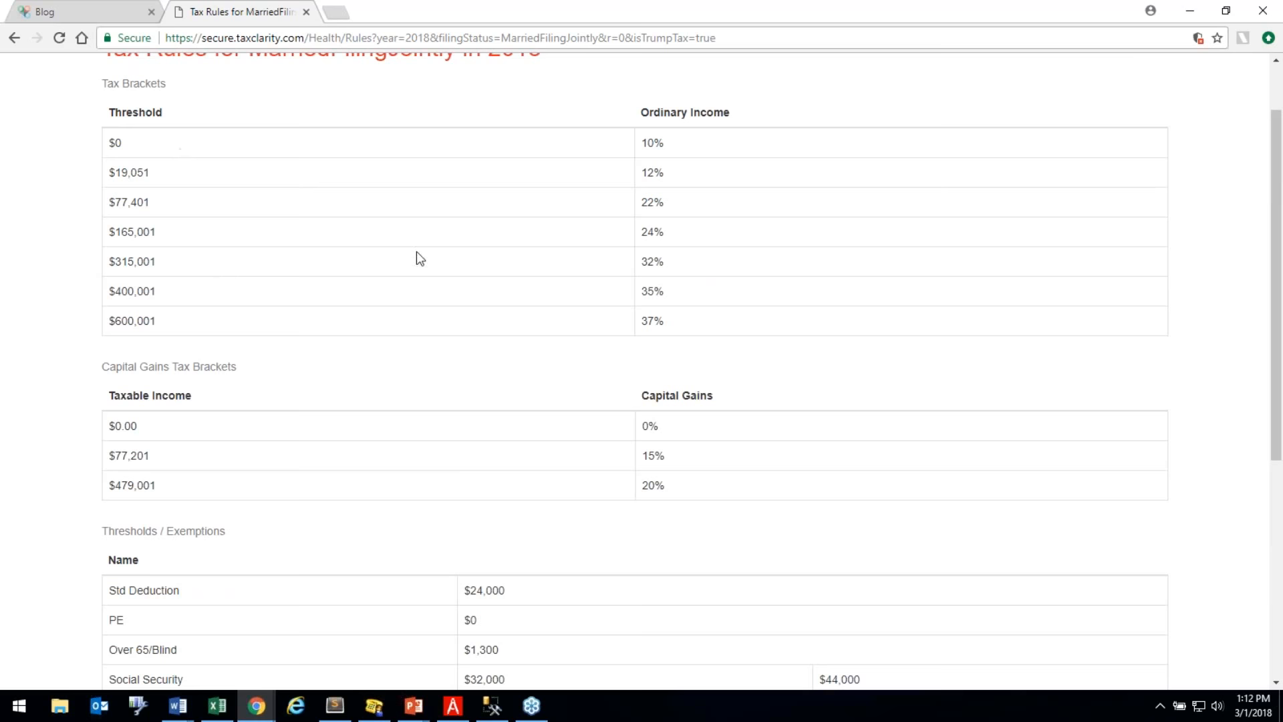
scroll(420, 255, down, 3)
scroll(422, 261, down, 2)
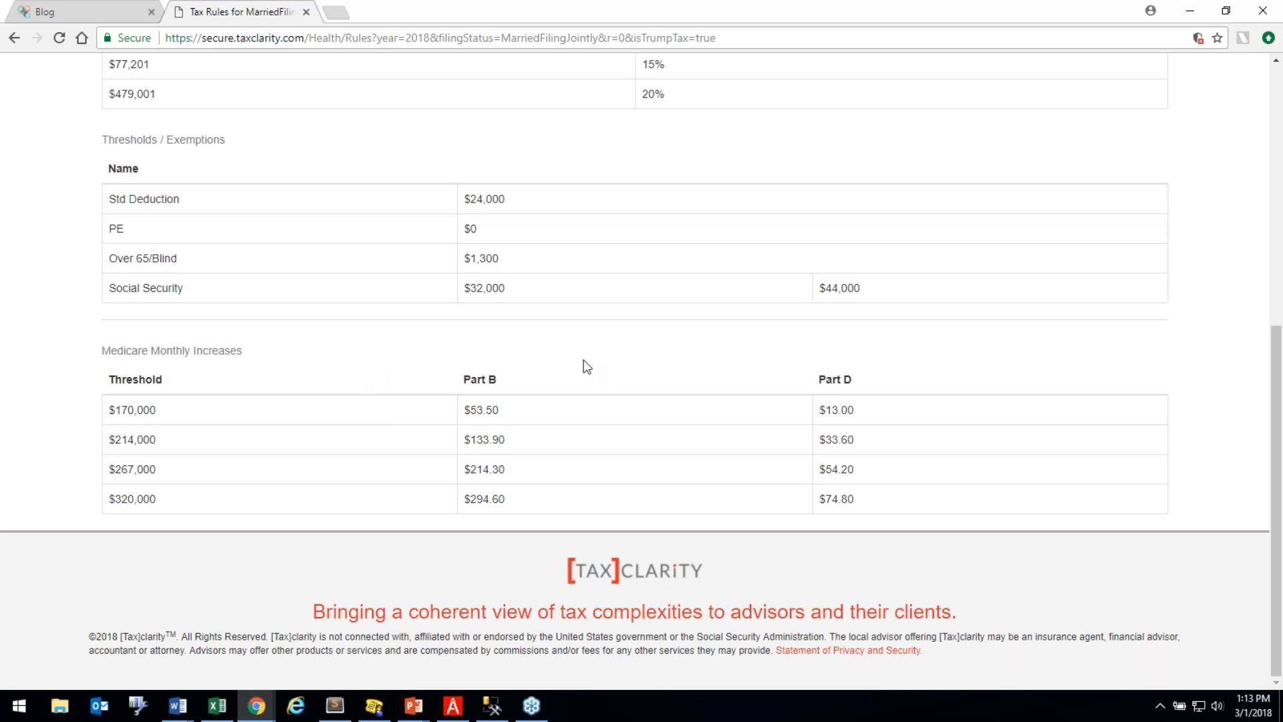
scroll(585, 364, up, 7)
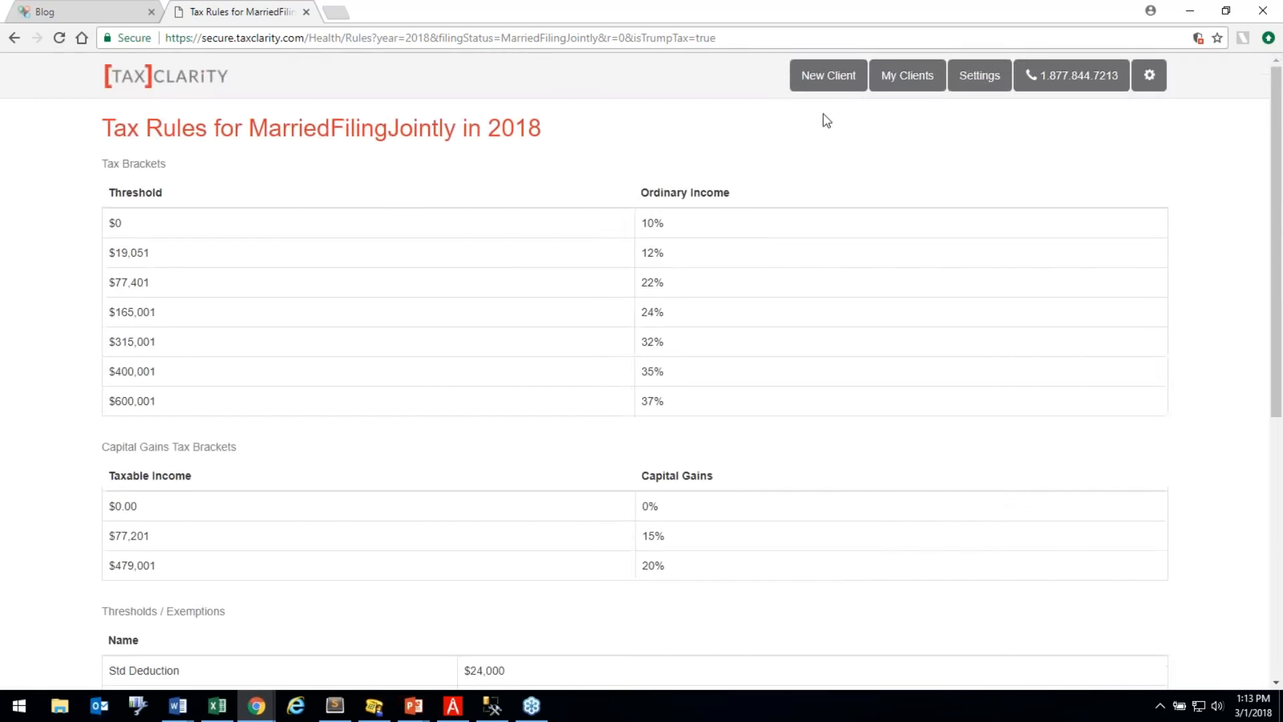
Start a new client and enter the client's first name, last name and date of birth.
click(829, 75)
click(150, 243)
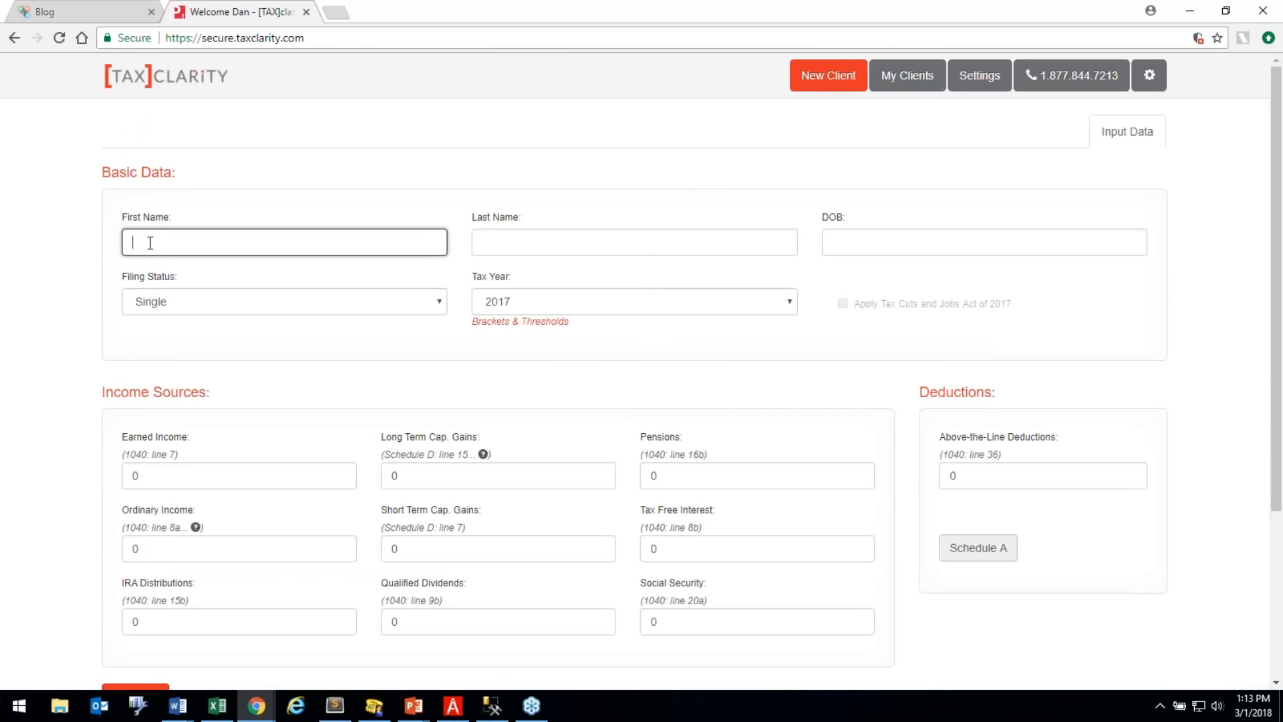
text(Dan)
key(Tab)
text(Sample)
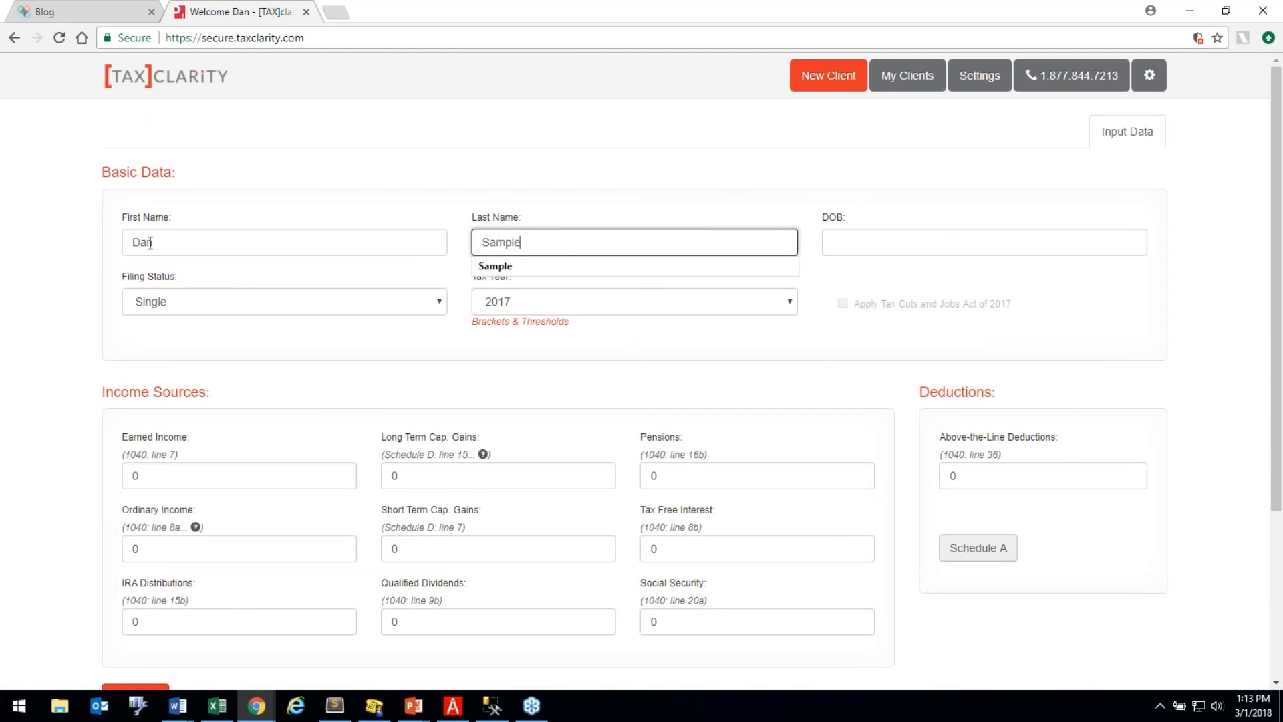
key(Tab)
text(1-2-1950)
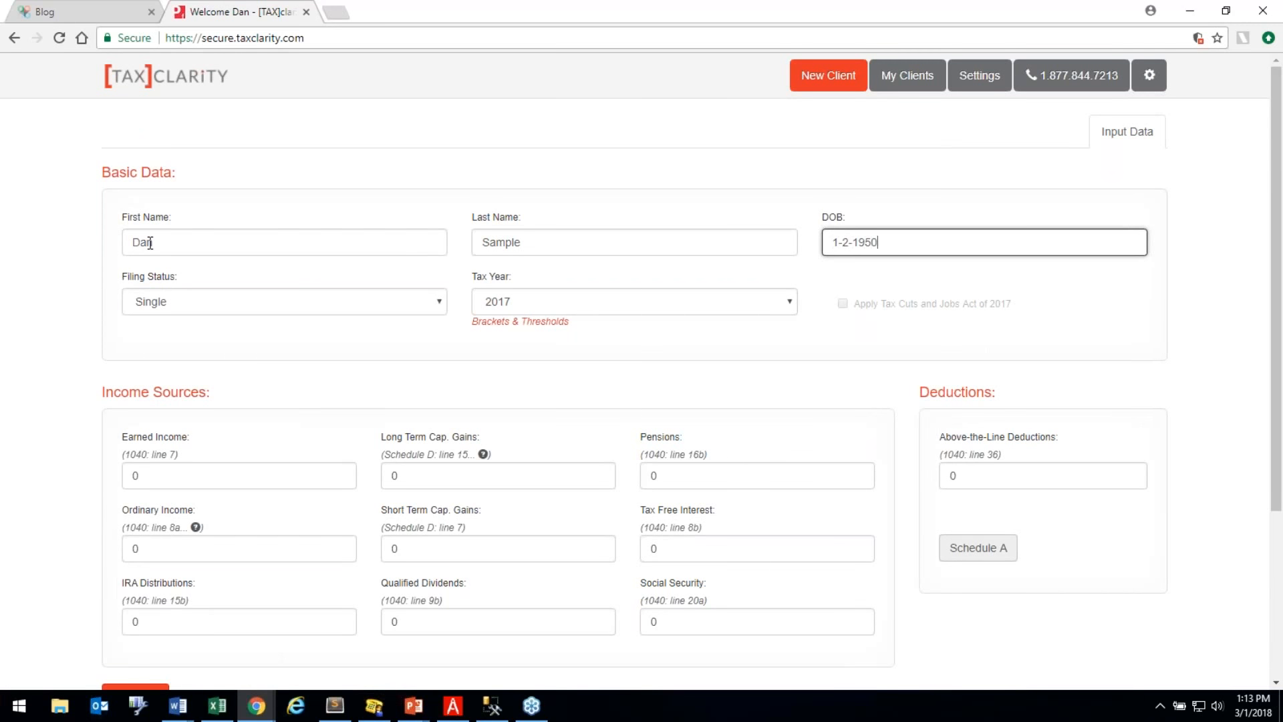
key(Tab)
Set the client's filing status to MFJ and the tax year to 2018.
click(209, 309)
click(159, 325)
click(508, 302)
click(513, 363)
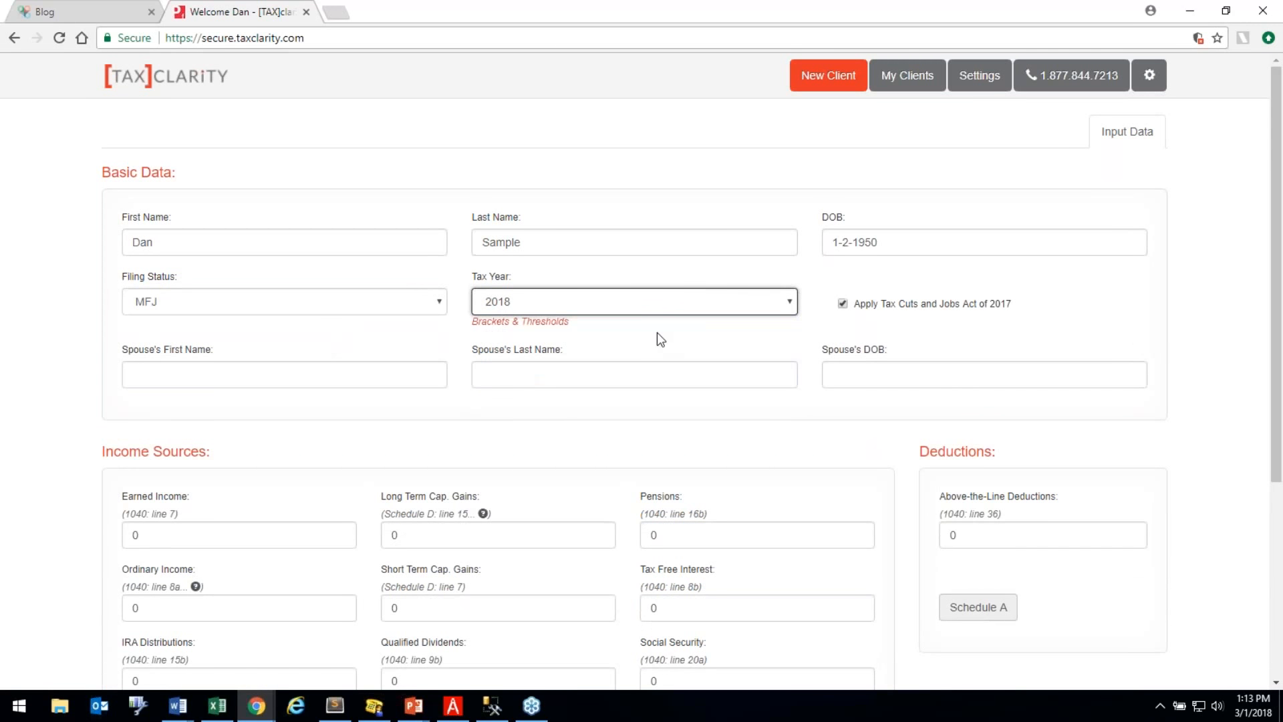
Enter the spouse's first name, last name and date of birth.
click(150, 374)
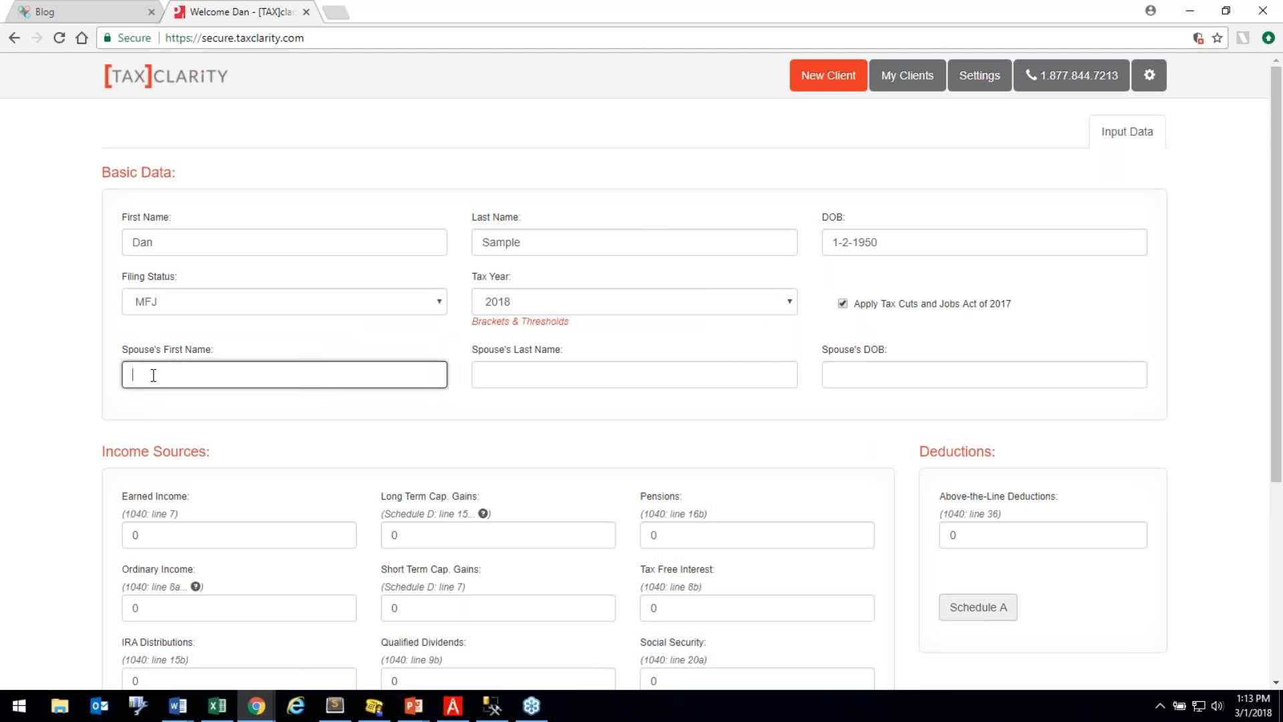
text(Jane)
key(Tab)
text(Sample)
key(Tab)
text(1)
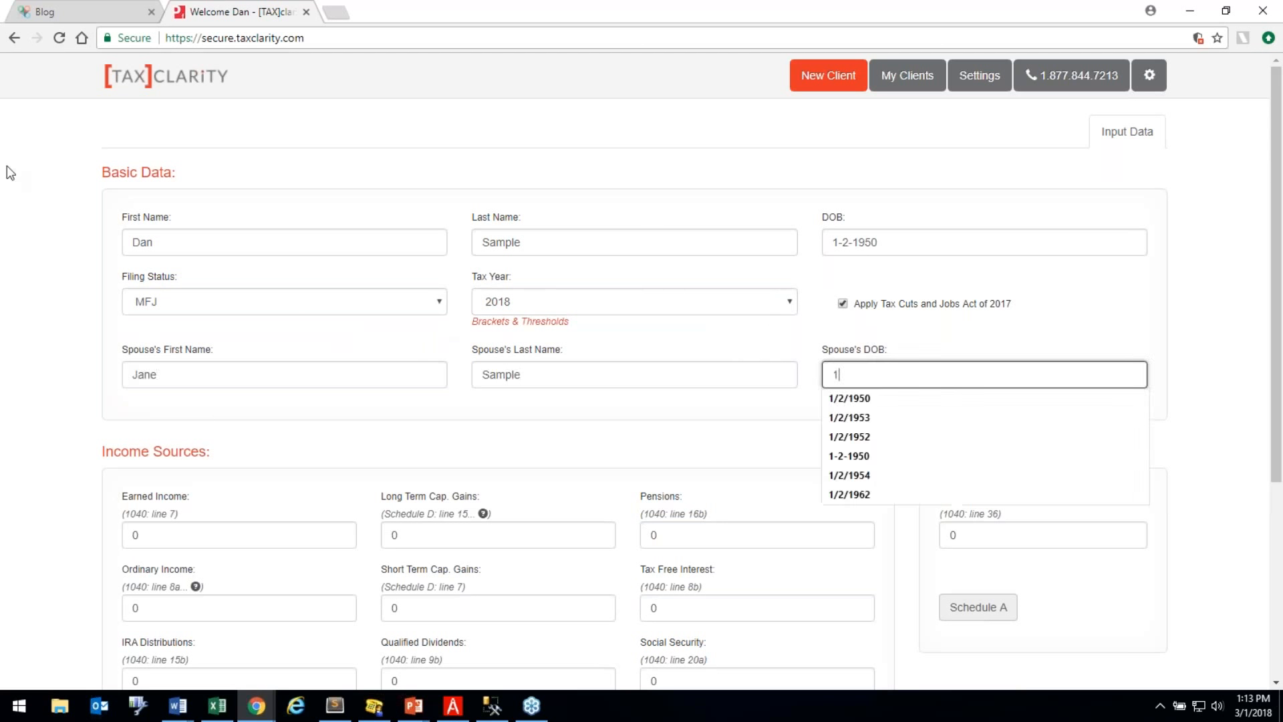
text(-2-1950)
key(Tab)
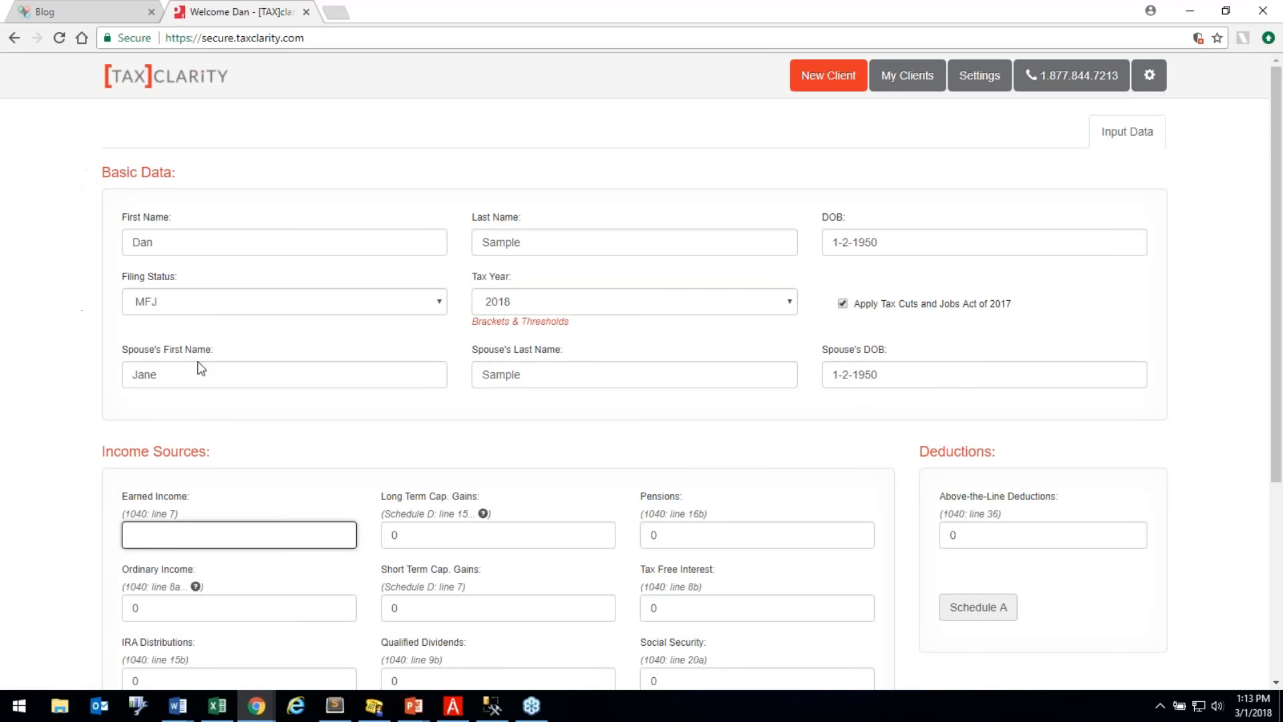
Examine the income source fields and the form-line hints for ordinary income and long-term capital gains.
scroll(201, 369, down, 2)
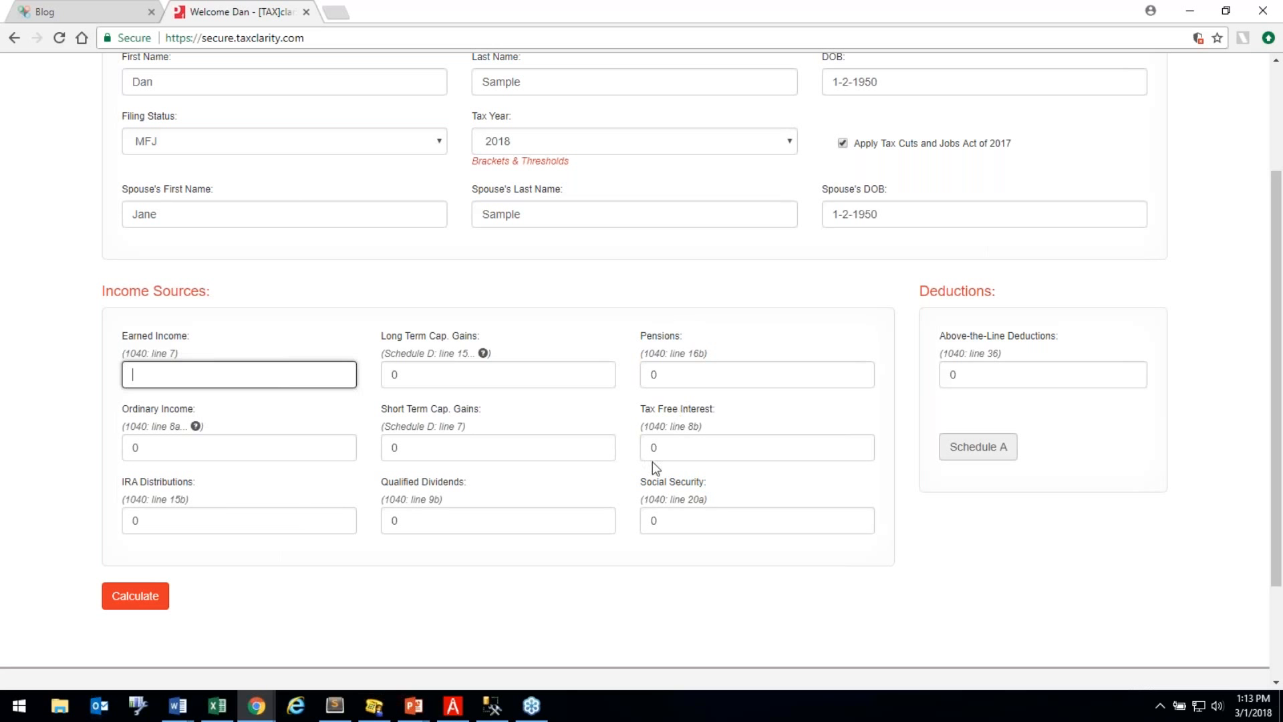
mouse_move(196, 430)
mouse_move(483, 358)
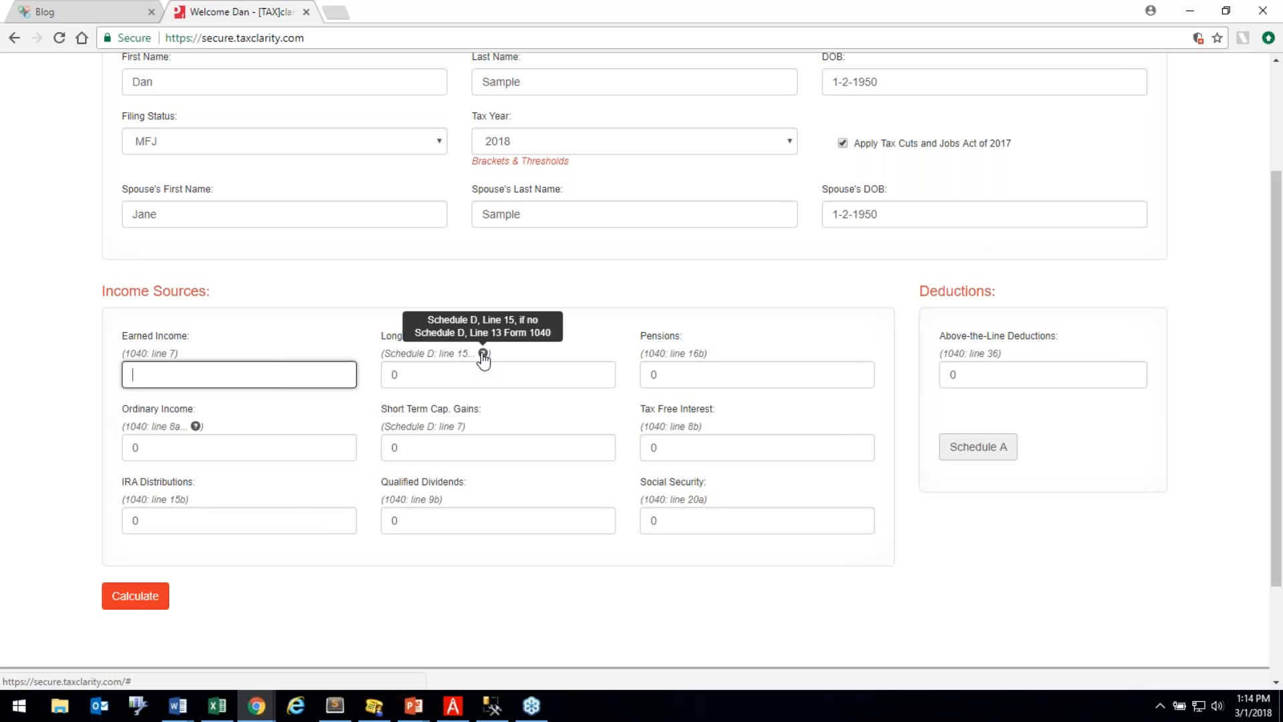
click(592, 339)
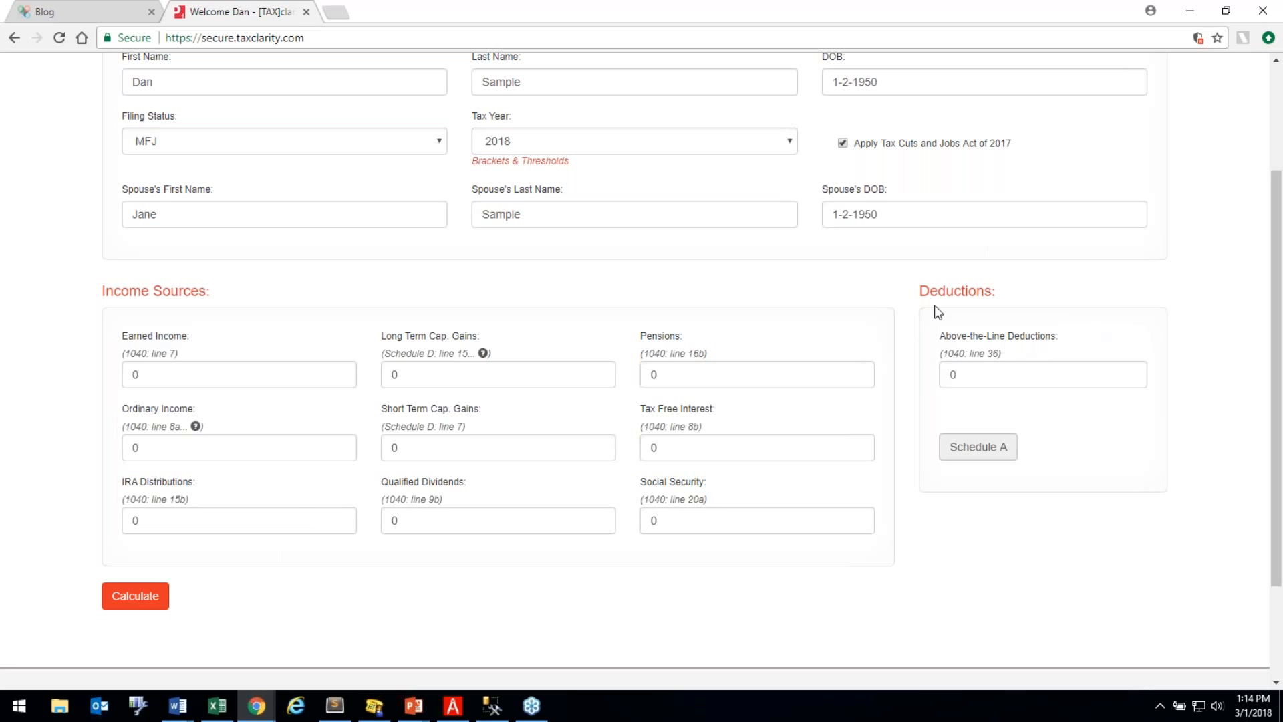
Look through the Schedule A itemized deduction sections, from medical expenses to casualty and theft losses, and close the form.
click(978, 447)
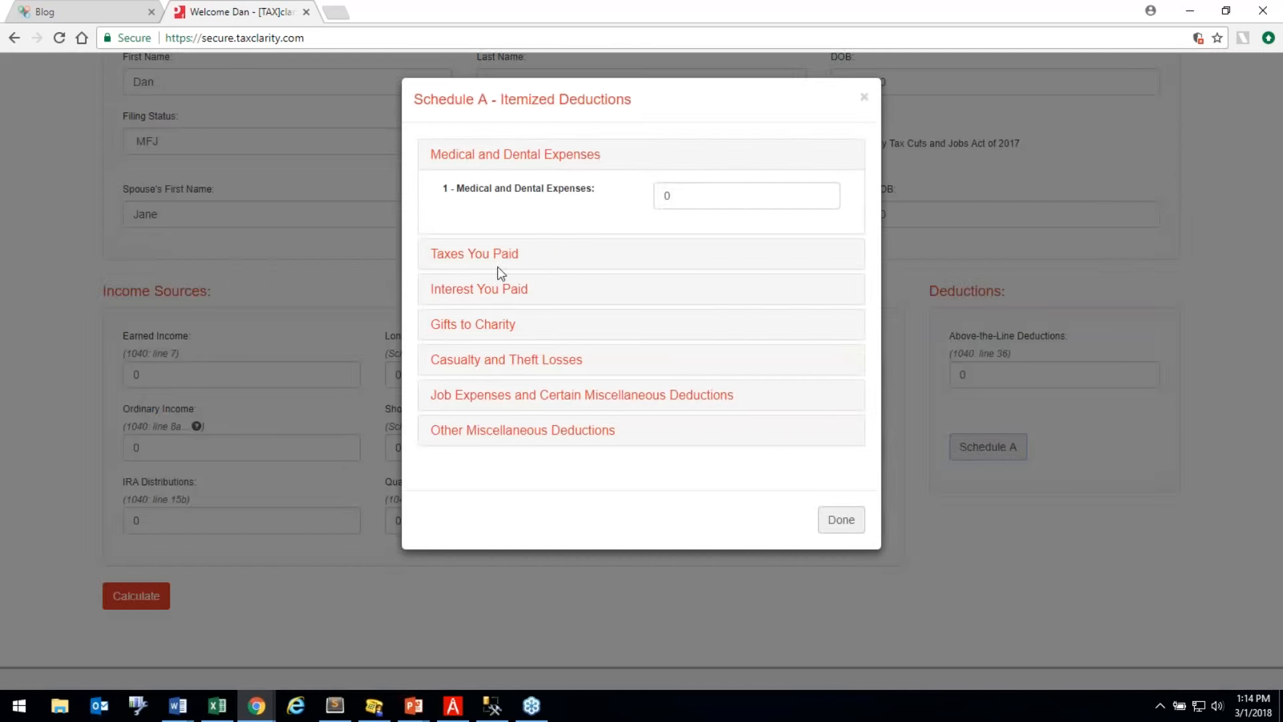
click(472, 260)
click(478, 365)
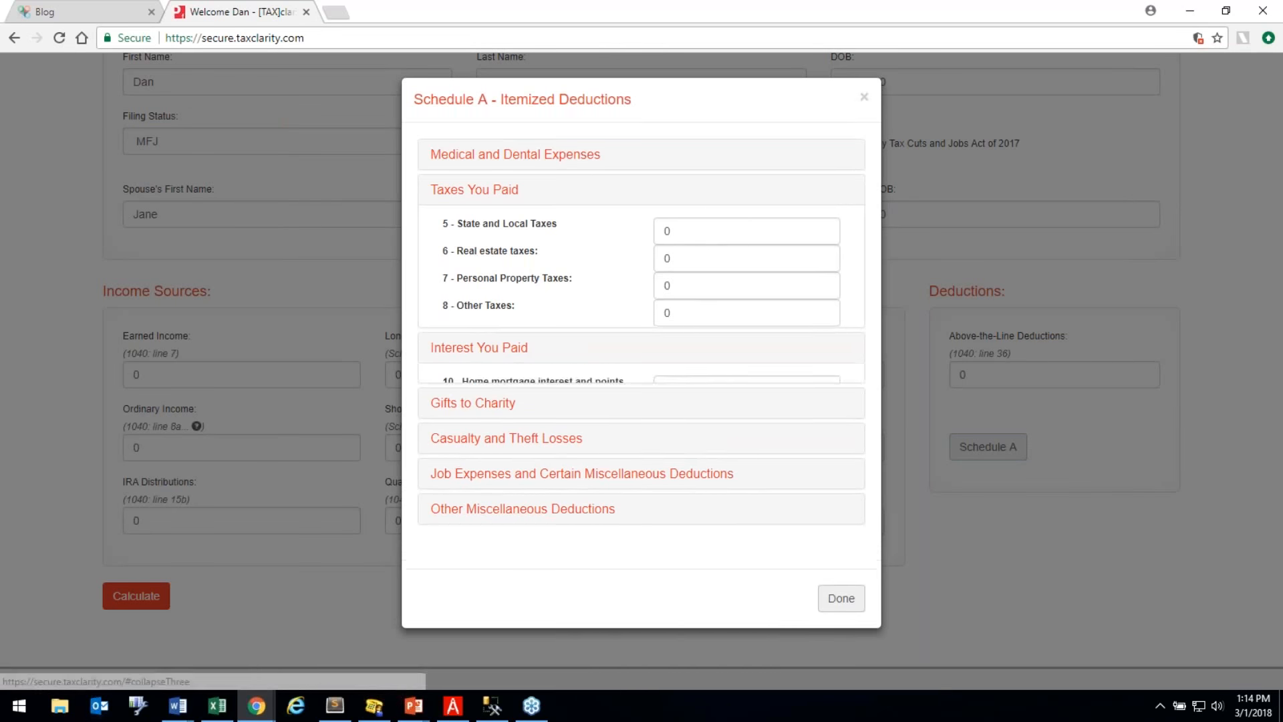
click(480, 495)
click(492, 440)
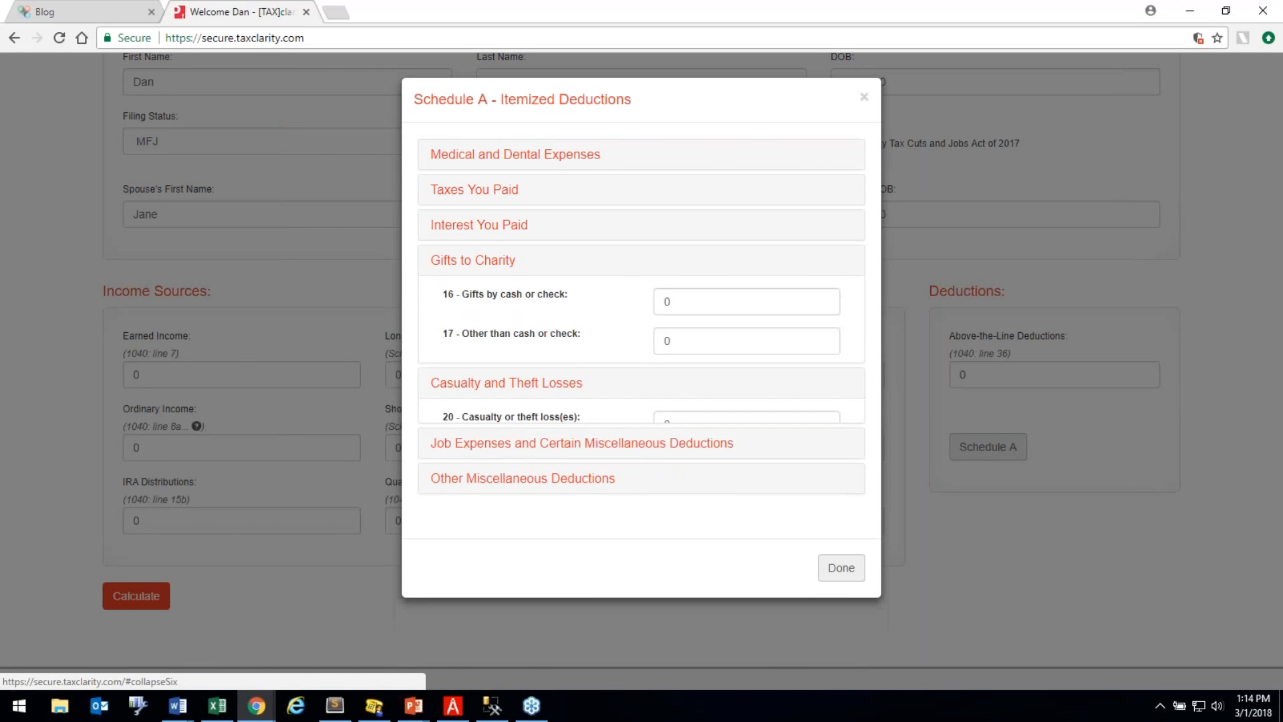
click(841, 521)
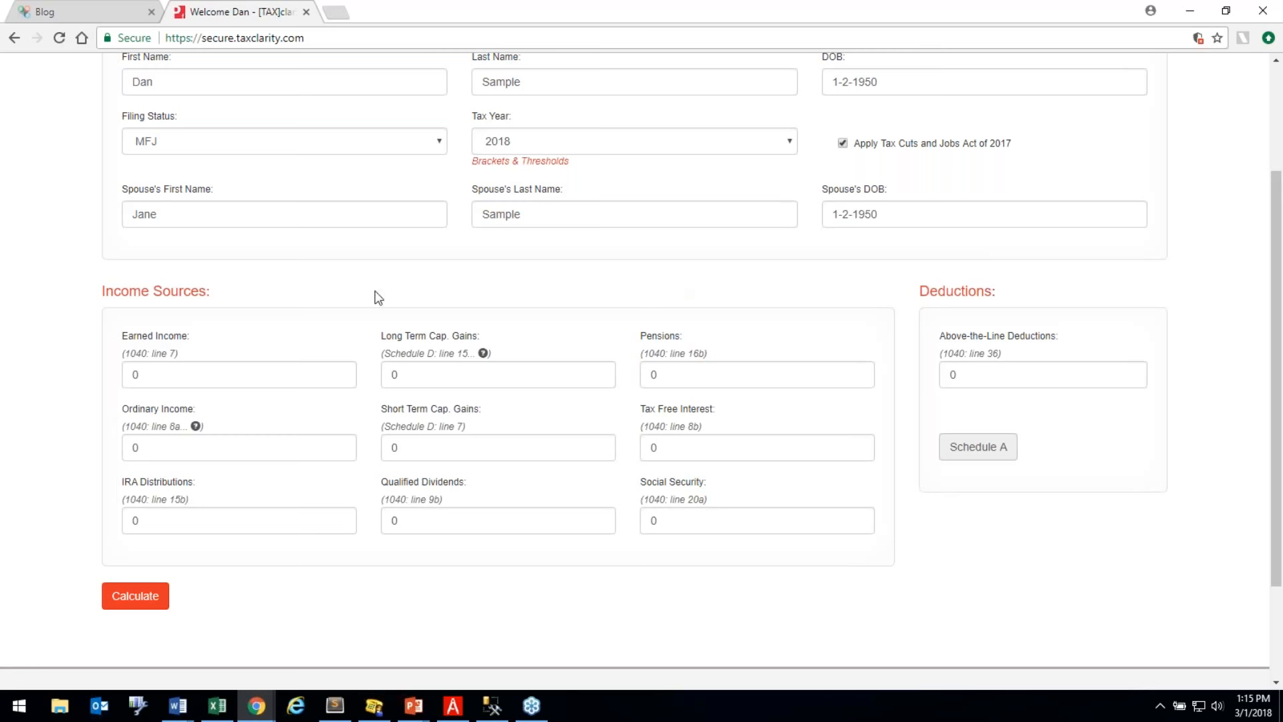
Set the client's earned income to 80000 and calculate the tax analysis.
scroll(224, 301, down, 2)
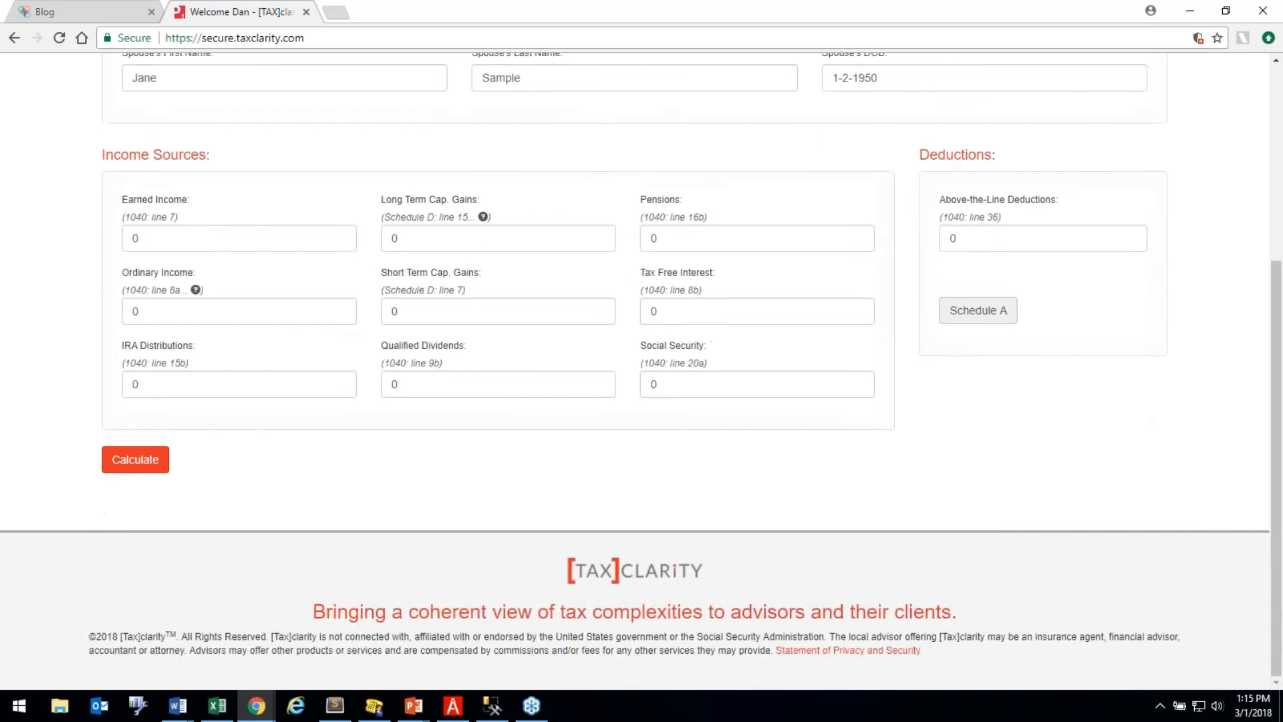
scroll(224, 300, up, 1)
click(157, 320)
text(80000)
click(236, 270)
click(152, 539)
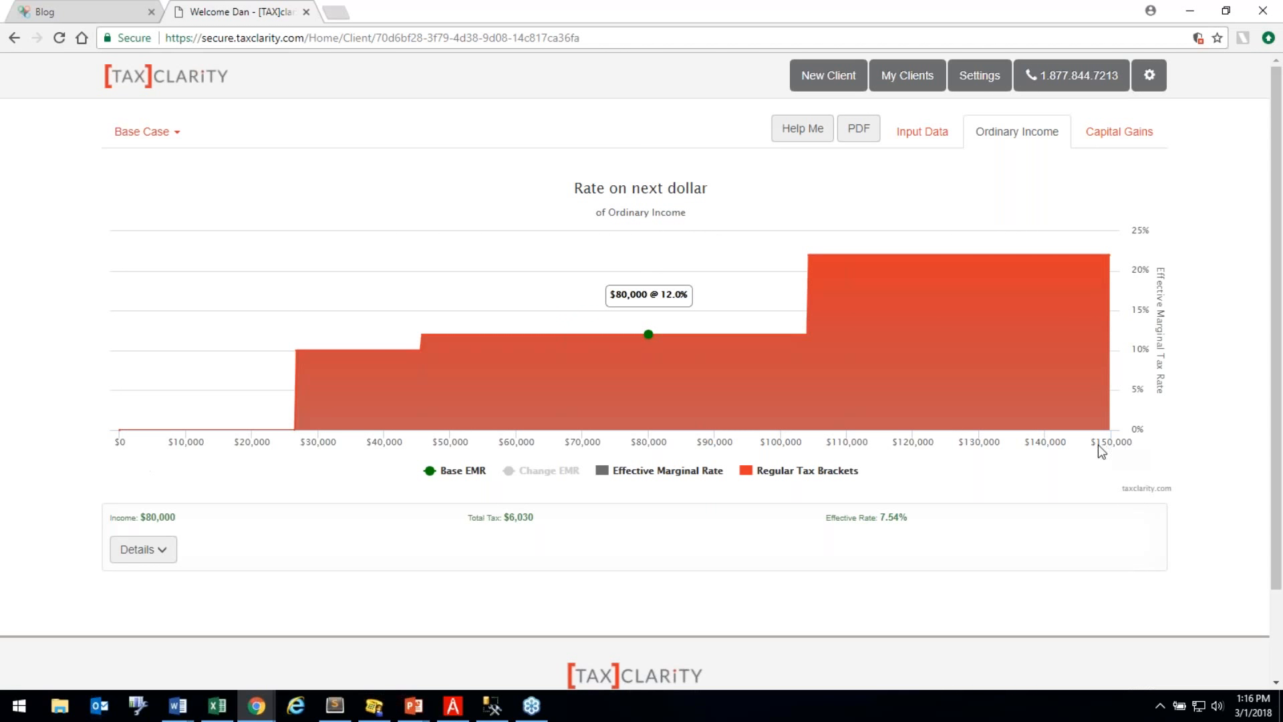
Examine the rate and income threshold of each tax bracket on the ordinary income chart.
mouse_move(805, 375)
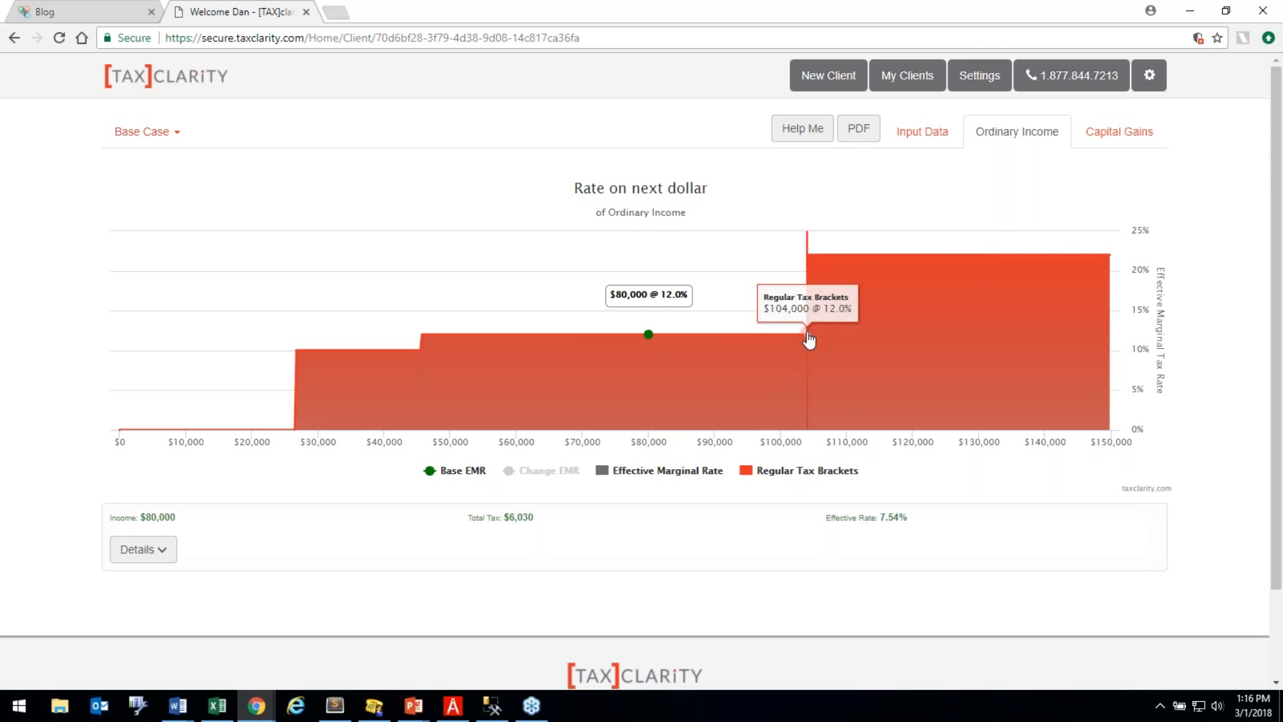
mouse_move(812, 261)
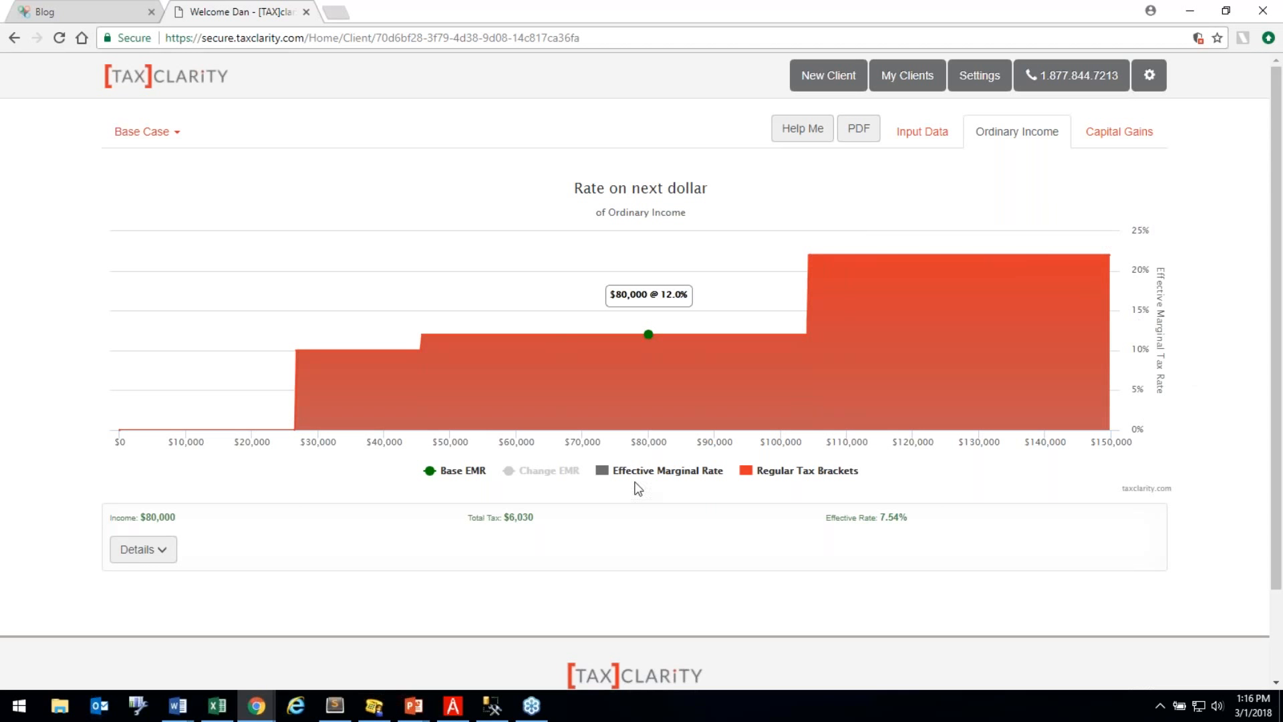
mouse_move(1091, 267)
mouse_move(120, 426)
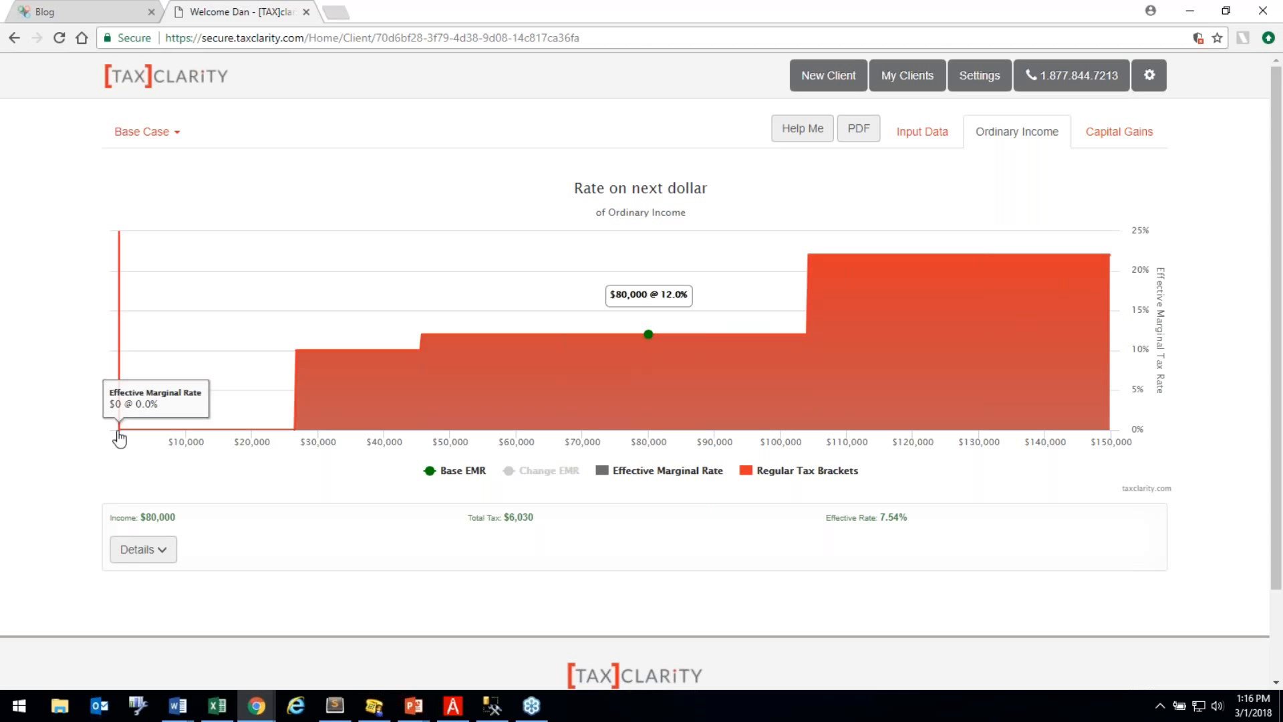
mouse_move(297, 436)
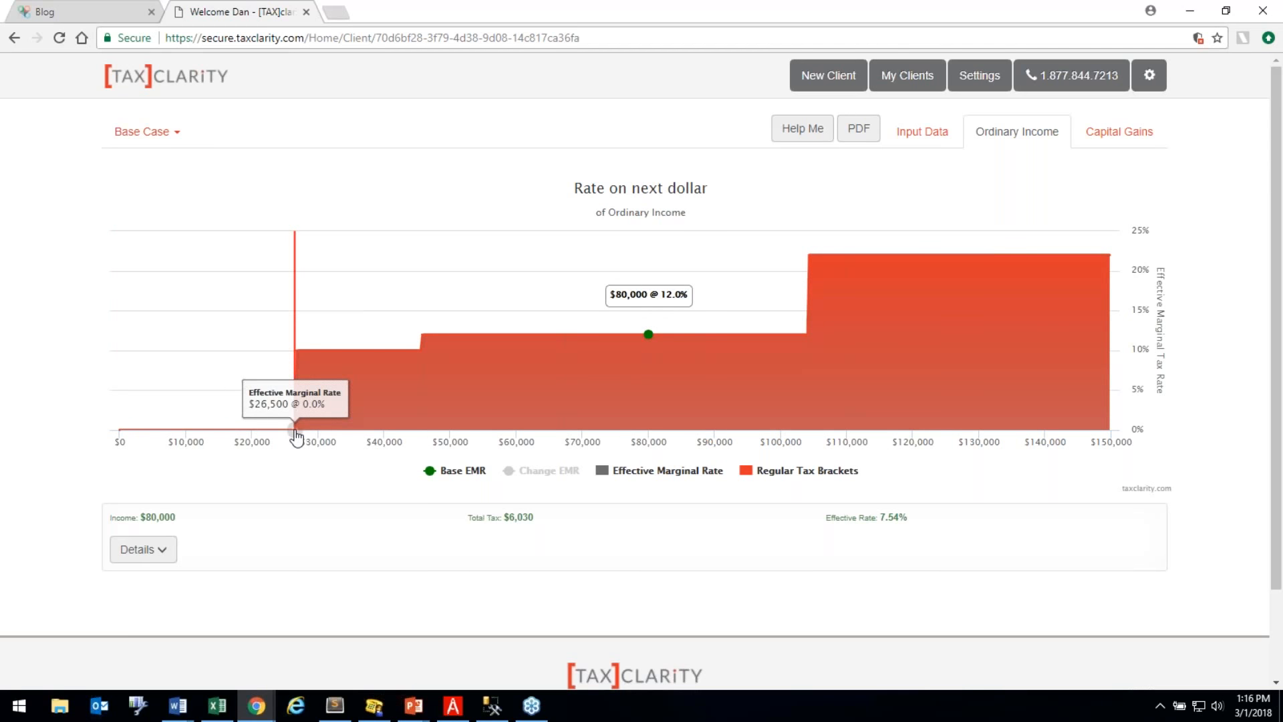
mouse_move(301, 357)
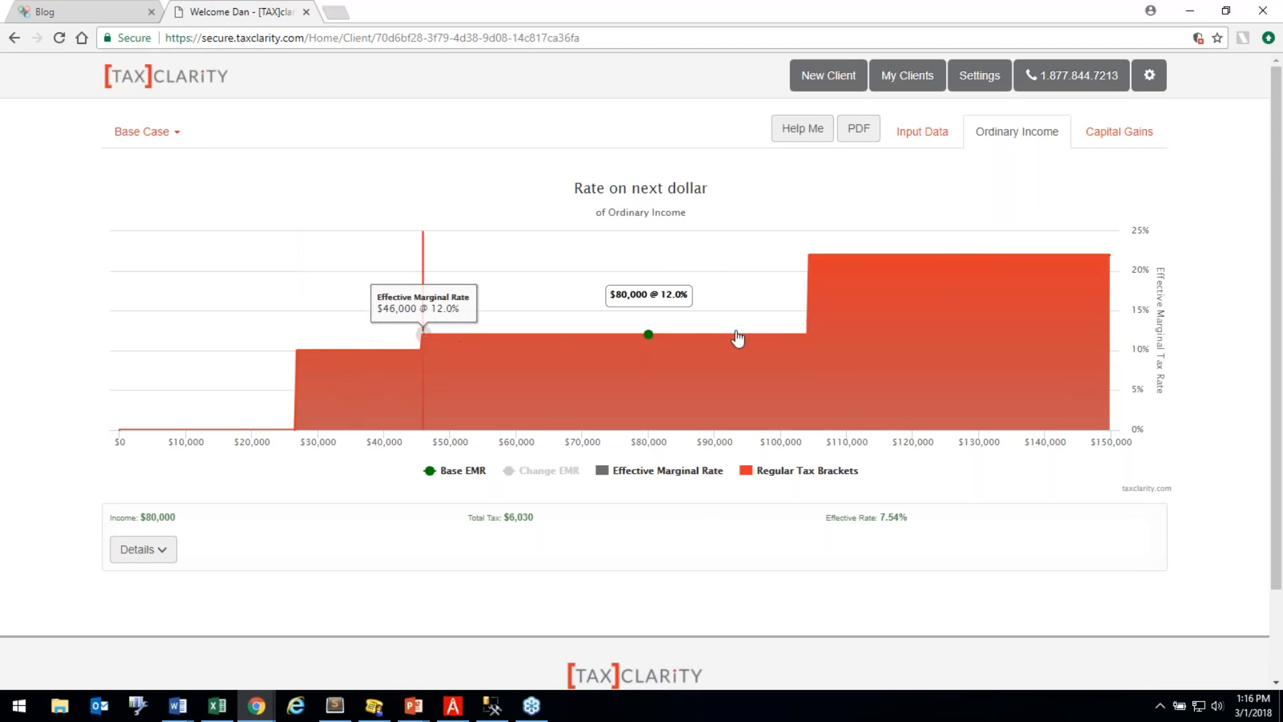
mouse_move(856, 261)
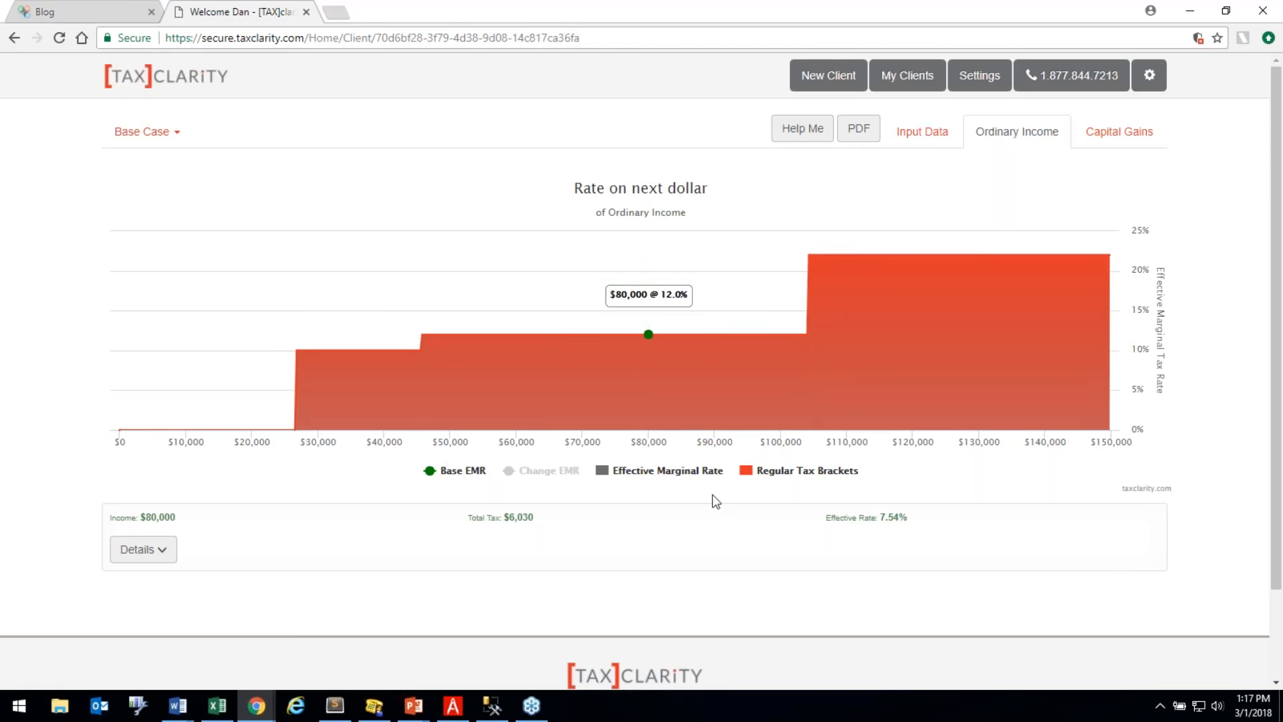
Hide the Regular Tax Brackets series to view the Effective Marginal Rate alone, and show it again.
click(773, 476)
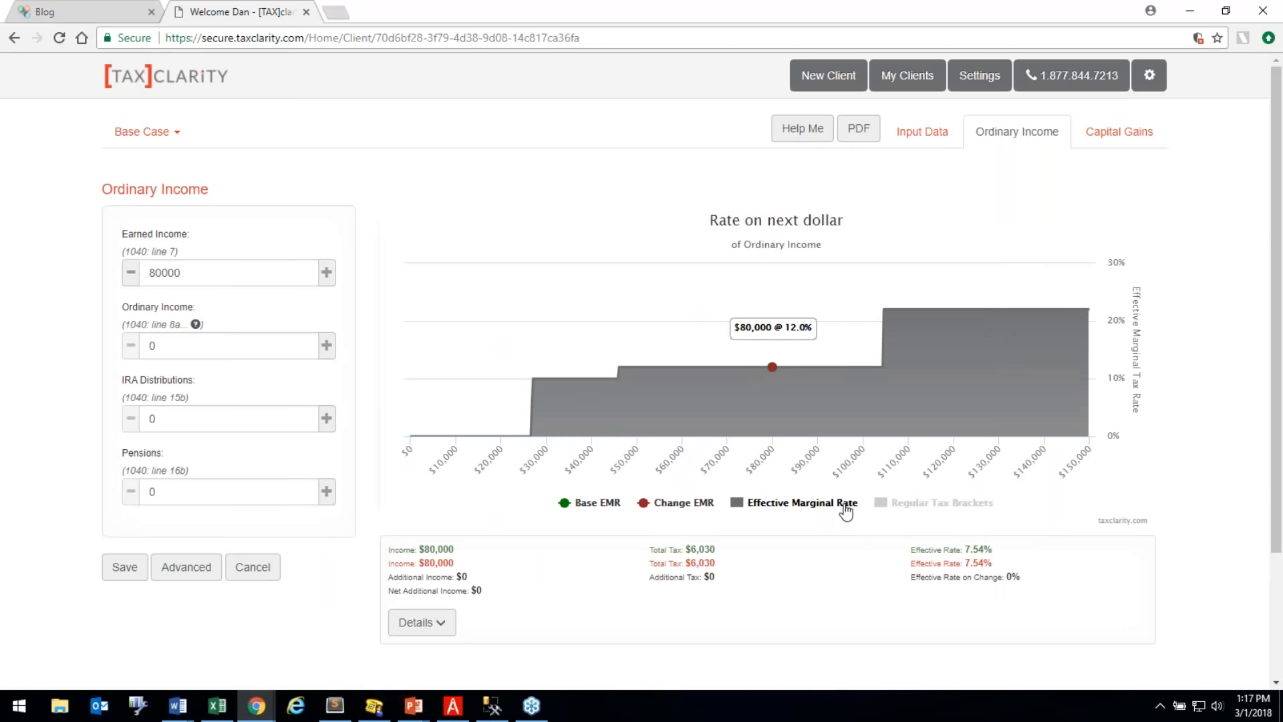
click(899, 507)
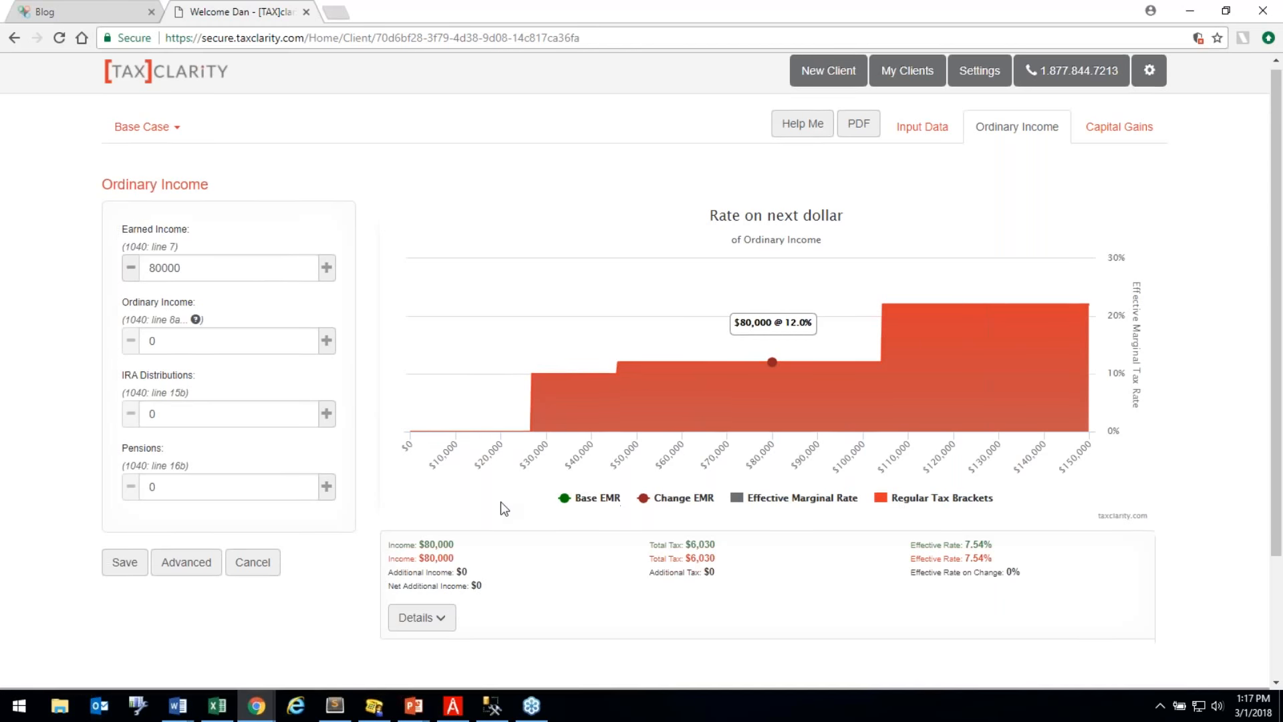
scroll(500, 502, down, 1)
scroll(456, 379, up, 1)
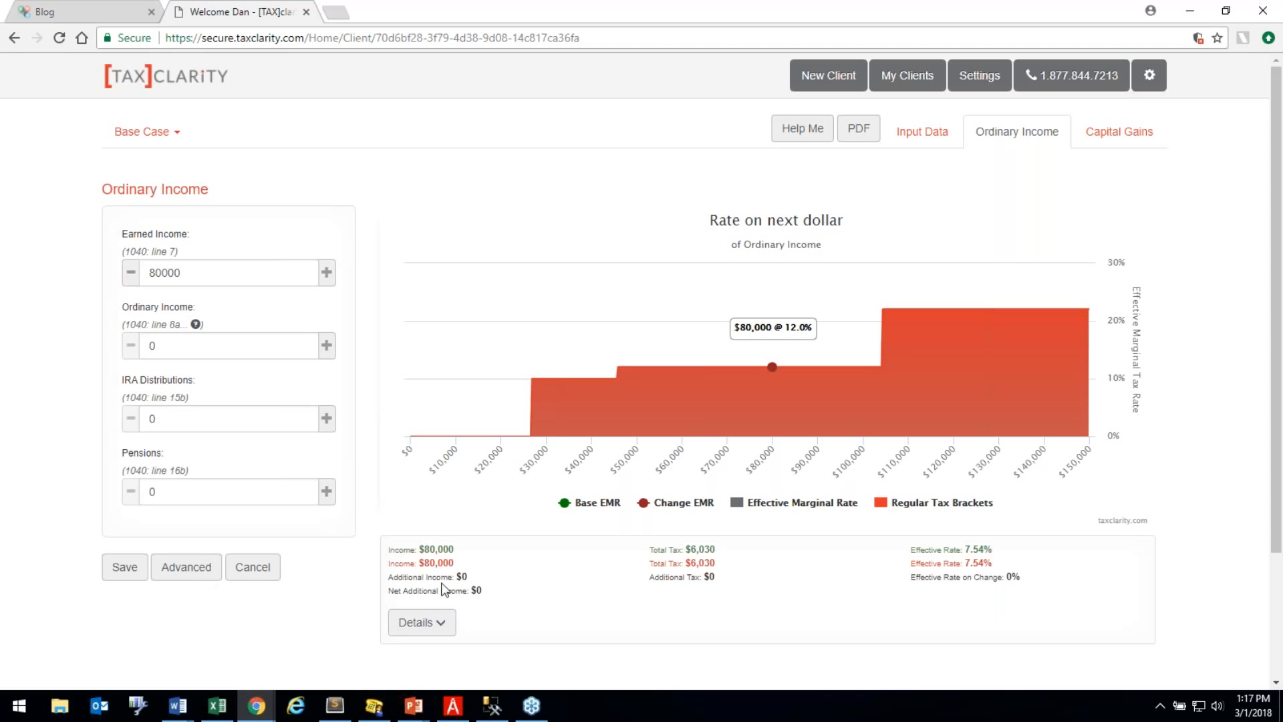
Expand the calculation details and review the Base Case and Scenario figures, from grouped ordinary income through net AMT.
click(443, 625)
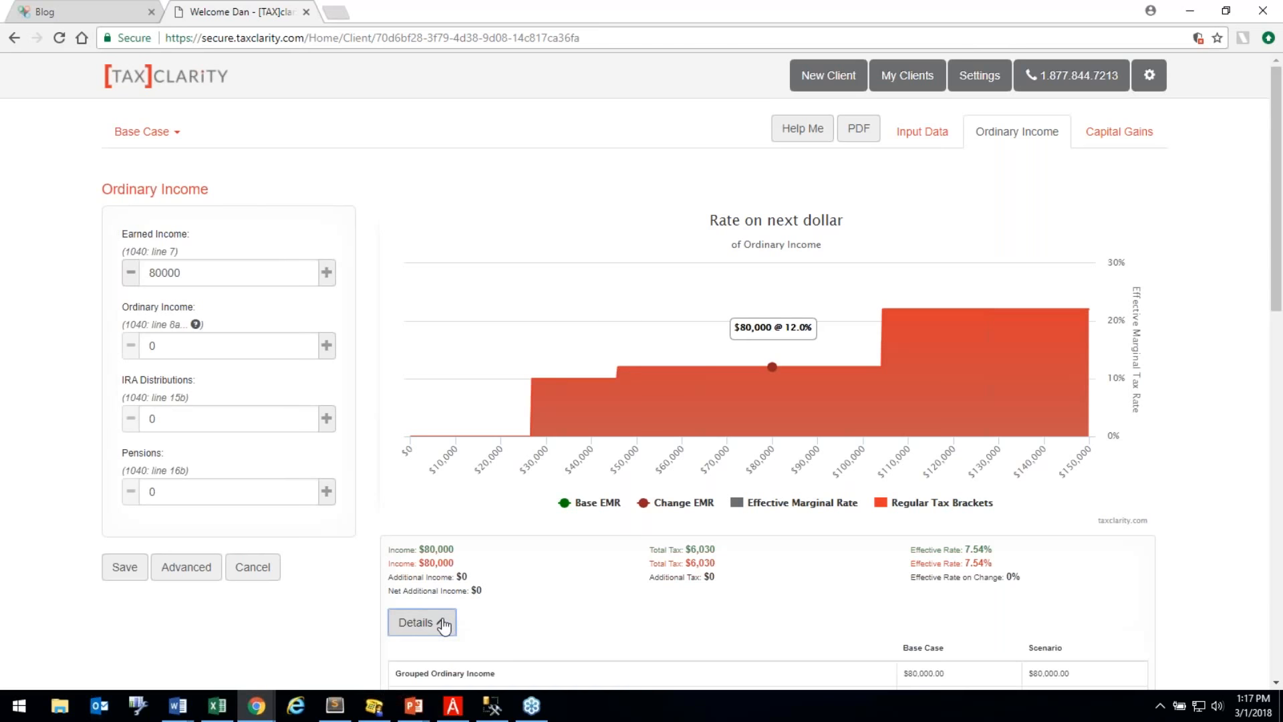
scroll(588, 525, down, 2)
scroll(599, 524, down, 6)
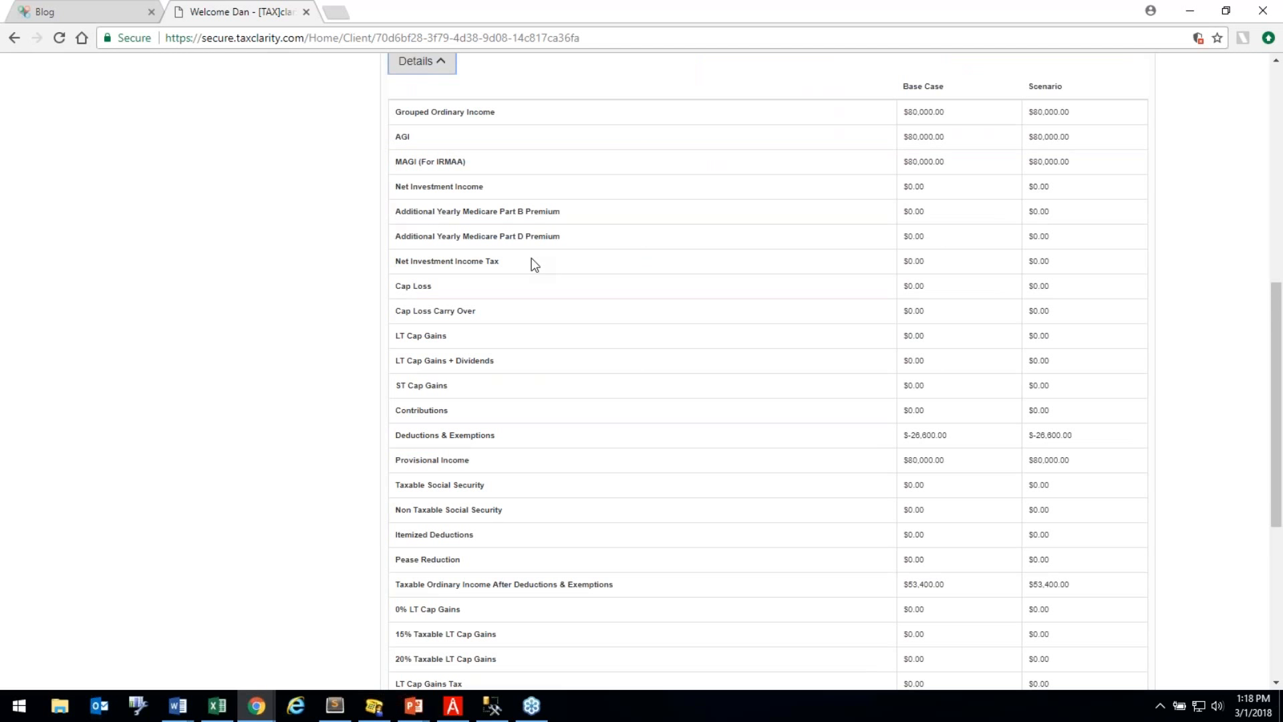
scroll(585, 244, up, 7)
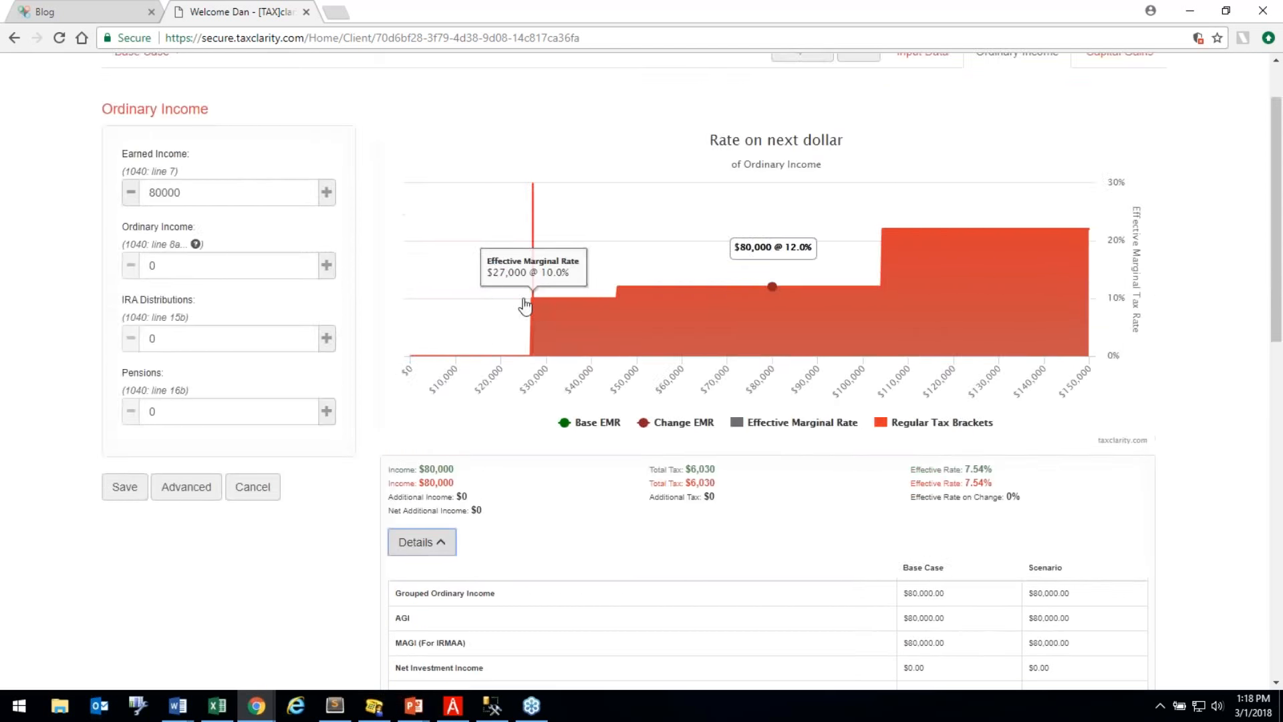
scroll(513, 304, down, 7)
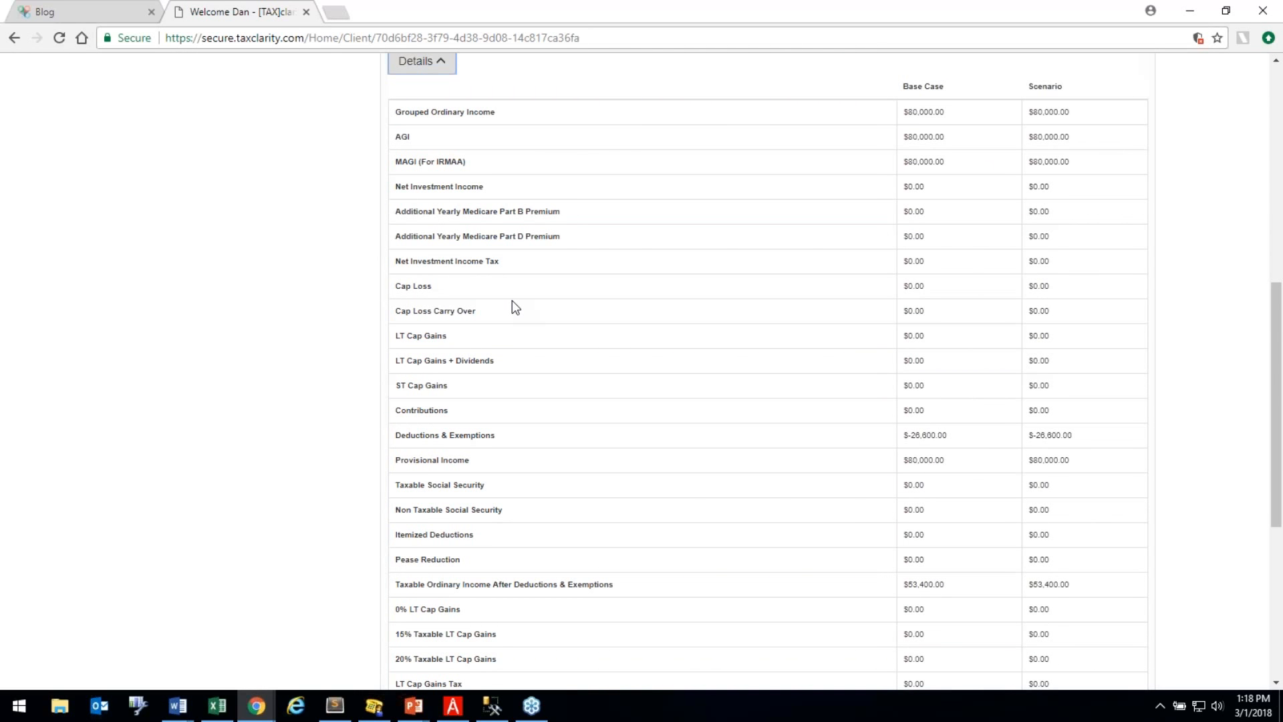
scroll(512, 299, up, 7)
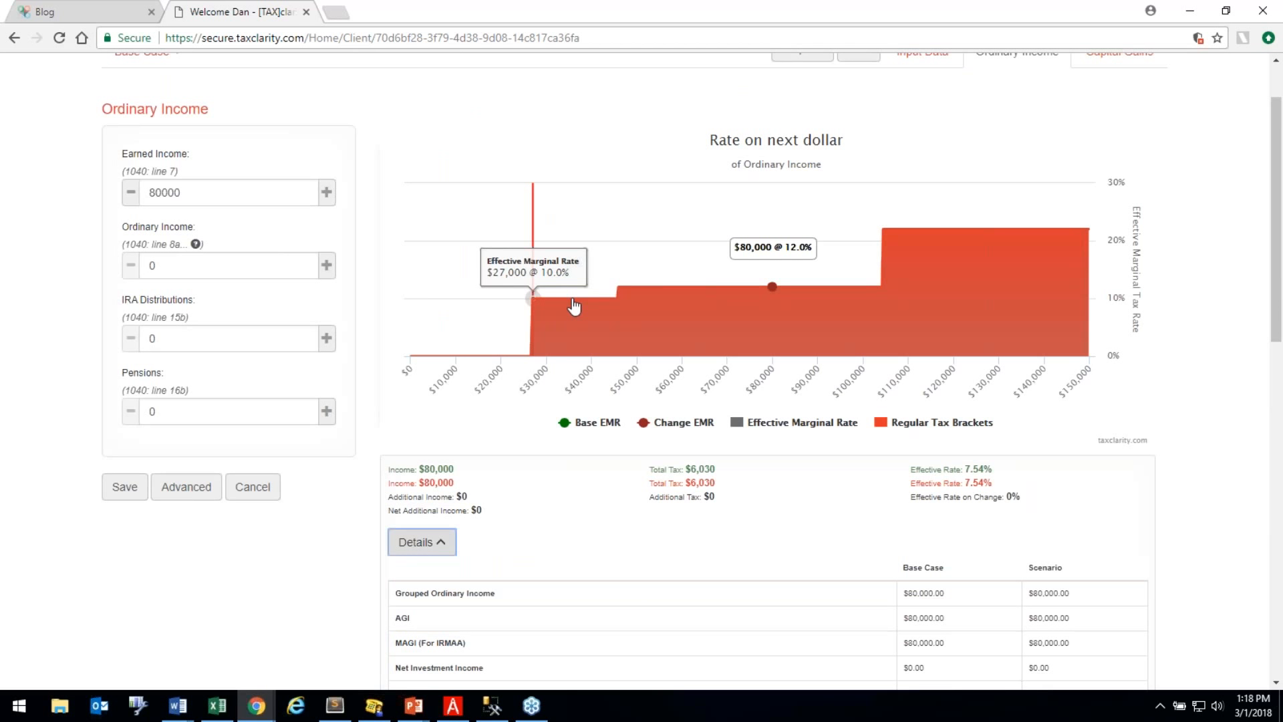
scroll(573, 307, down, 6)
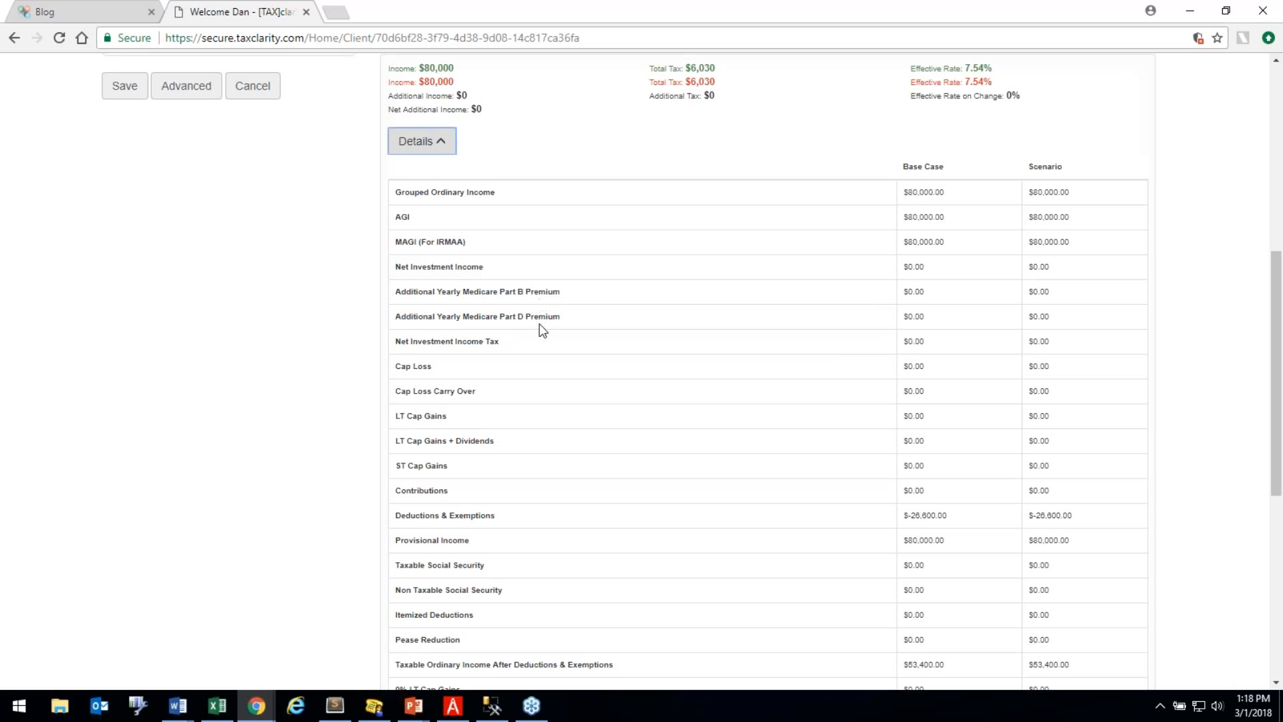
scroll(542, 335, down, 5)
scroll(495, 303, up, 1)
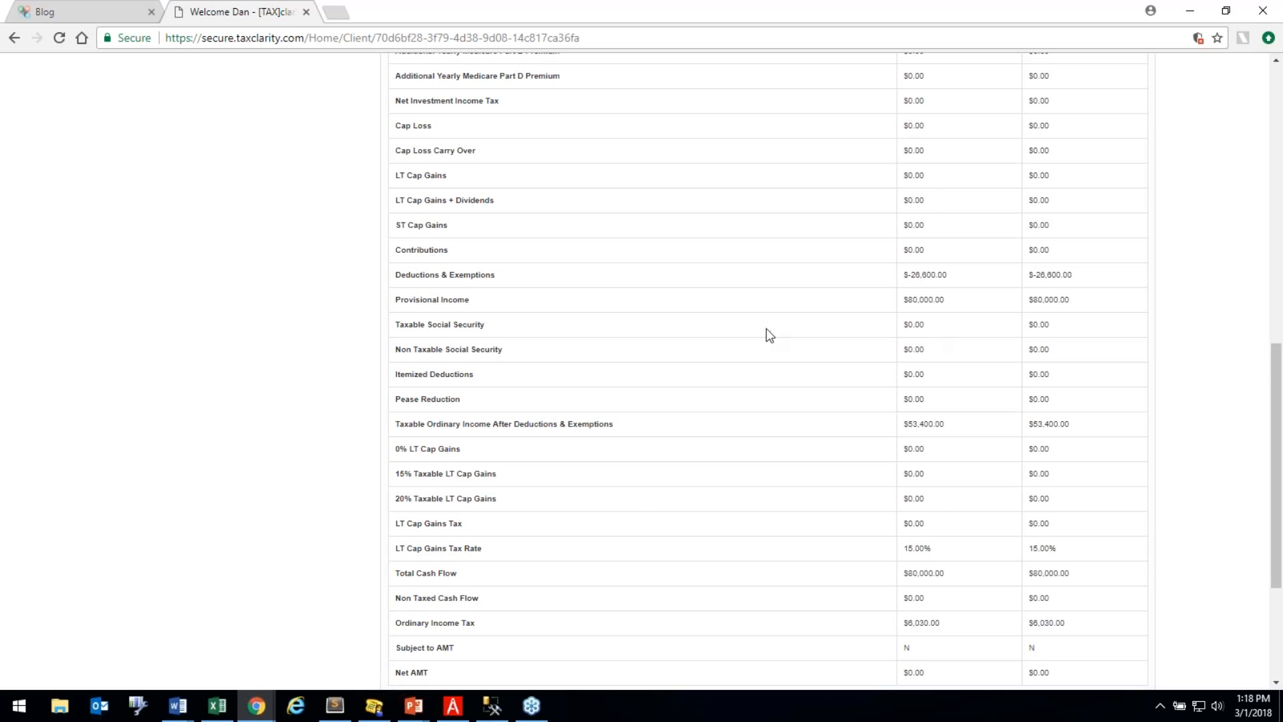
scroll(688, 321, down, 3)
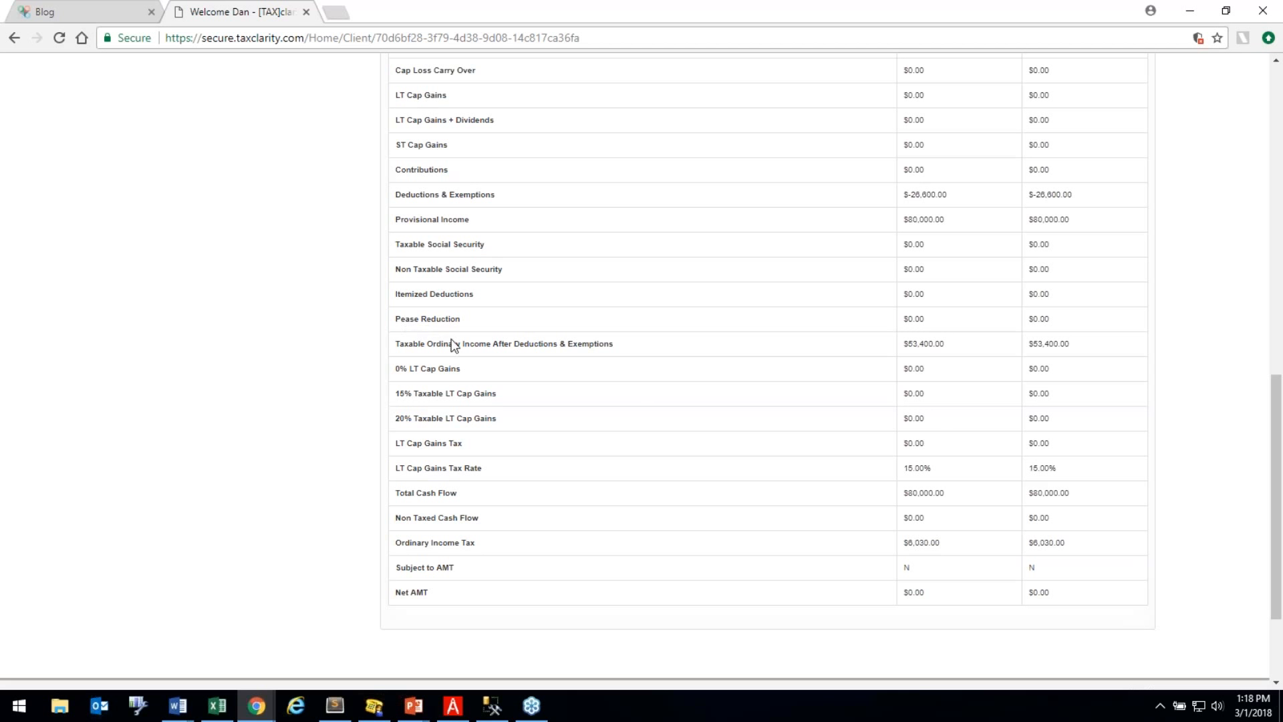
scroll(453, 344, down, 3)
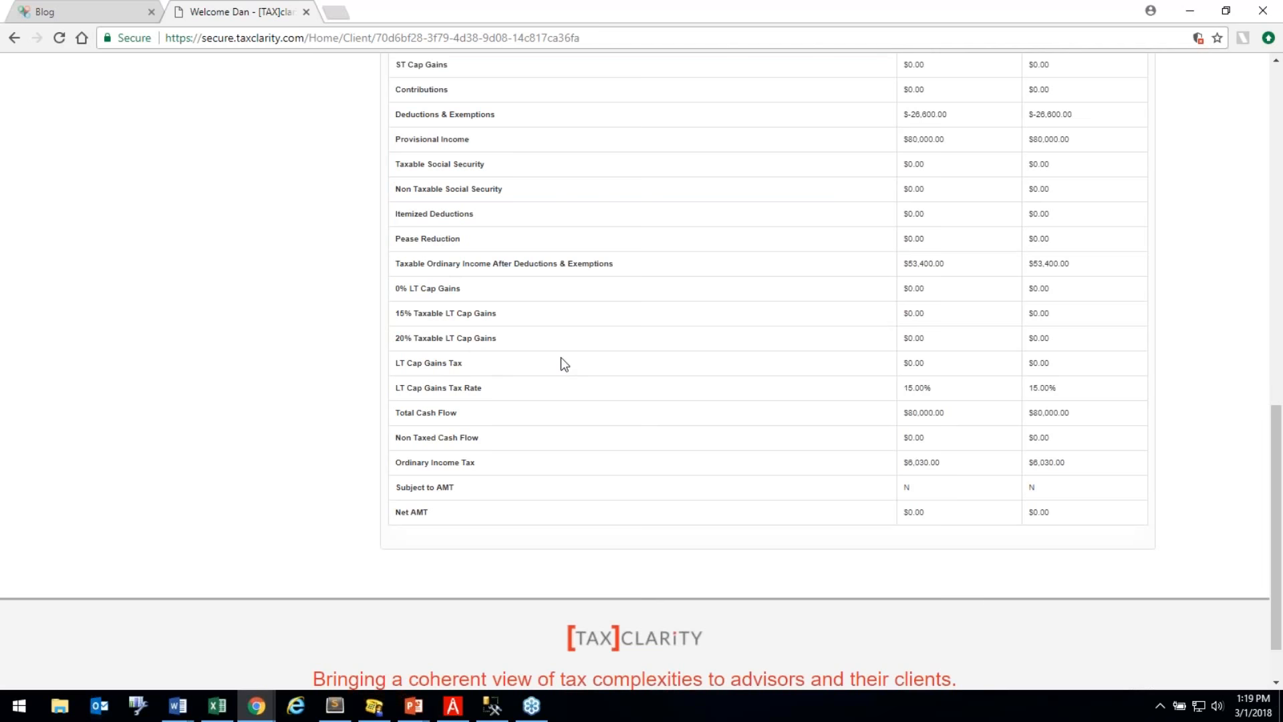
scroll(560, 357, up, 15)
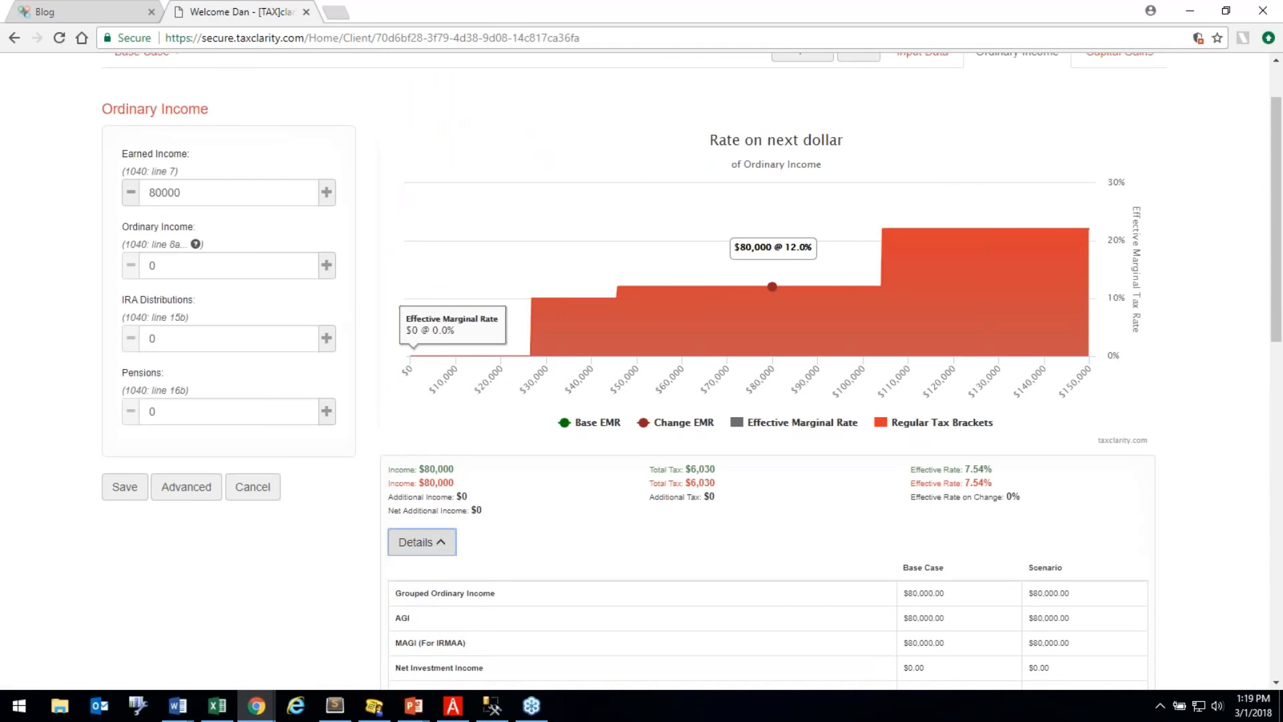
scroll(556, 354, up, 2)
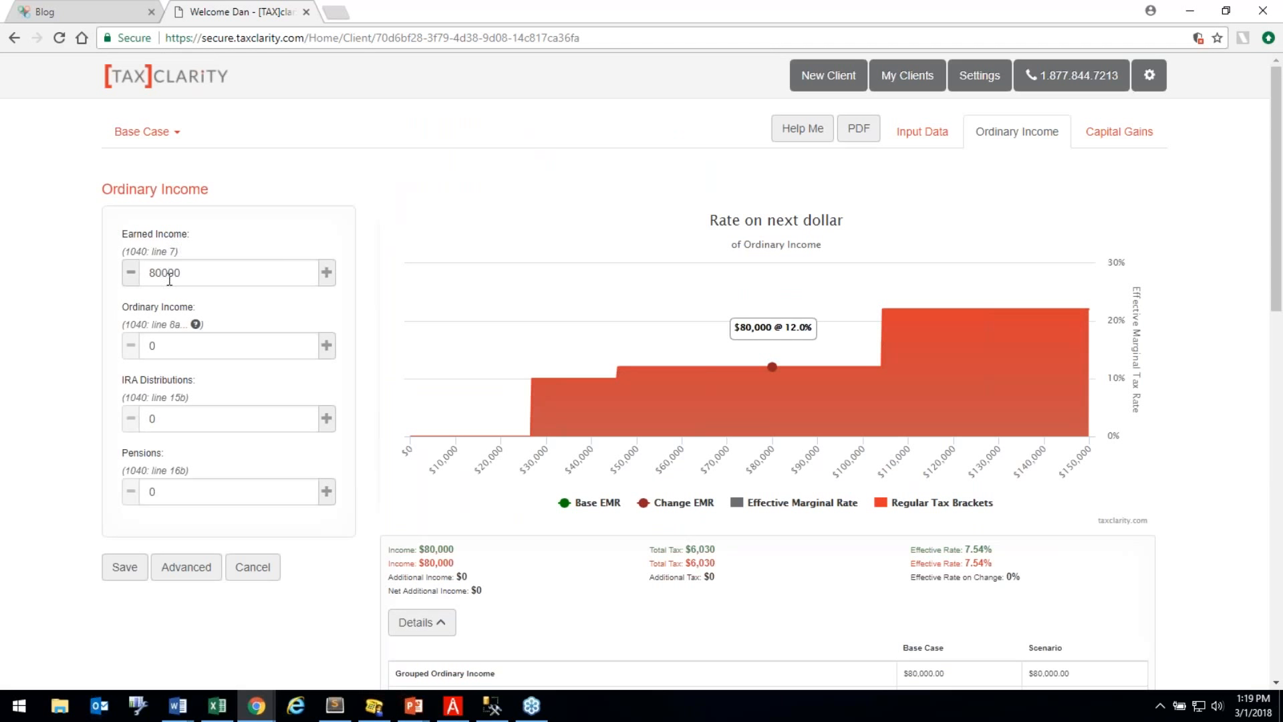
Raise the earned income to 81000 on the ordinary income analysis and save it as a new scenario.
click(327, 274)
click(122, 568)
scroll(447, 508, down, 1)
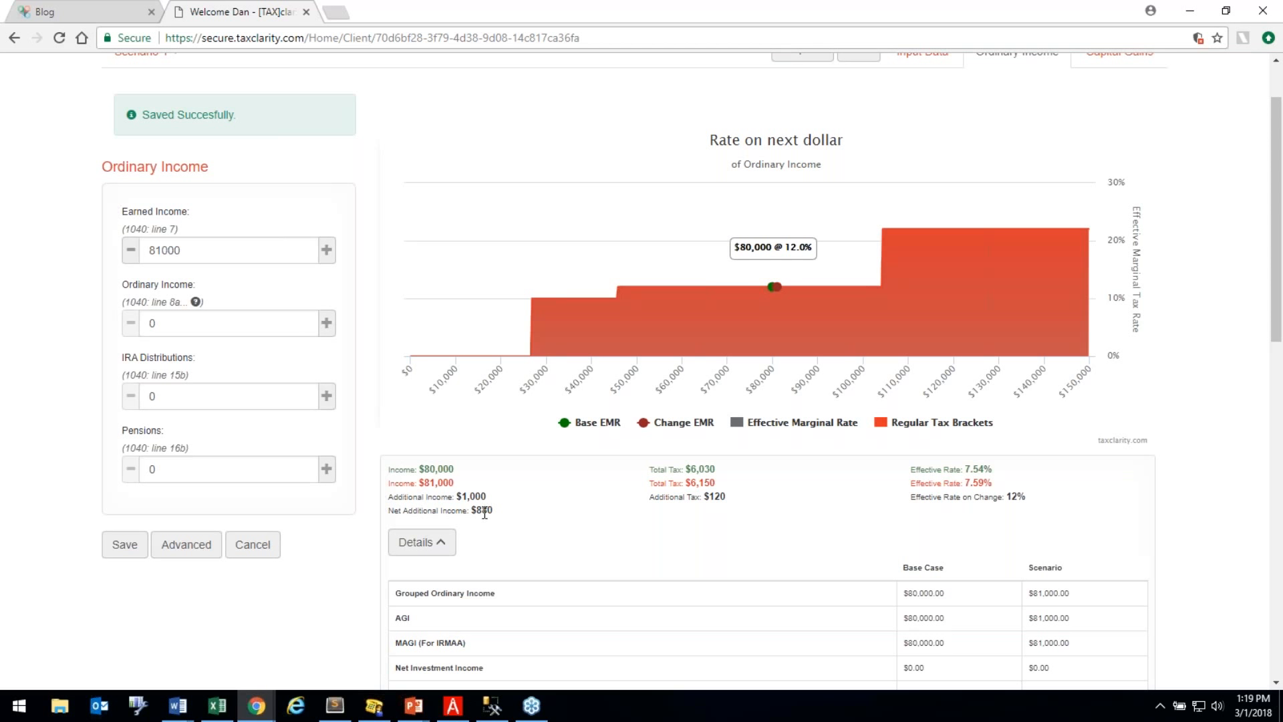
scroll(485, 512, up, 2)
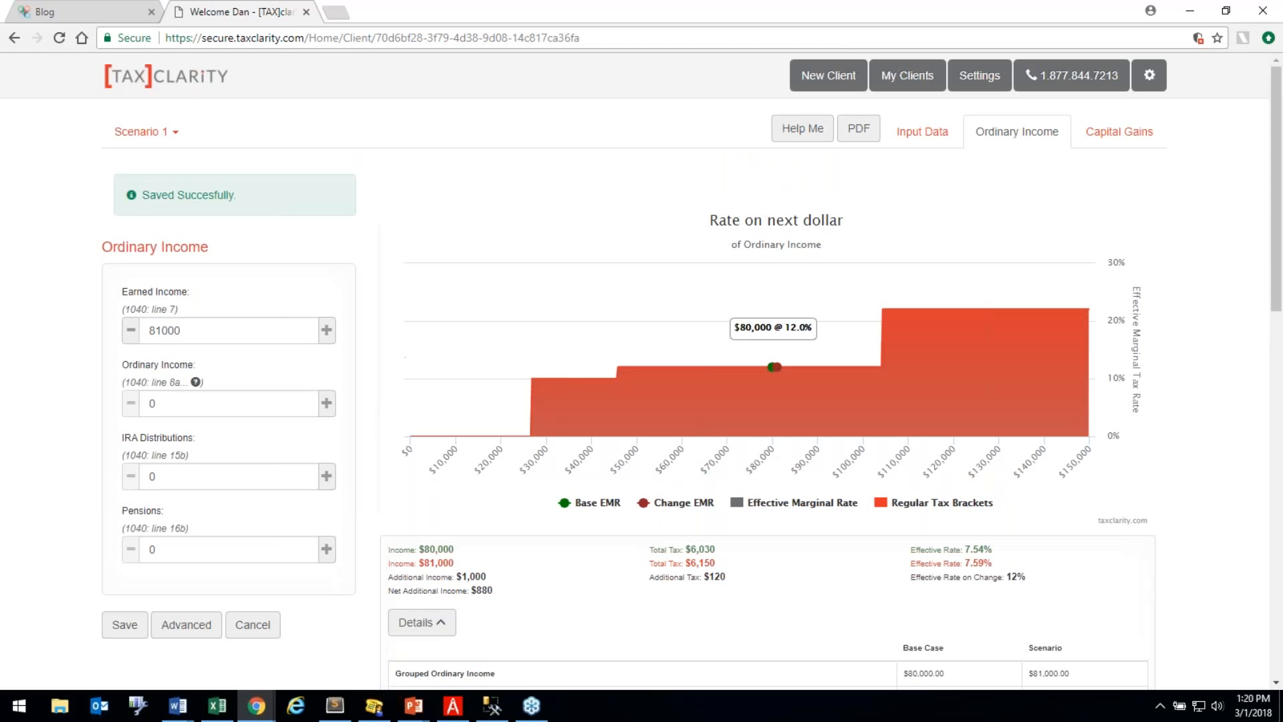
View the capital gains rate chart and delete Scenario 1.
click(1130, 133)
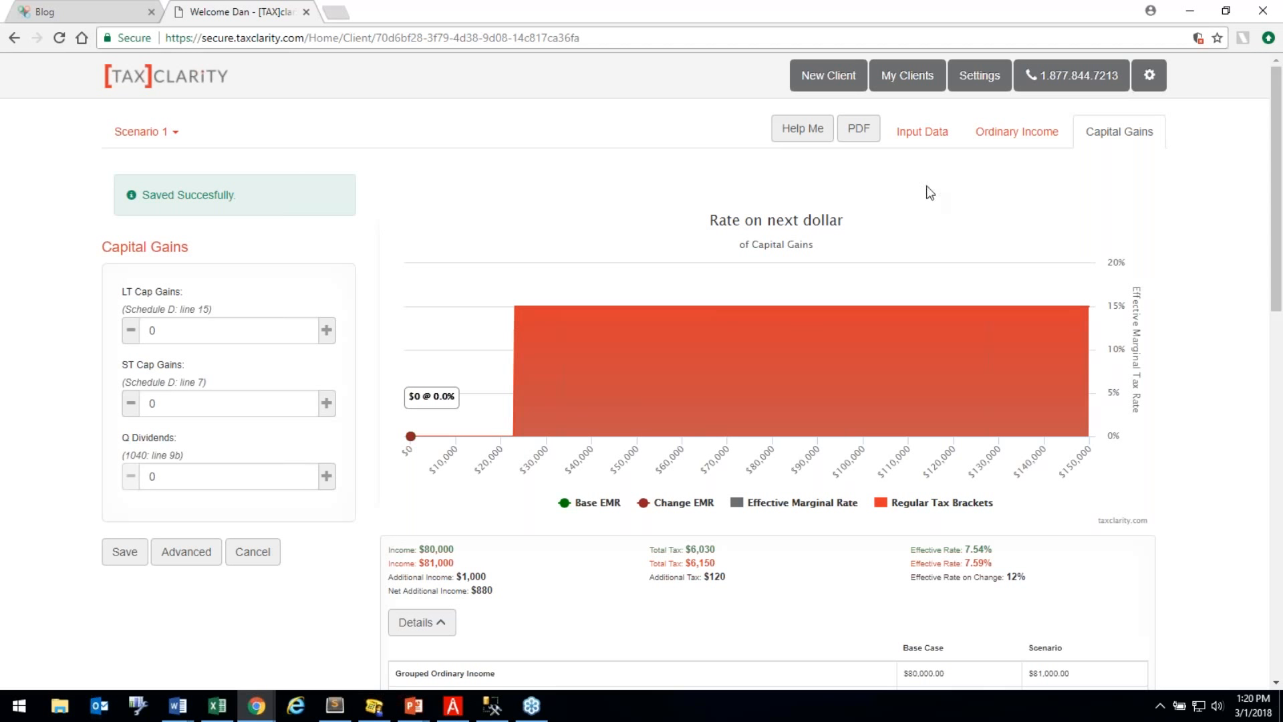
click(144, 131)
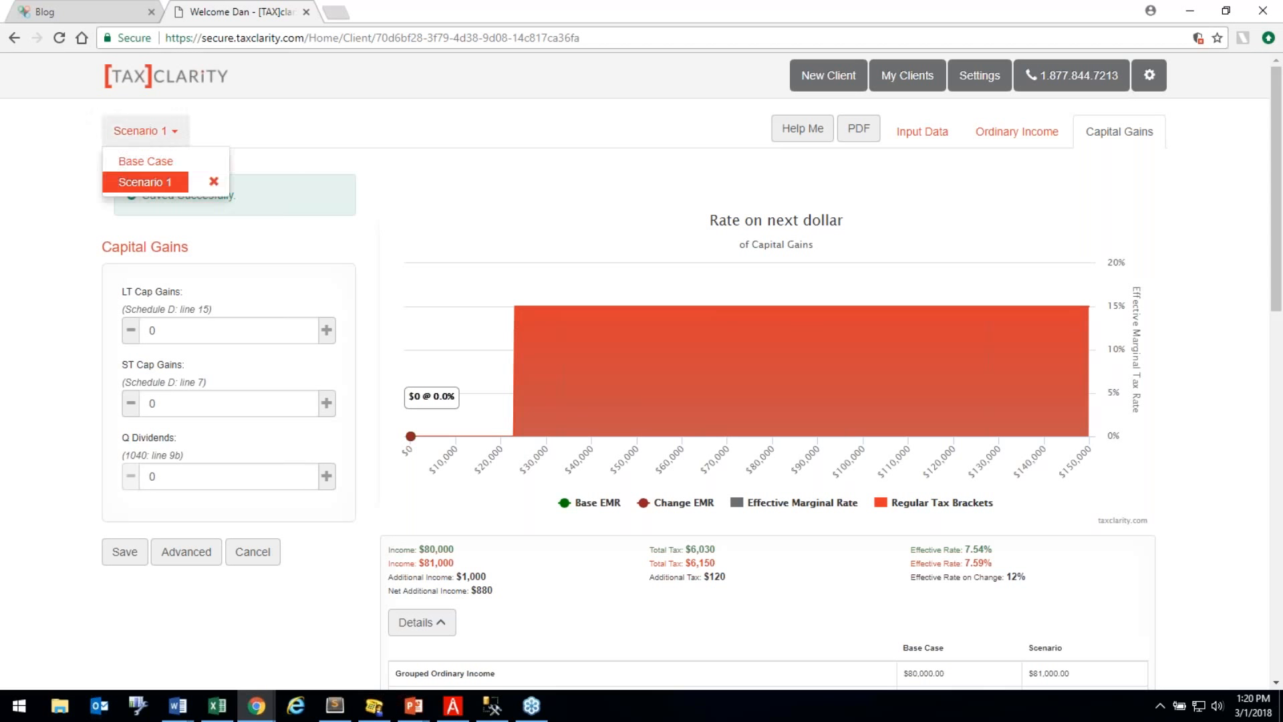
click(214, 182)
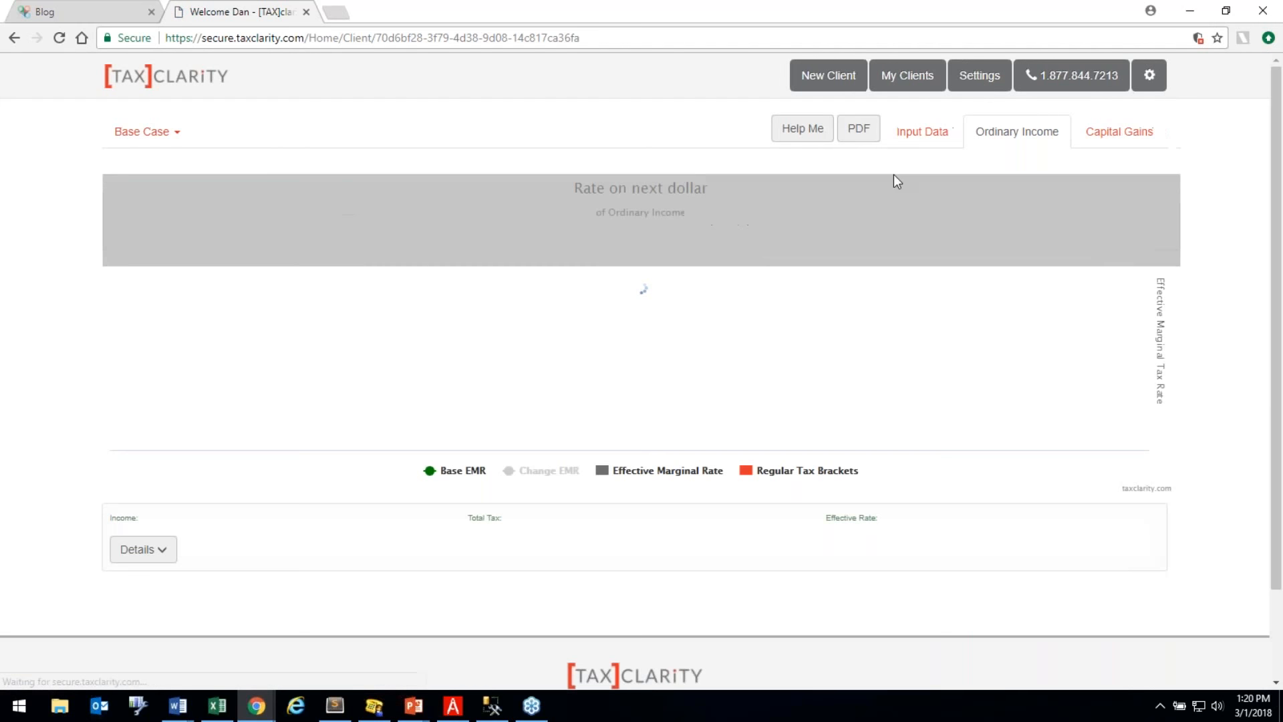
Return to the client's input data, reset earned income to 0 and set IRA distributions to 35000.
click(921, 139)
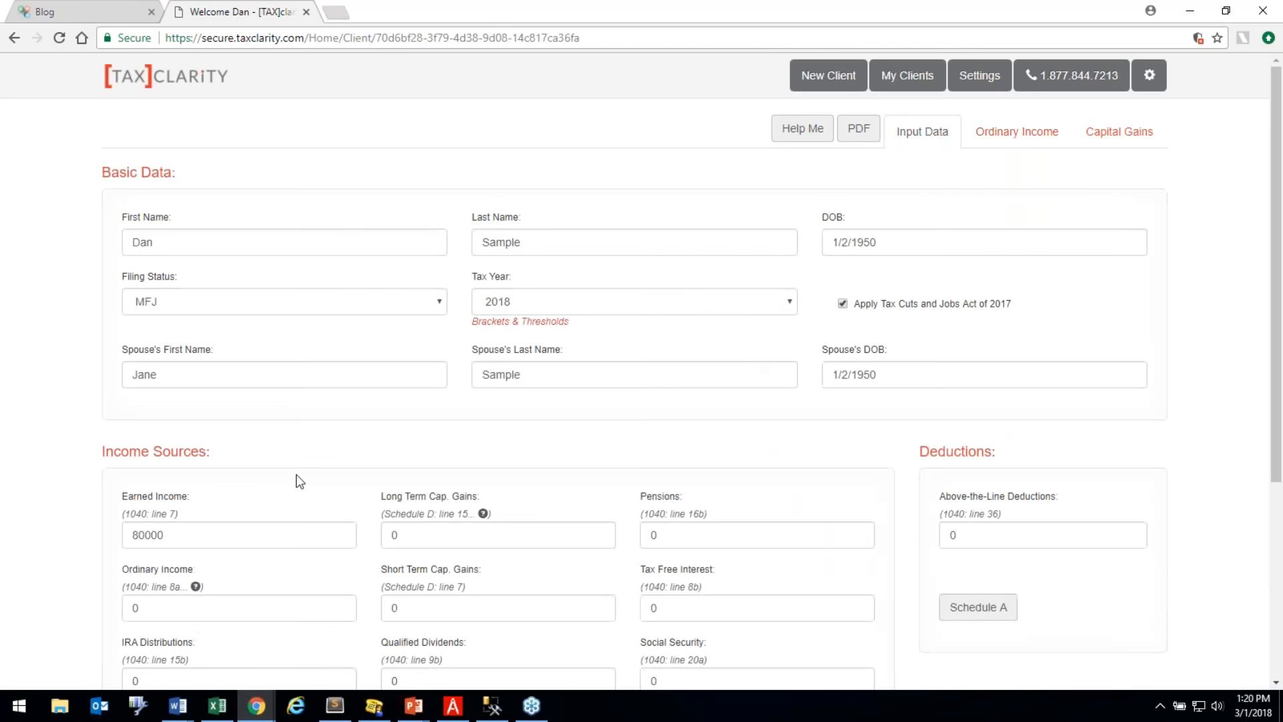
click(85, 435)
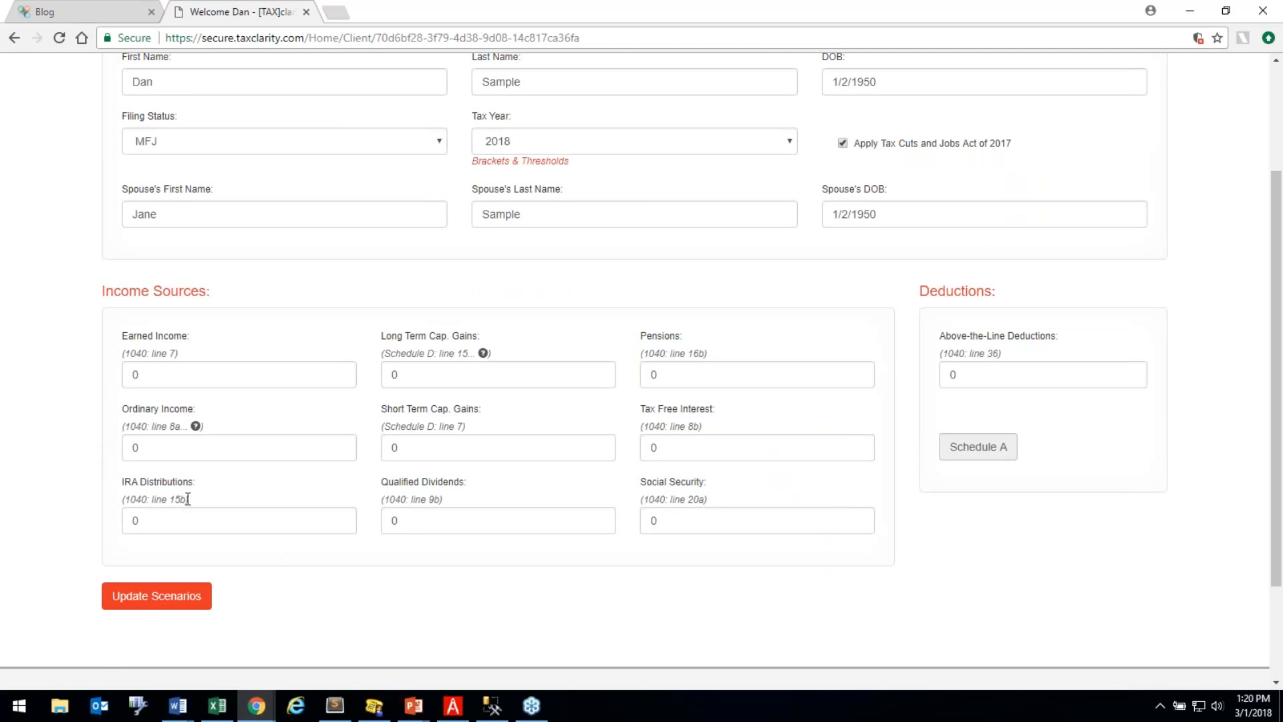
click(152, 521)
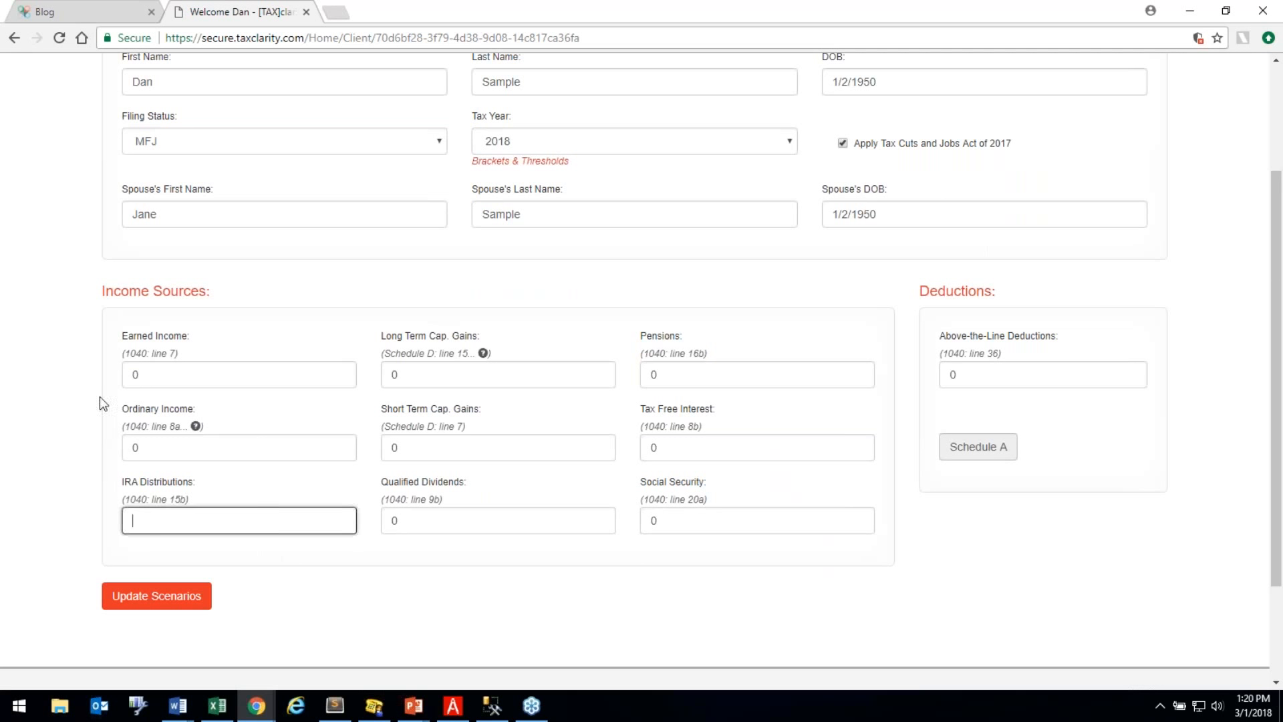
text(35000)
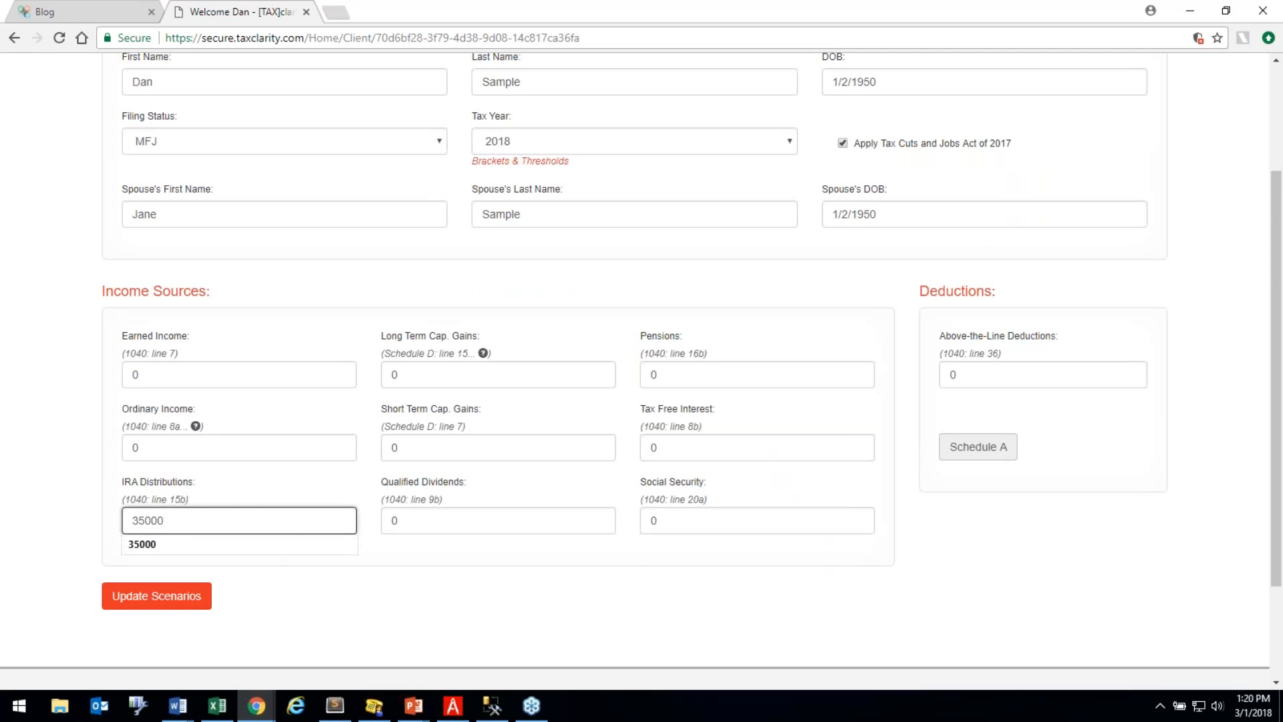
Set the client's Social Security income to 55000 and update the scenarios.
click(80, 476)
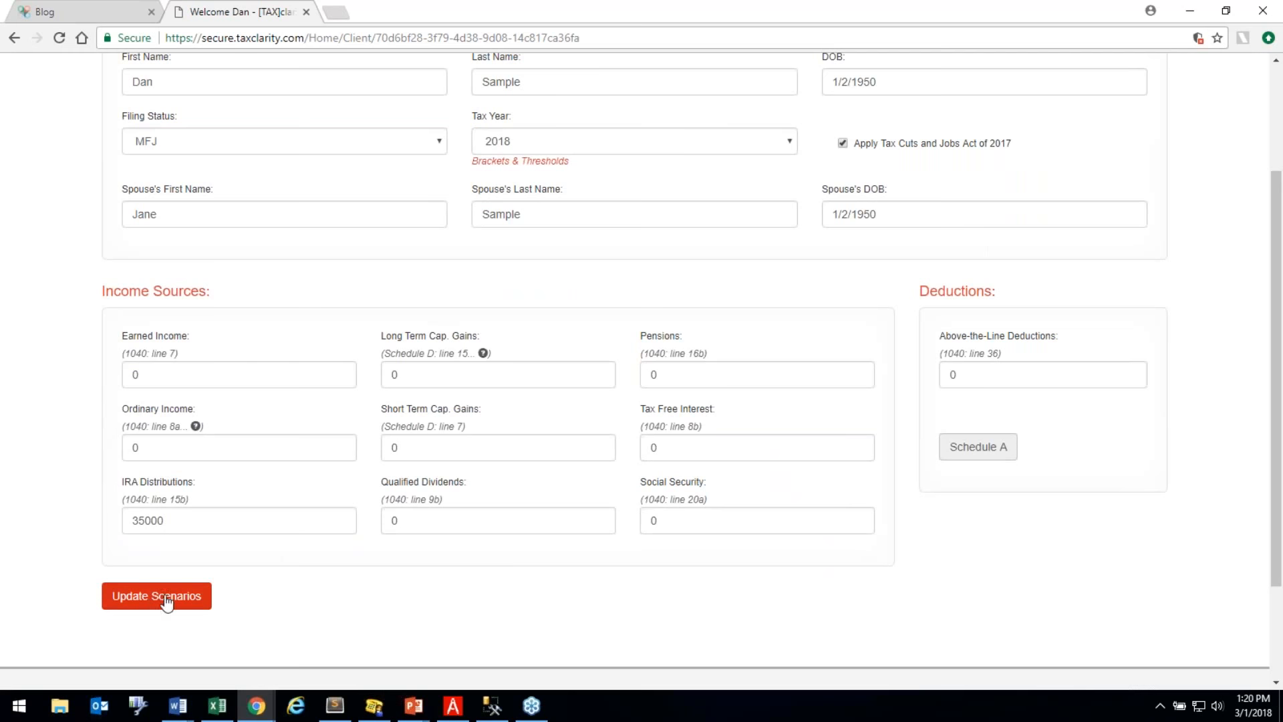
click(686, 521)
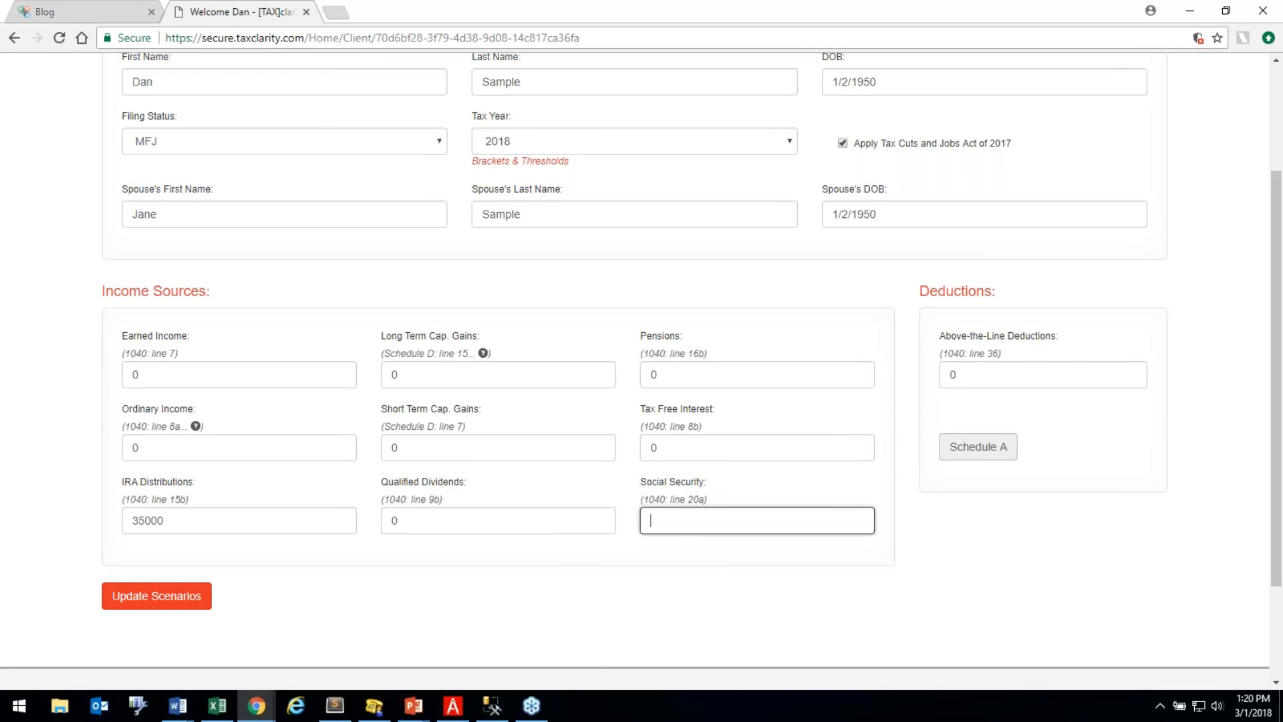
text(55000)
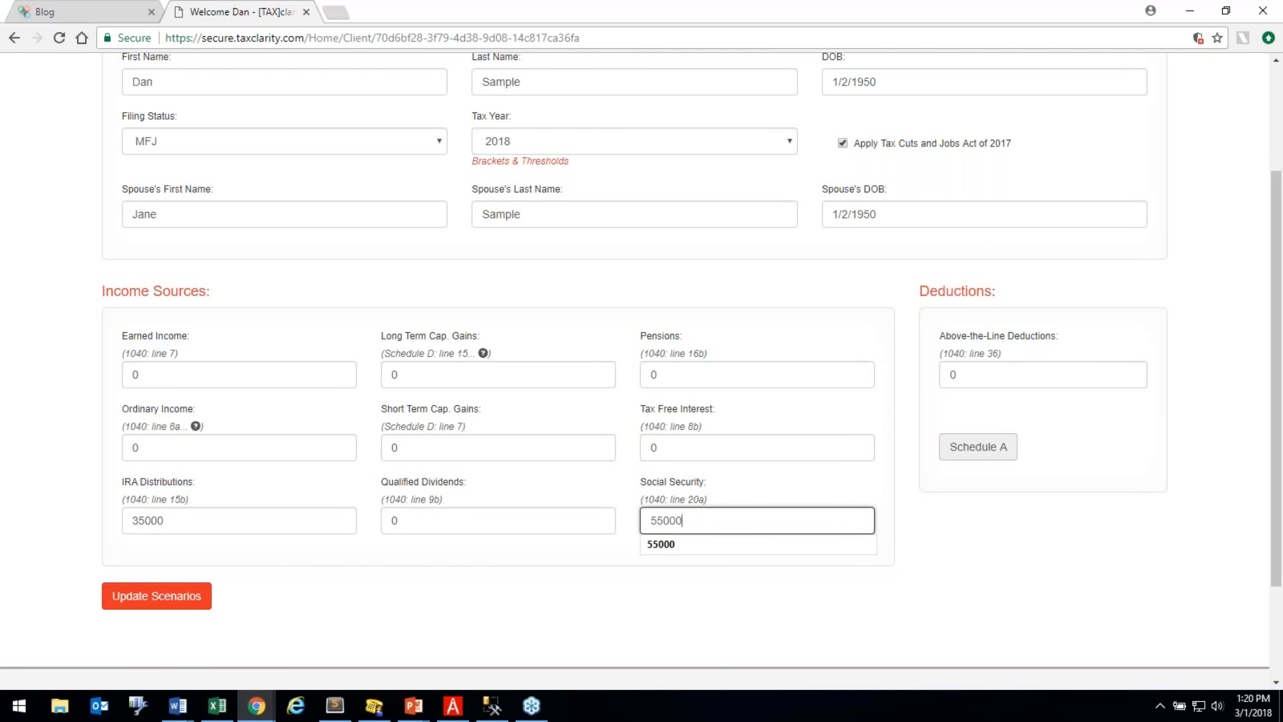
click(530, 404)
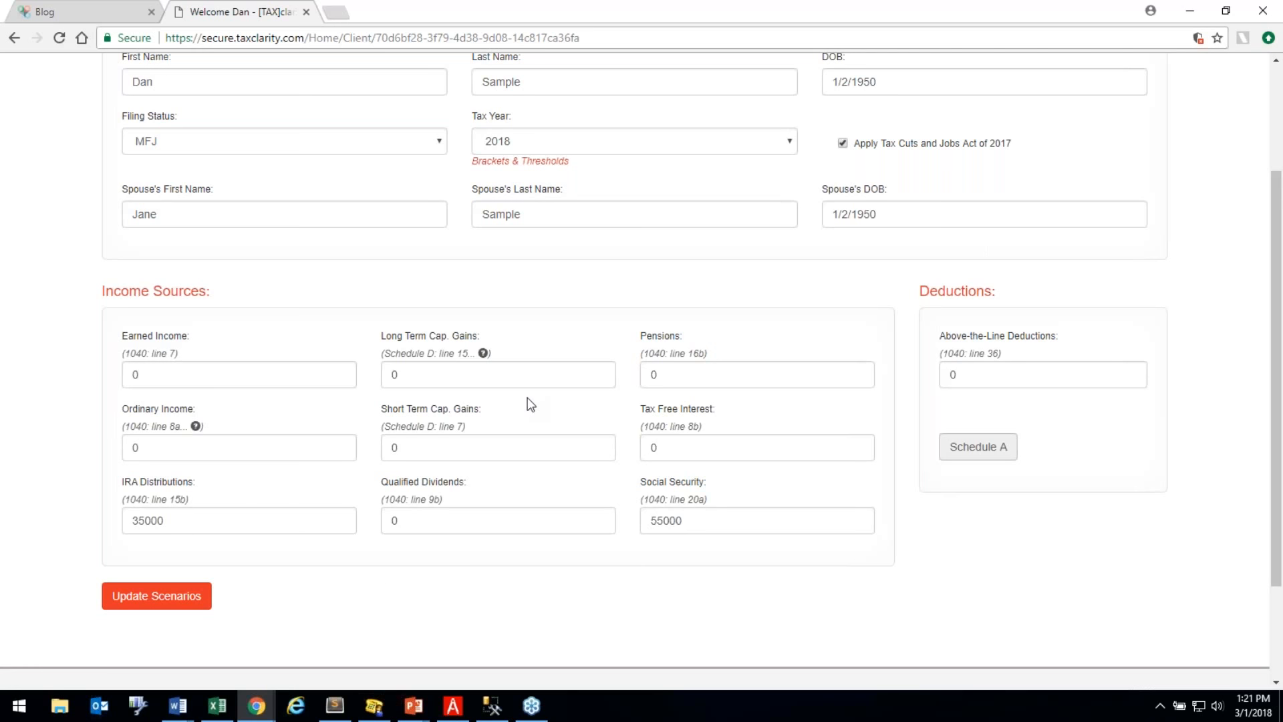
click(161, 602)
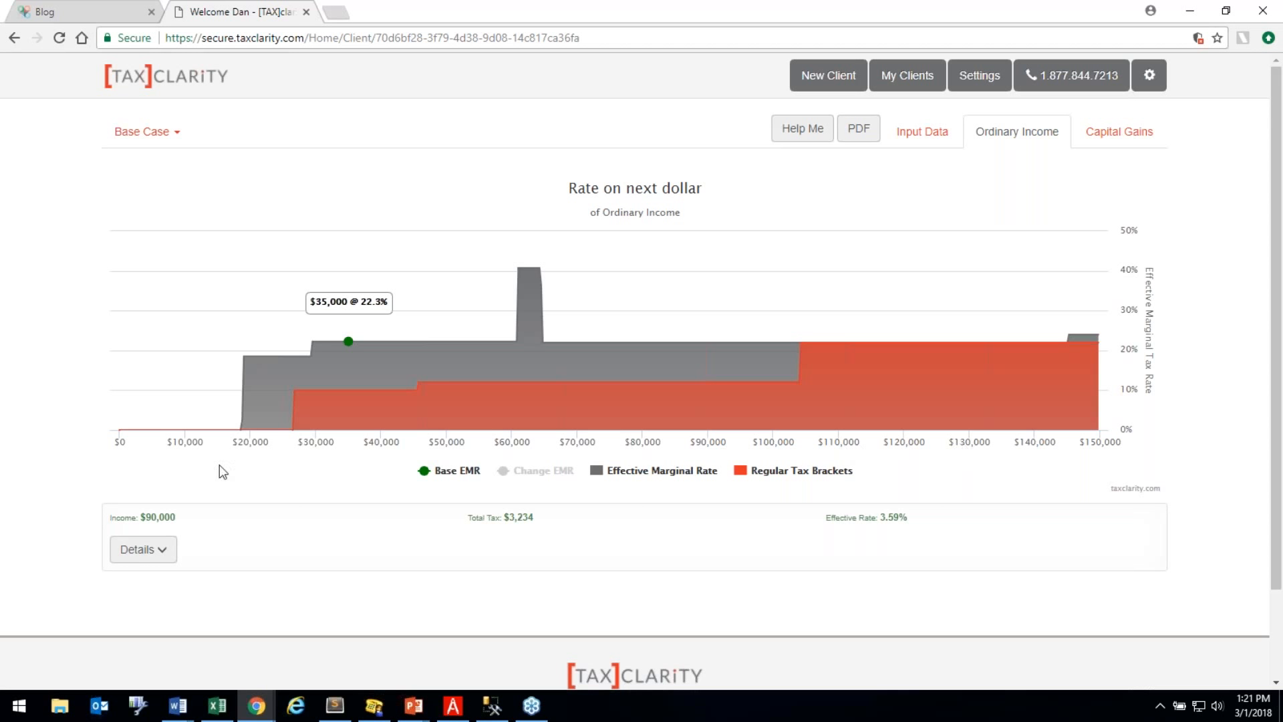
Open the adjustable ordinary income analysis, expand the calculation details and examine the additional Medicare Part B premium and tax summary.
mouse_move(239, 435)
click(416, 410)
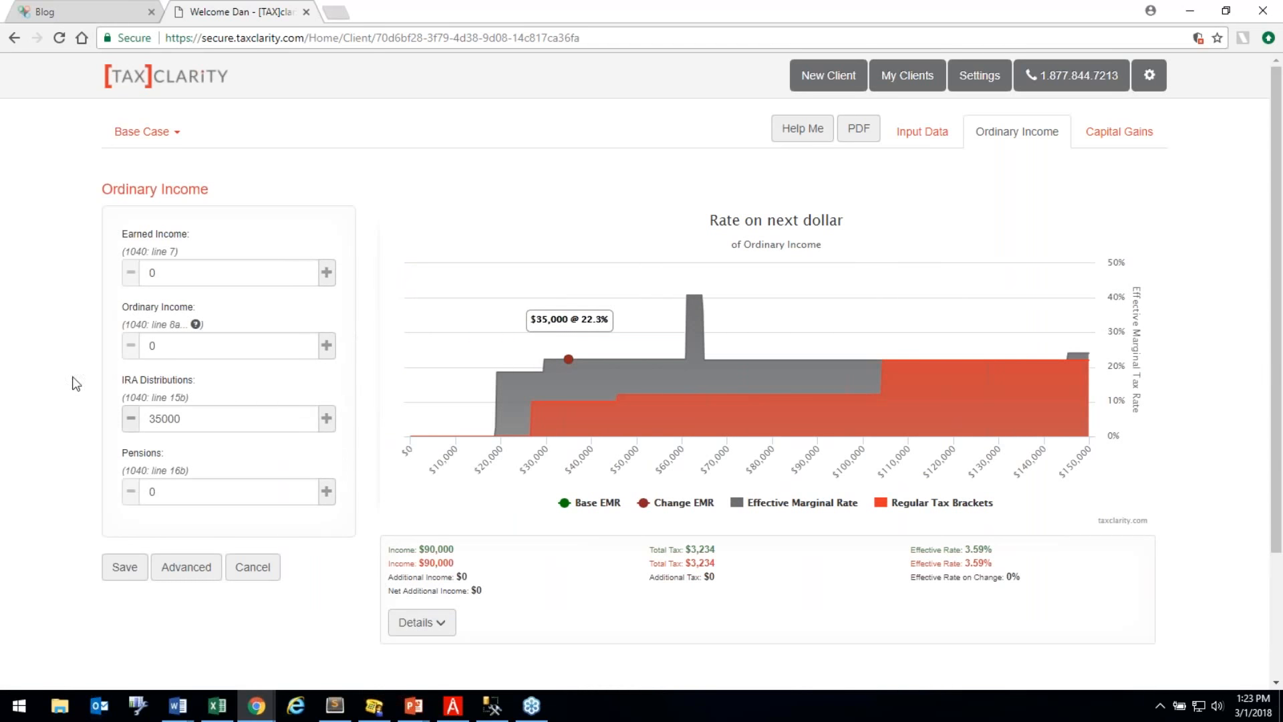
click(452, 625)
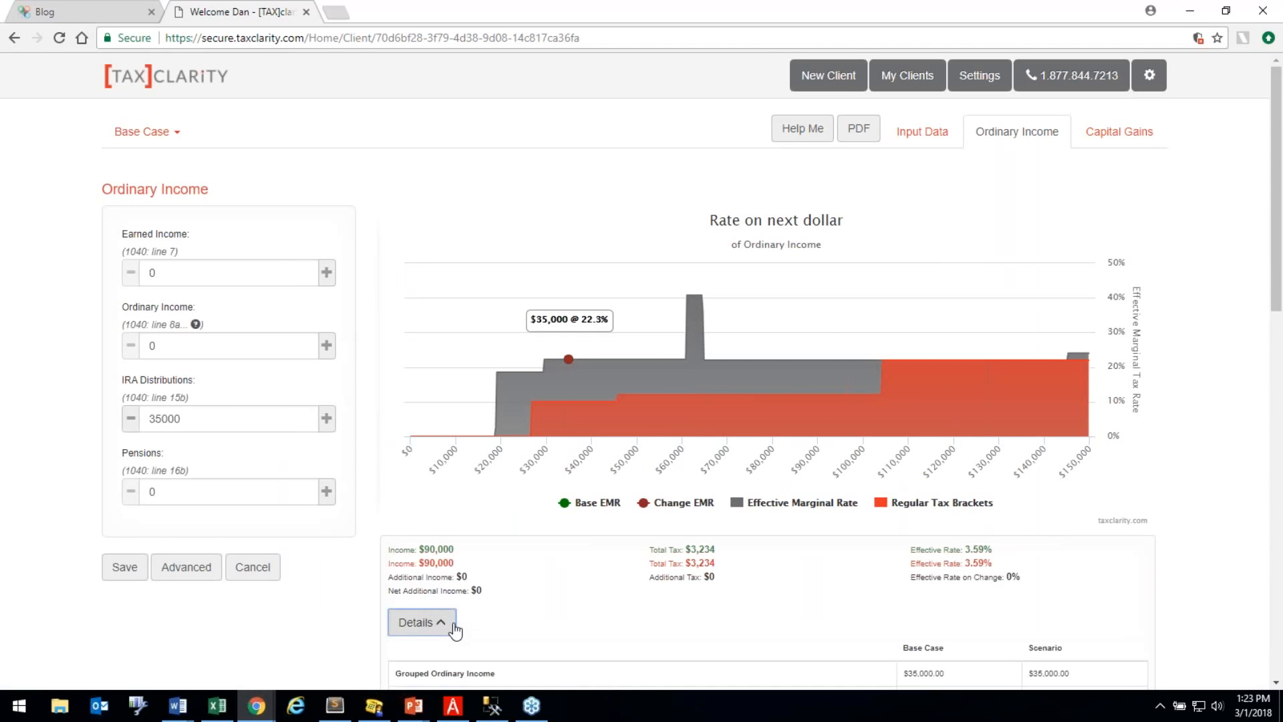
scroll(767, 464, down, 8)
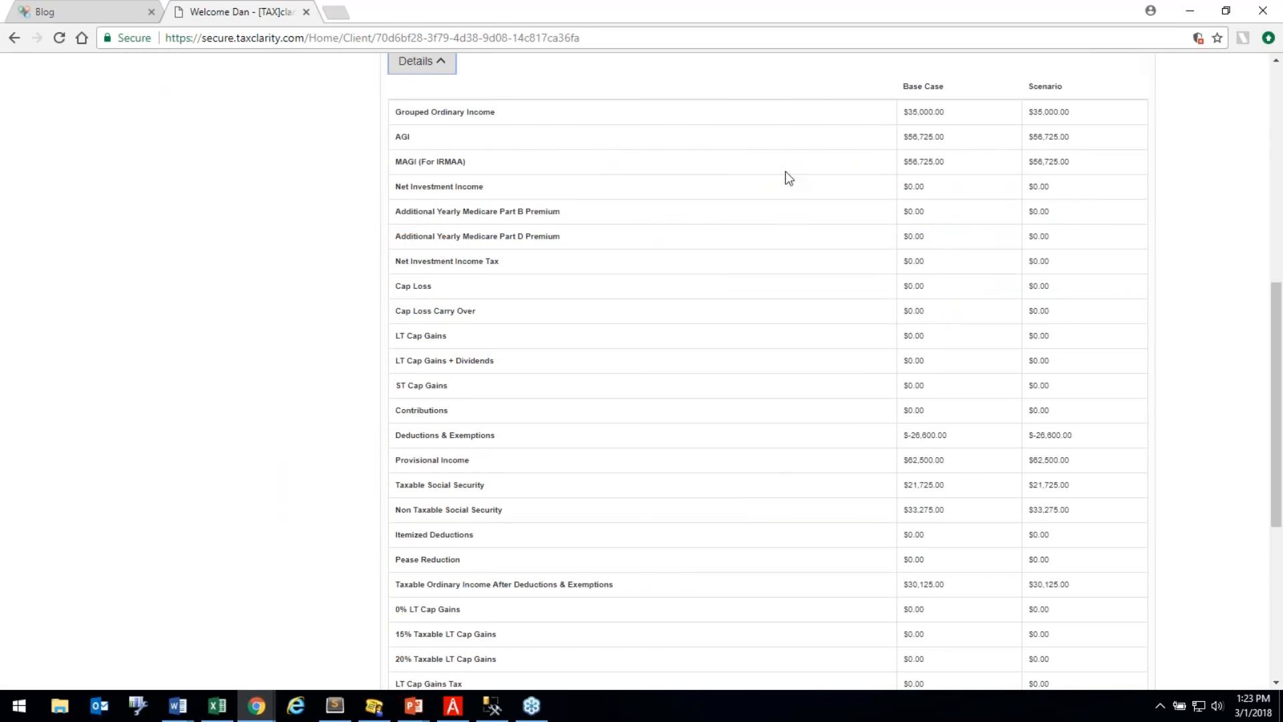
scroll(785, 241, up, 1)
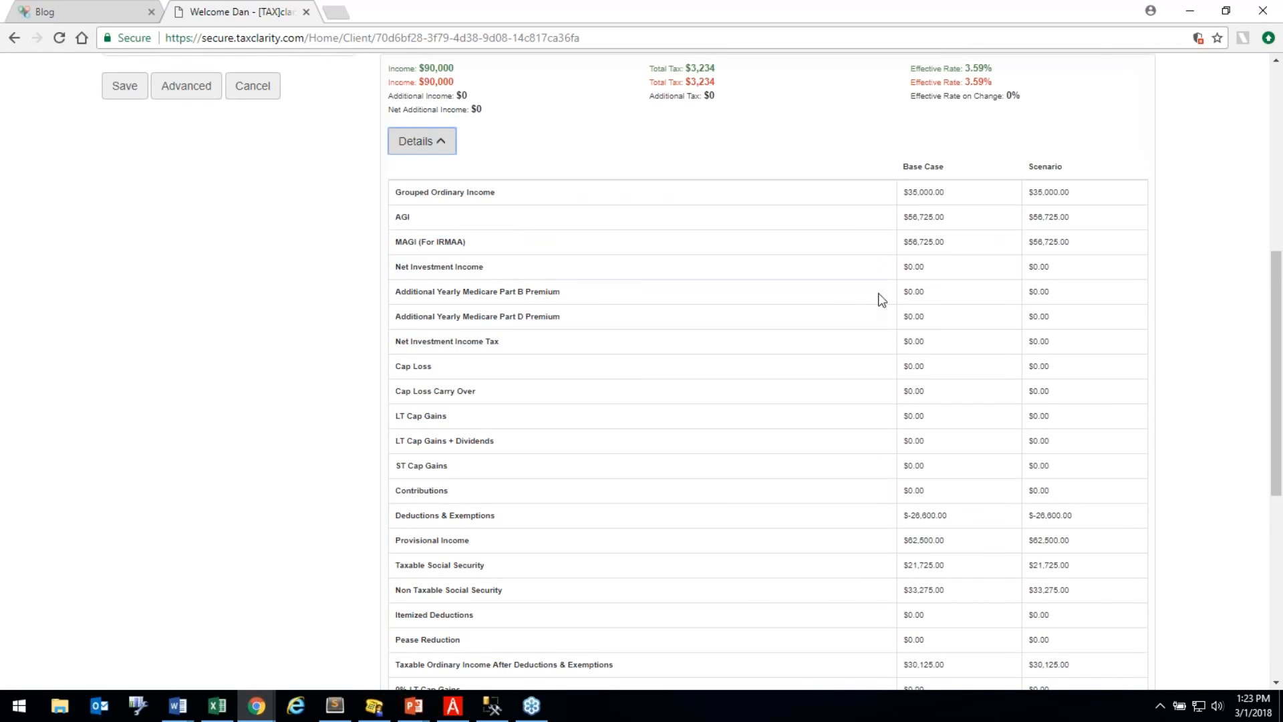
drag(900, 293, 945, 295)
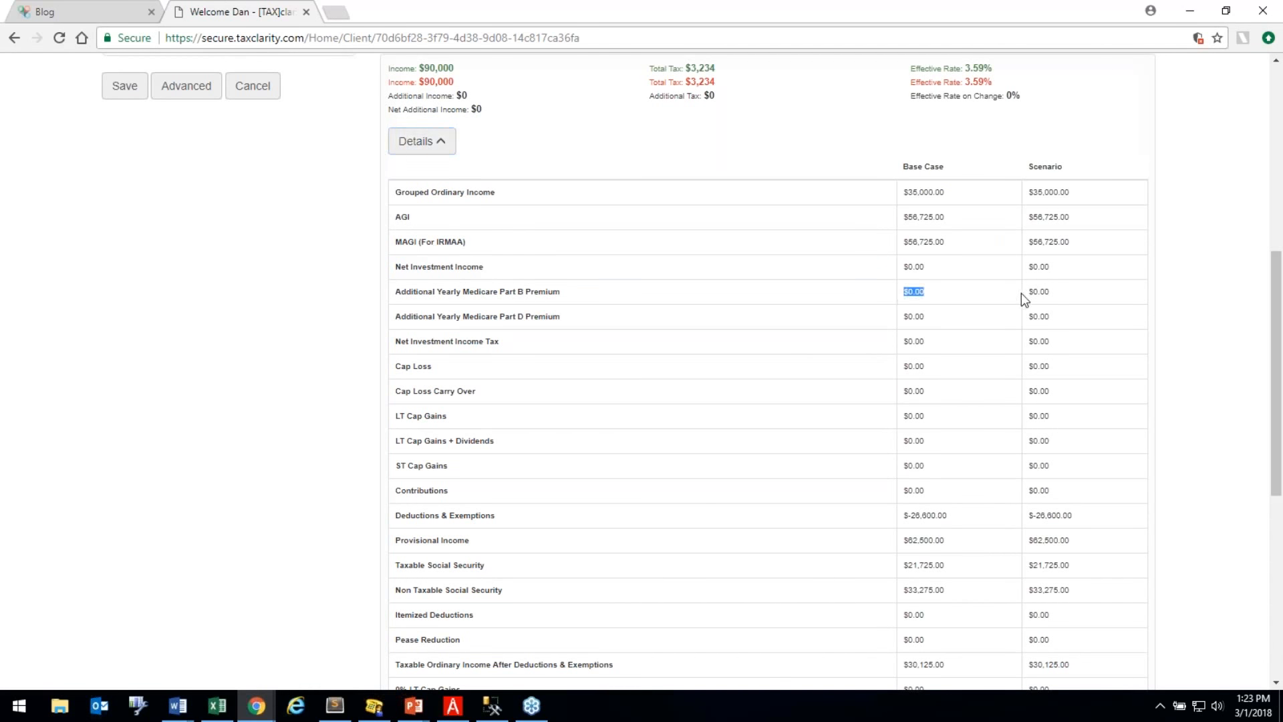
scroll(654, 294, up, 1)
scroll(654, 294, up, 3)
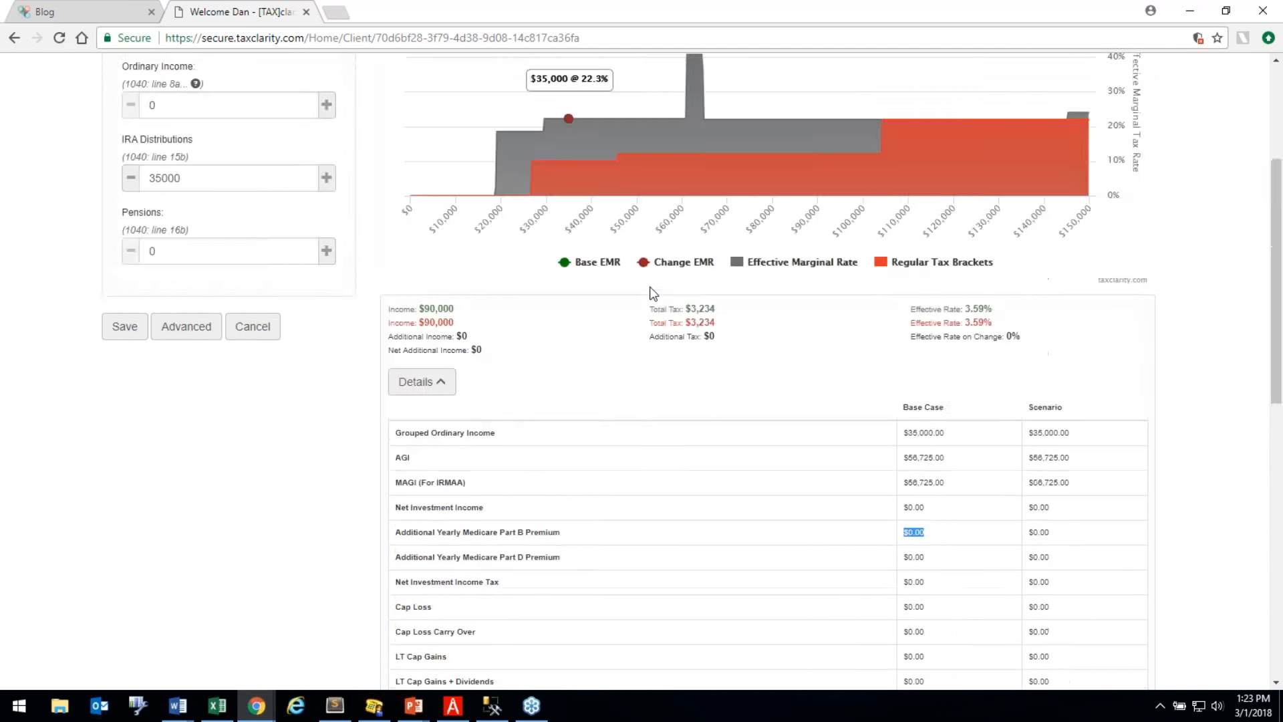
scroll(652, 293, up, 1)
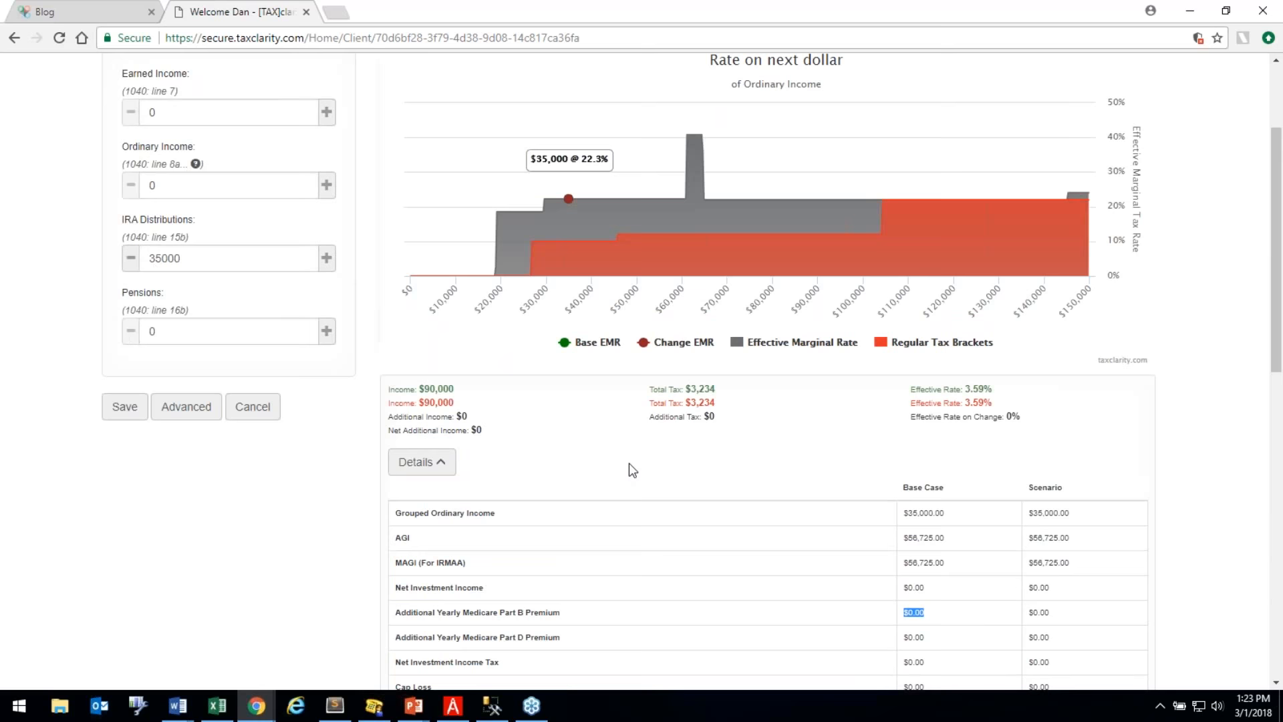
Examine the Base Case's taxable Social Security and remaining calculation details, and compare them with the ordinary income rate chart.
scroll(634, 468, down, 5)
scroll(507, 375, down, 2)
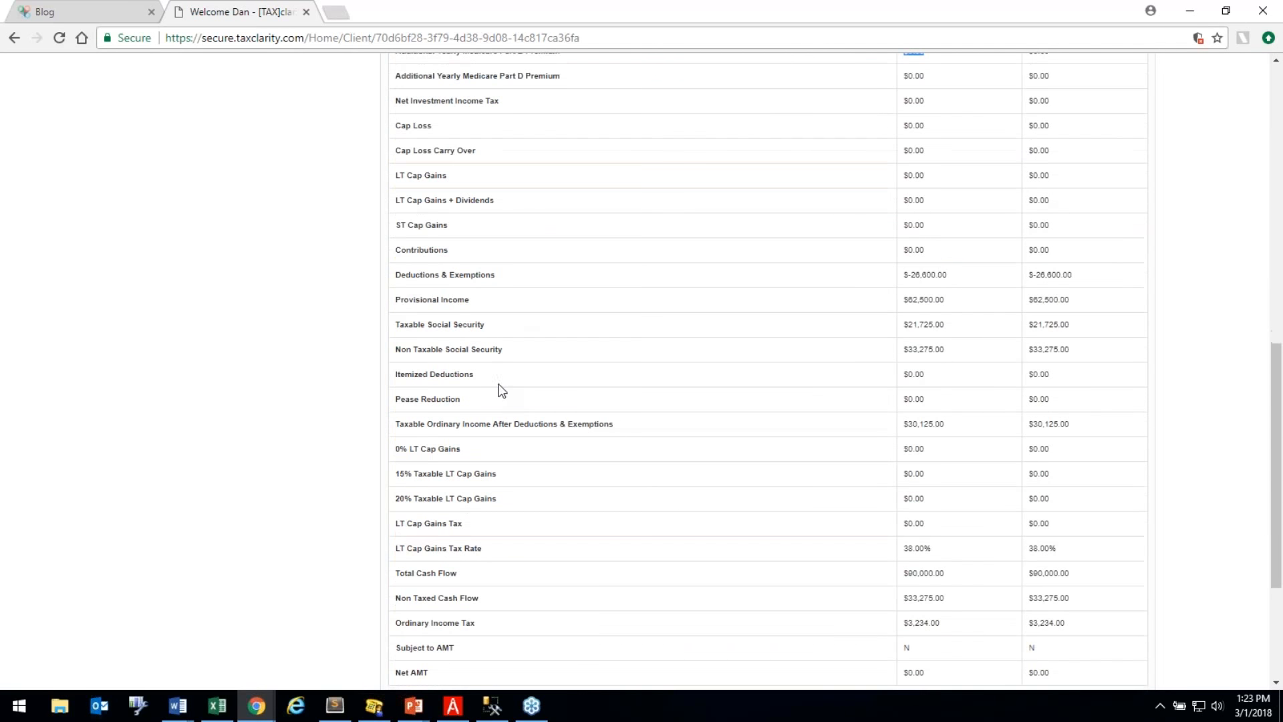
drag(901, 325, 944, 325)
scroll(688, 412, down, 3)
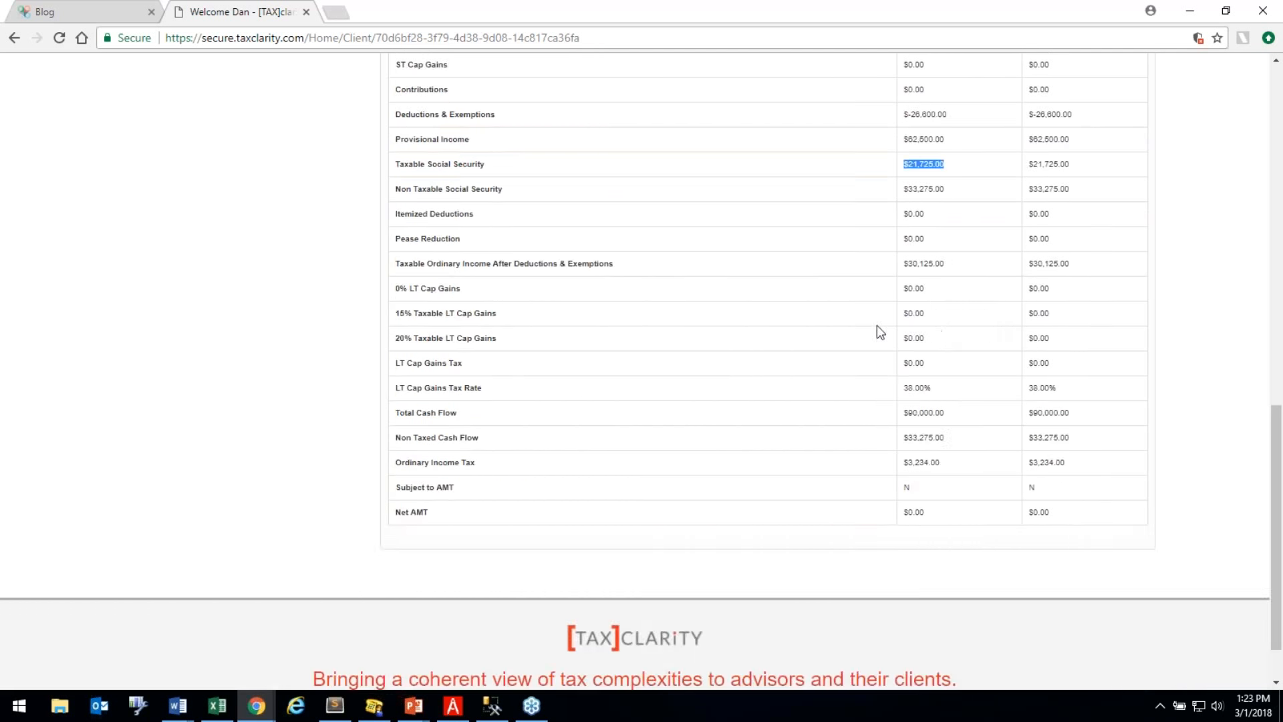
scroll(586, 360, up, 9)
scroll(589, 355, up, 6)
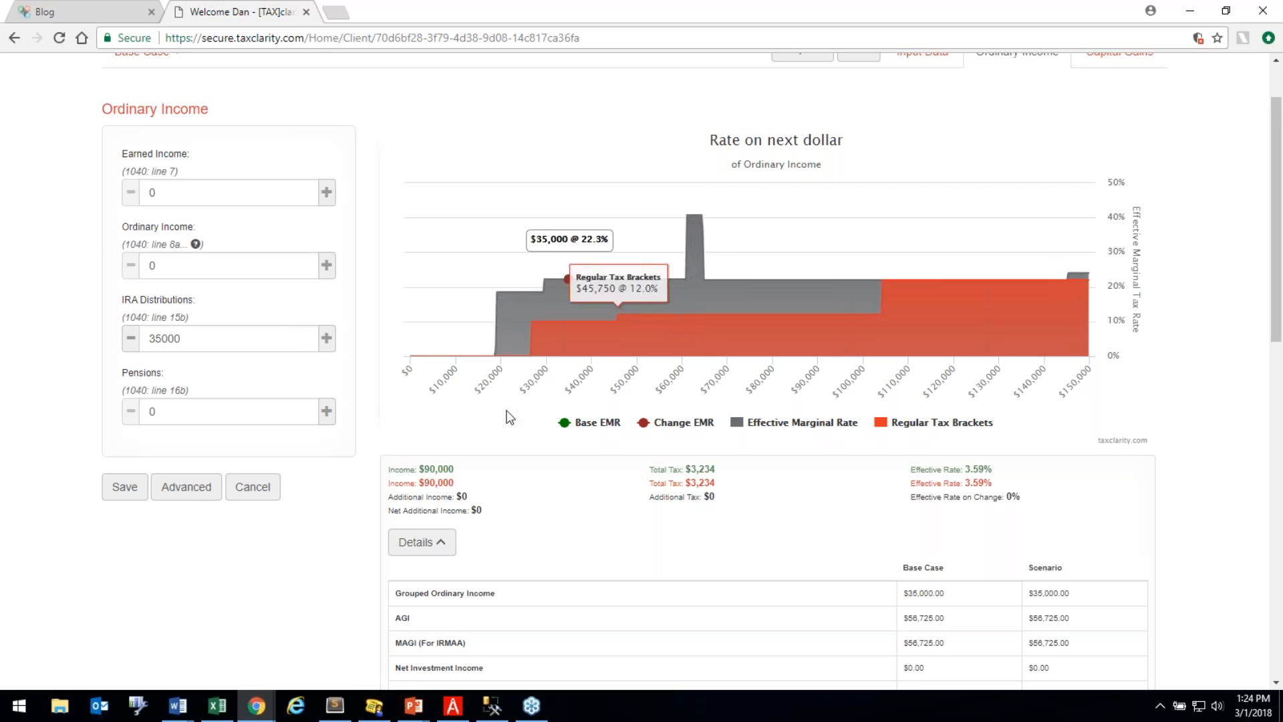
scroll(518, 414, down, 3)
scroll(518, 414, up, 4)
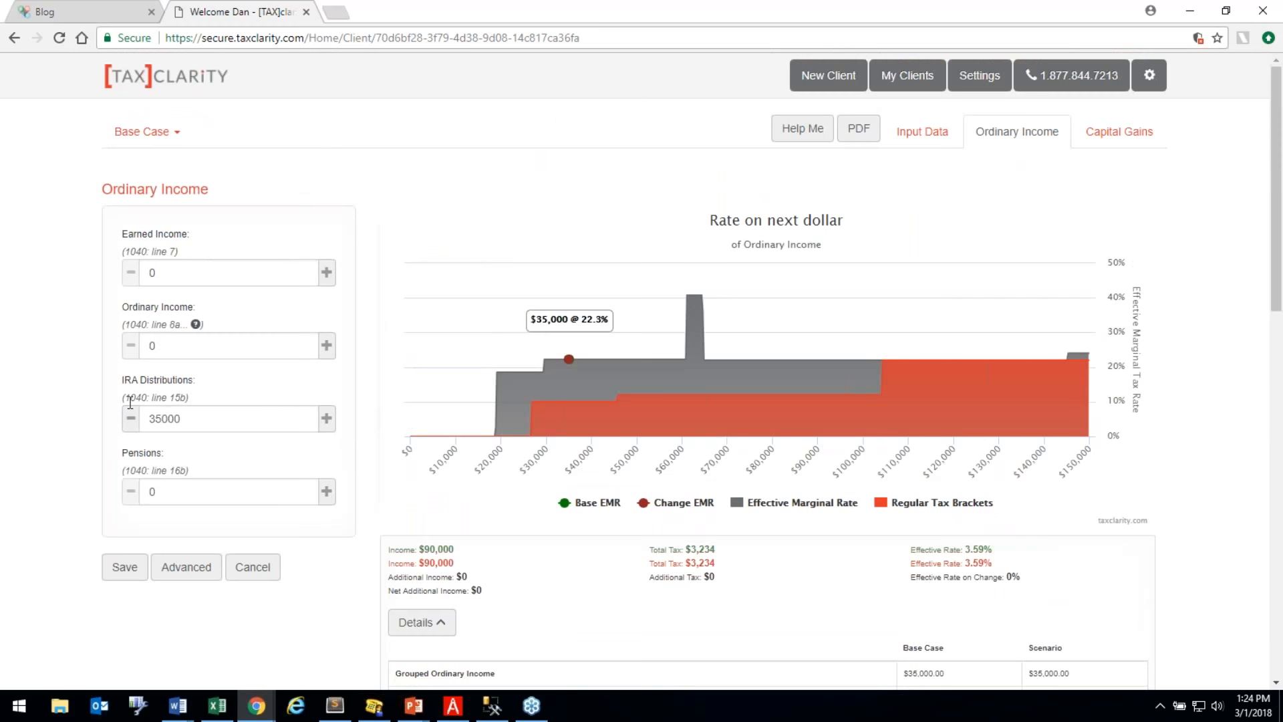
Raise the IRA distributions to 48000 on the ordinary income analysis and save it as a new scenario.
click(327, 419)
click(327, 419)
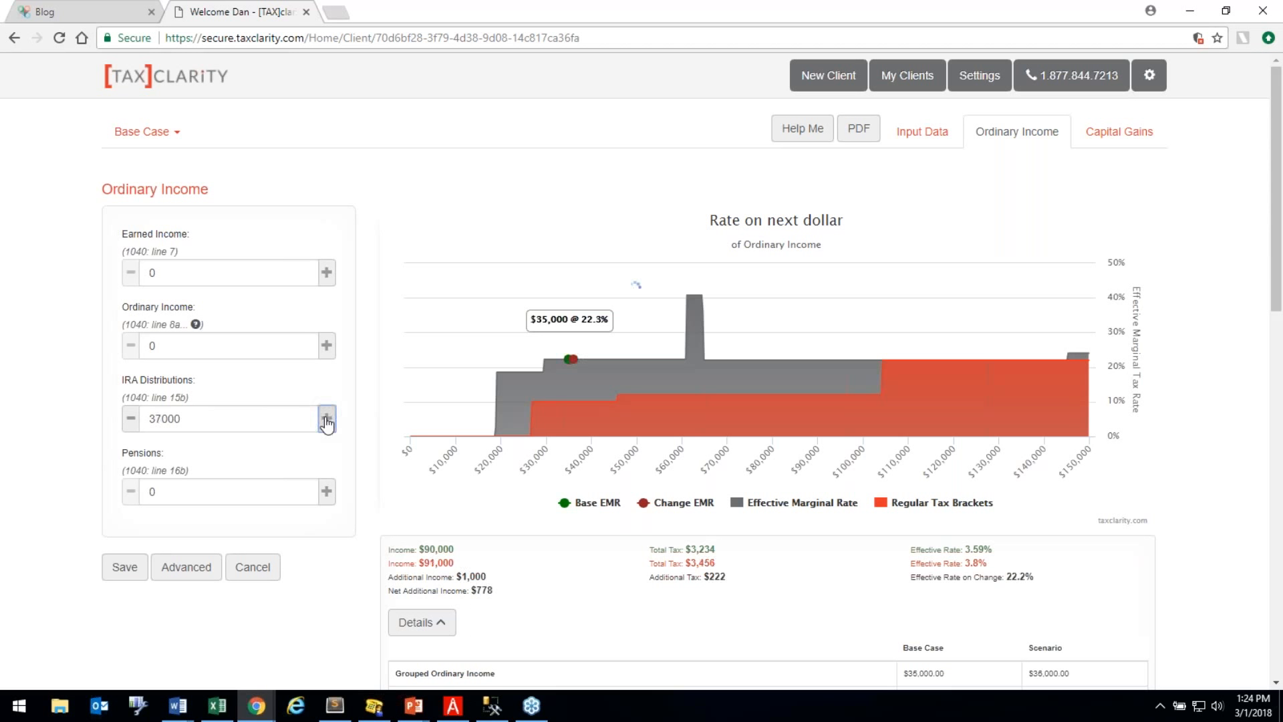
click(327, 420)
click(326, 419)
click(327, 419)
click(327, 420)
click(327, 419)
click(326, 419)
click(327, 420)
click(327, 419)
click(327, 419)
click(327, 419)
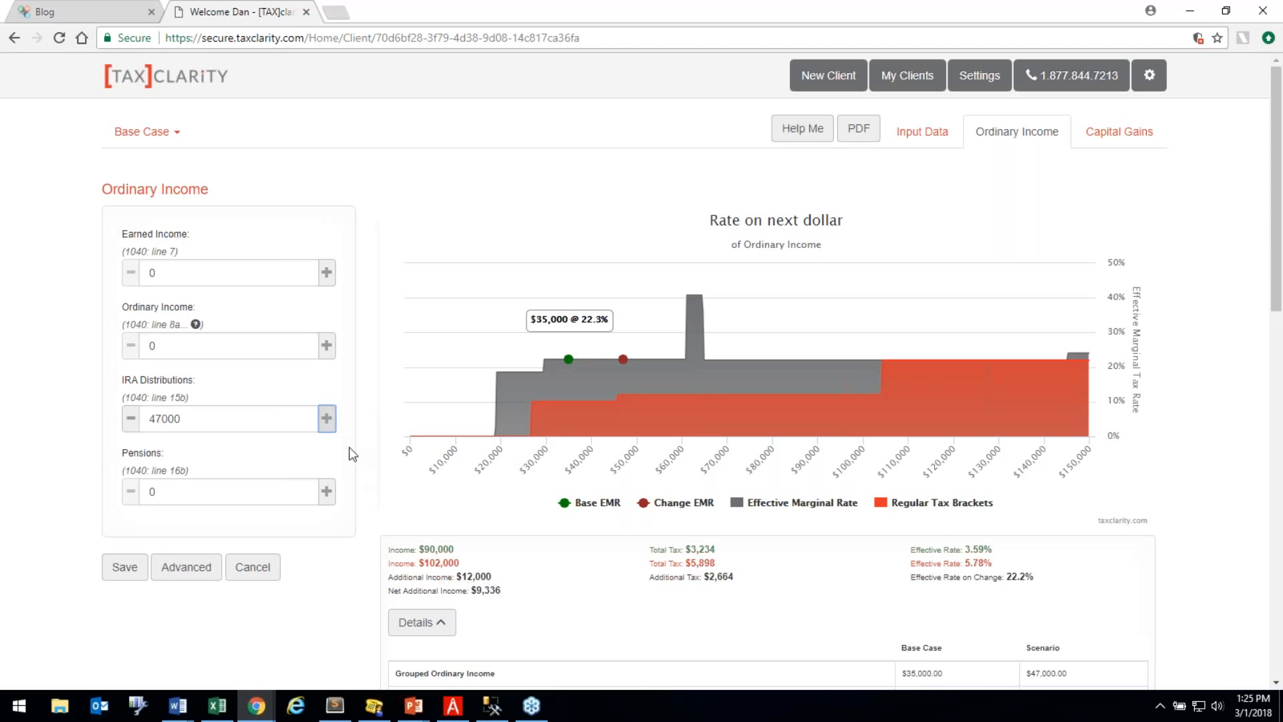
click(327, 421)
click(123, 568)
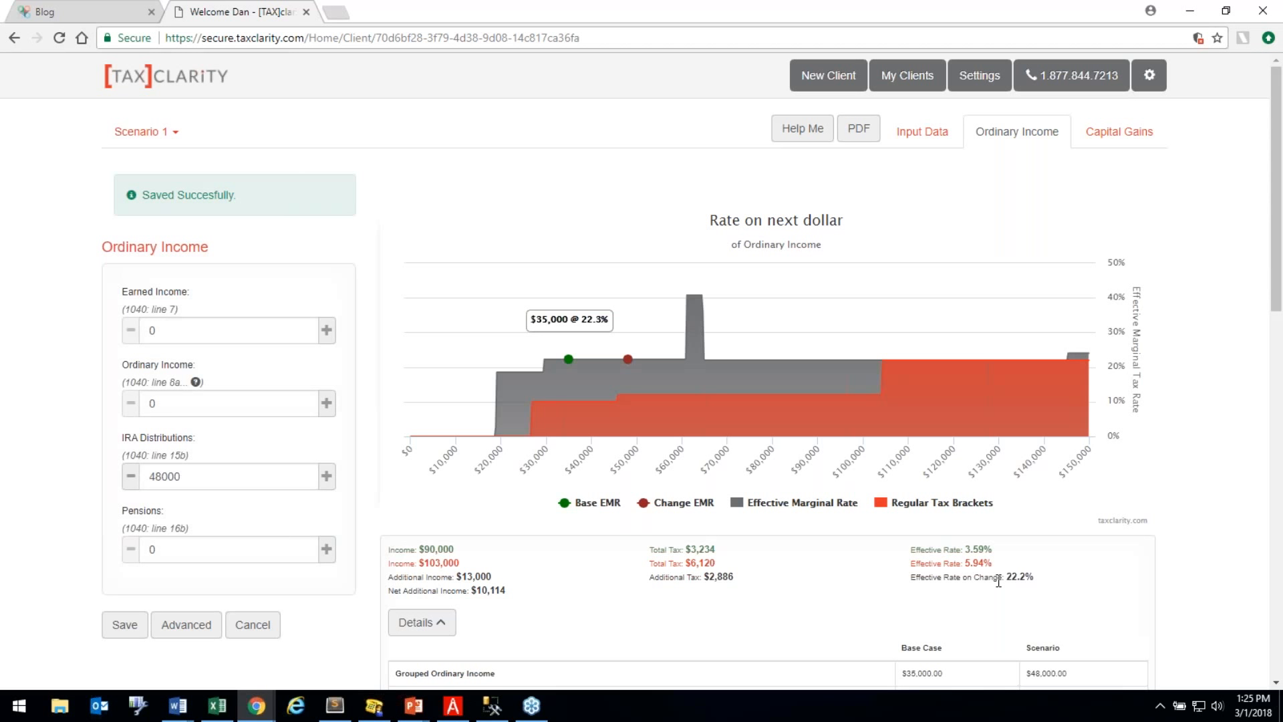
Compare taxable Social Security between the Base Case and the Scenario, and check both marginal rate markers on the chart.
mouse_move(575, 381)
scroll(645, 570, down, 6)
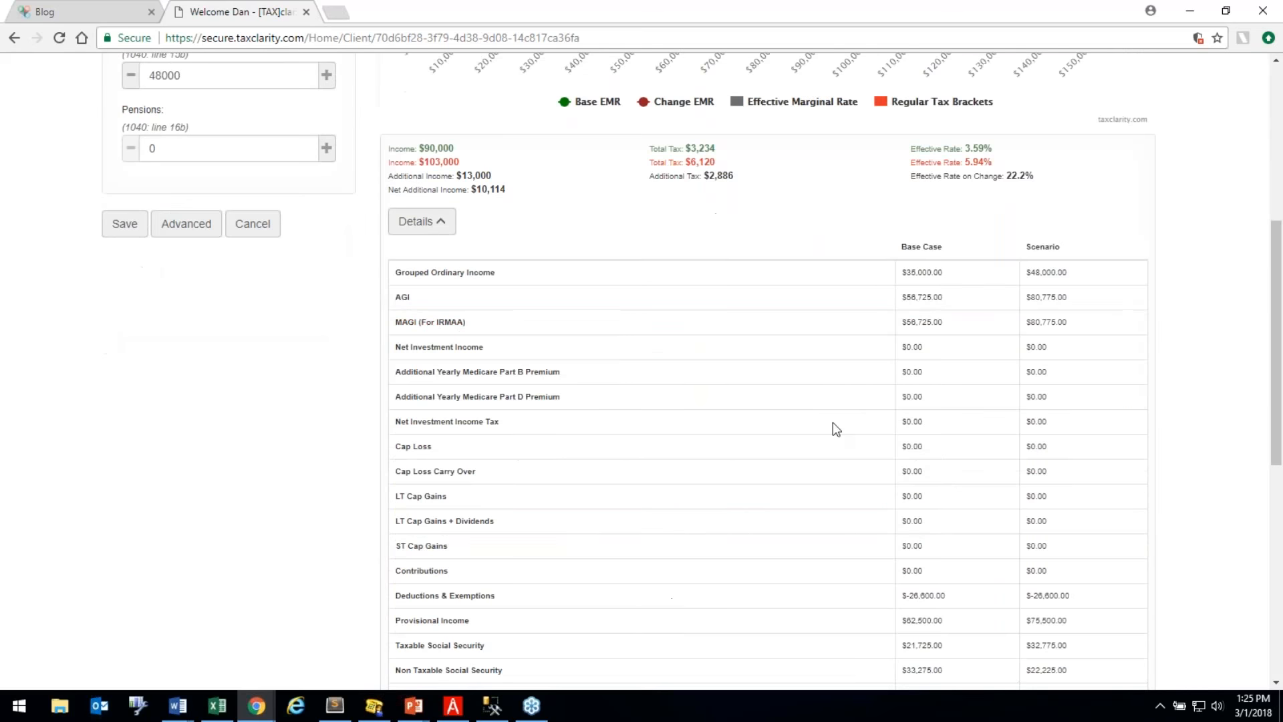
scroll(728, 460, down, 2)
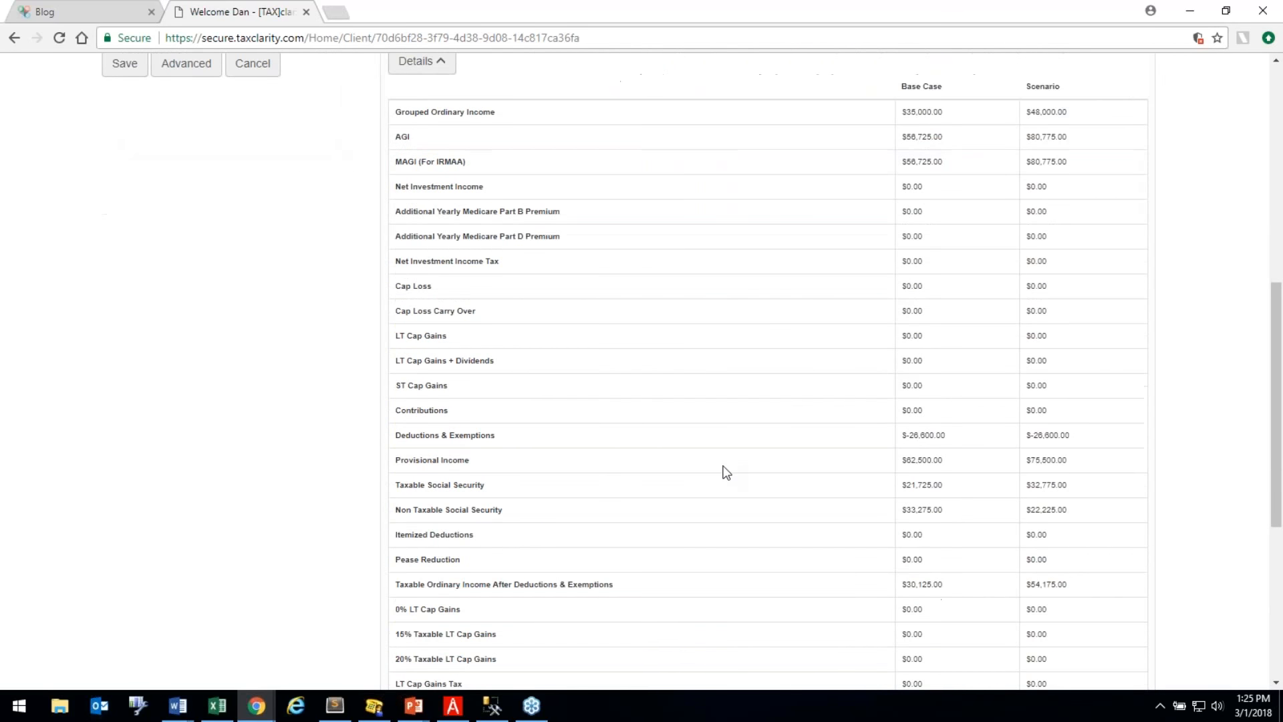
scroll(668, 439, down, 1)
drag(395, 404, 459, 405)
drag(906, 404, 1036, 405)
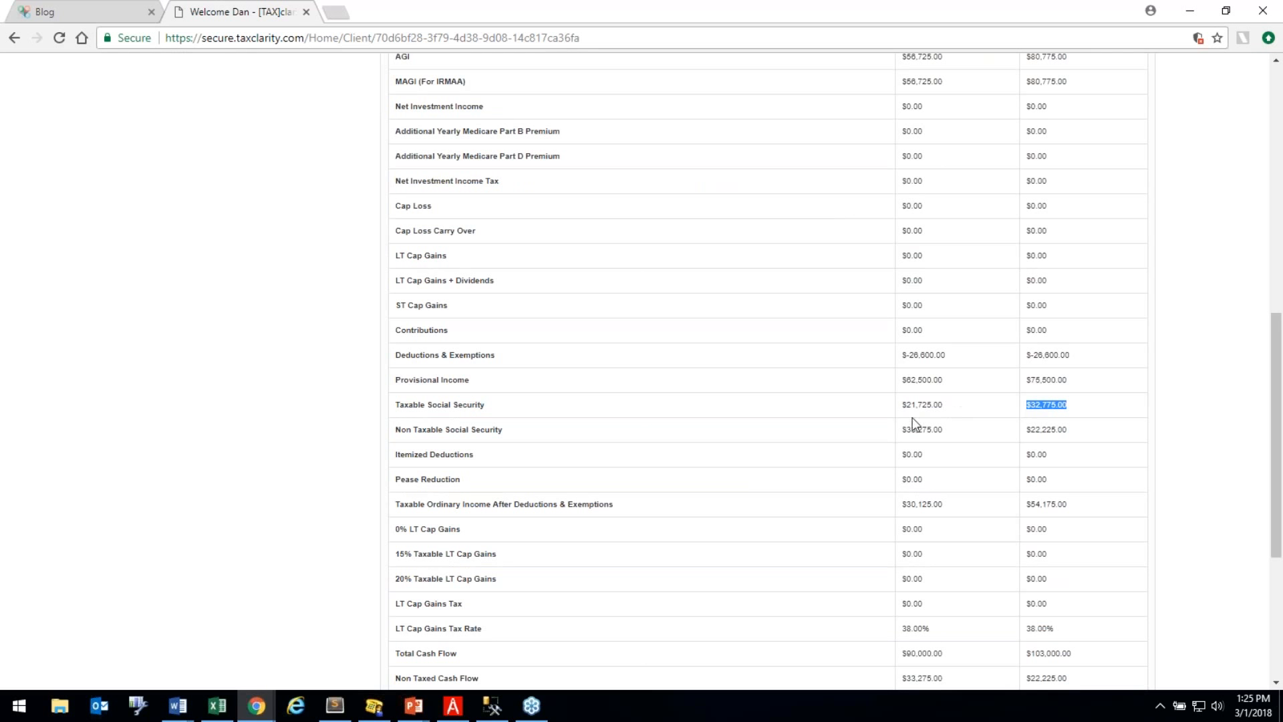
scroll(688, 404, up, 8)
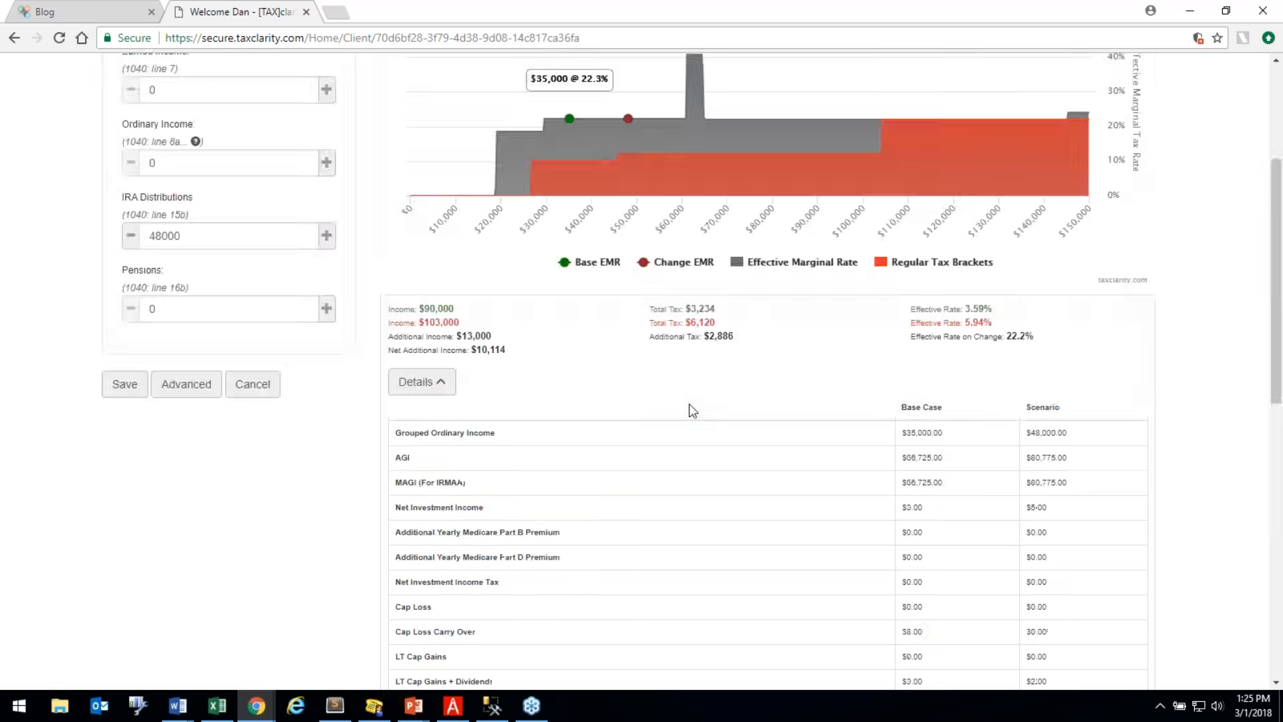
scroll(691, 404, up, 1)
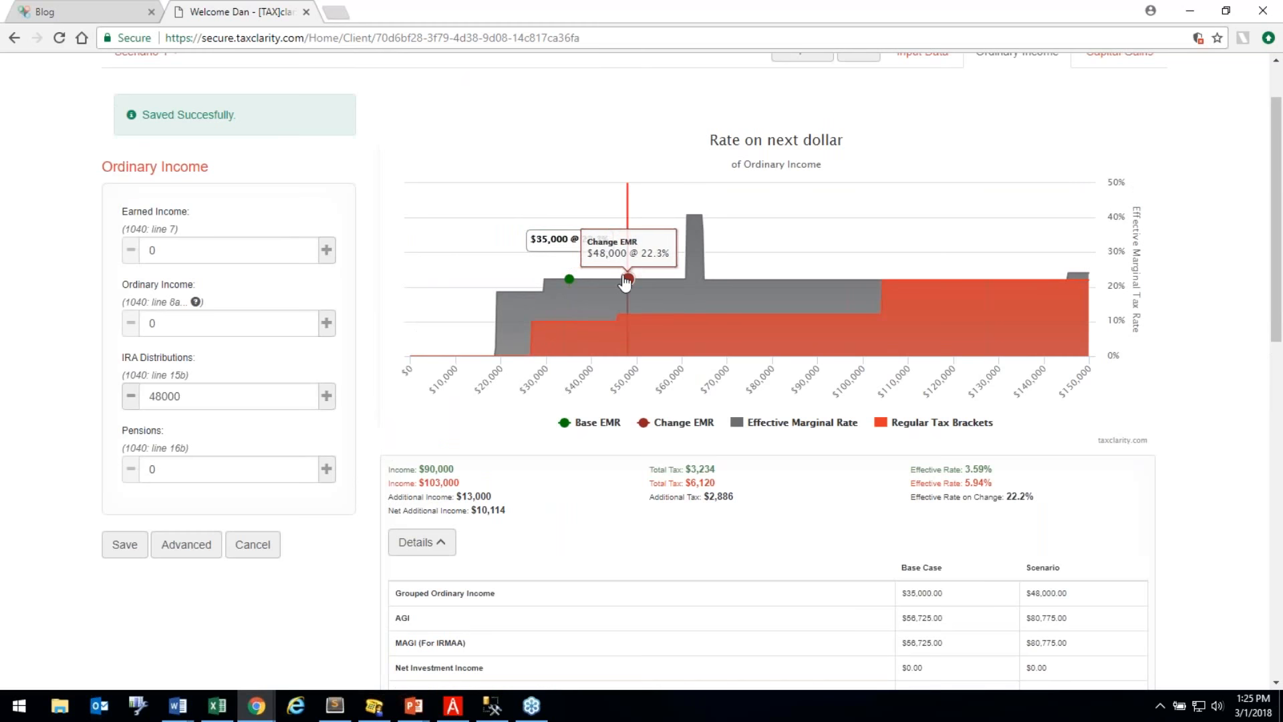
mouse_move(566, 278)
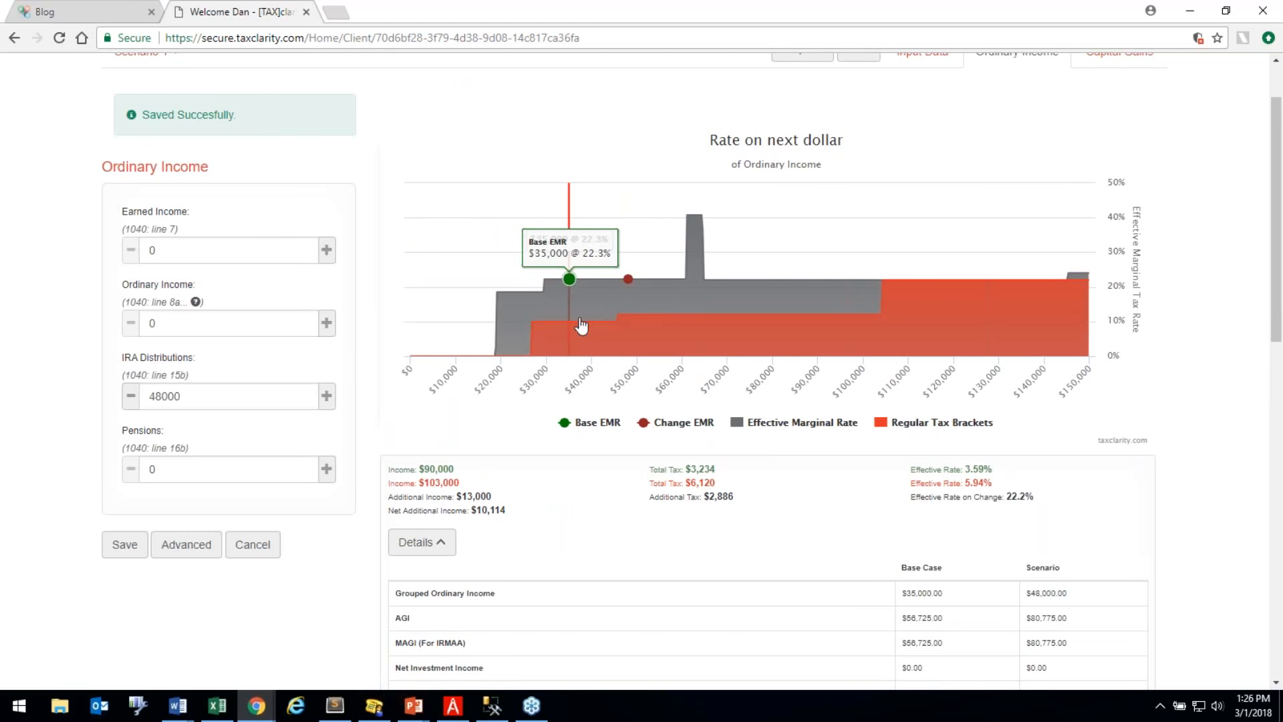
scroll(586, 402, up, 1)
scroll(586, 410, up, 2)
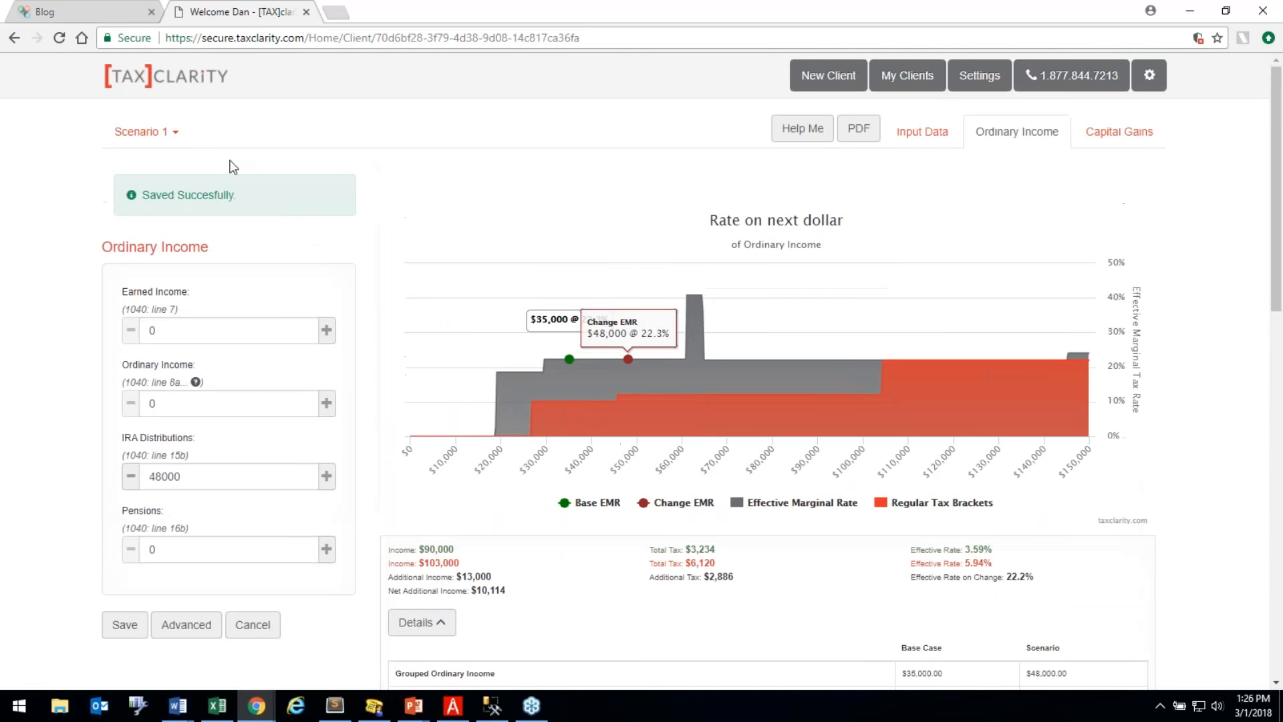
Switch from Scenario 1 to the Base Case and open the client's input data.
click(172, 132)
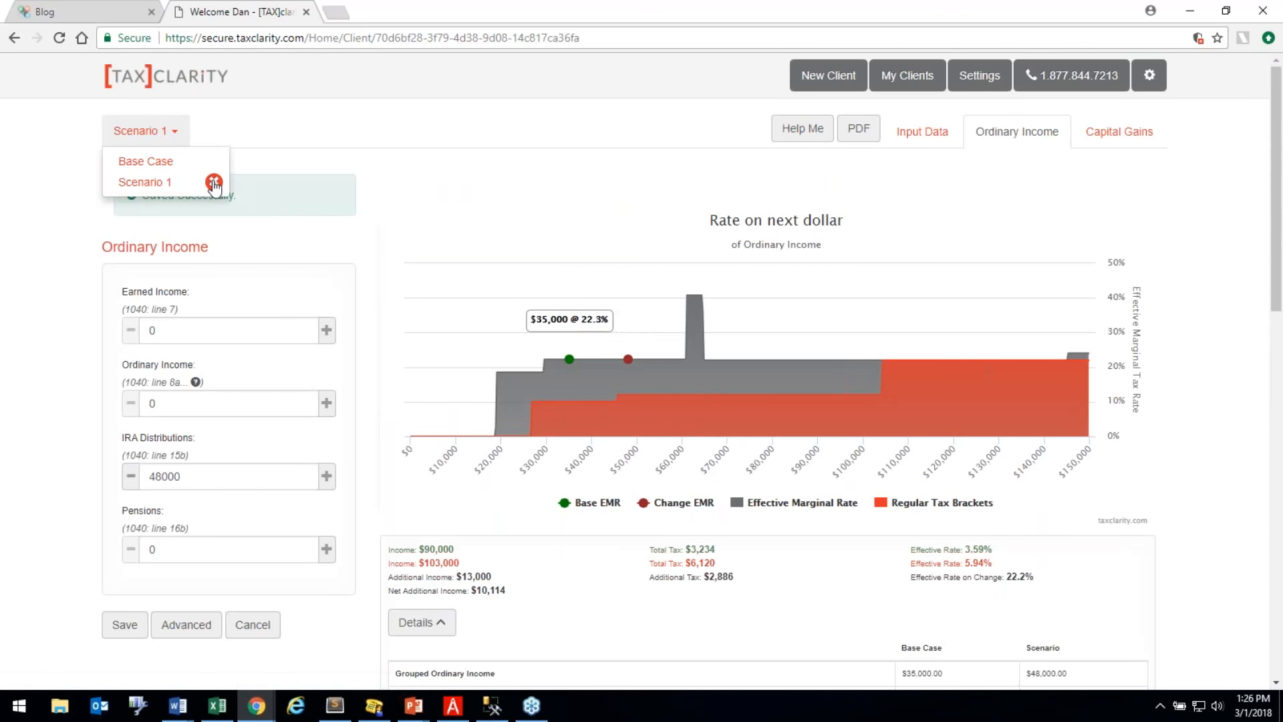
click(145, 161)
click(924, 132)
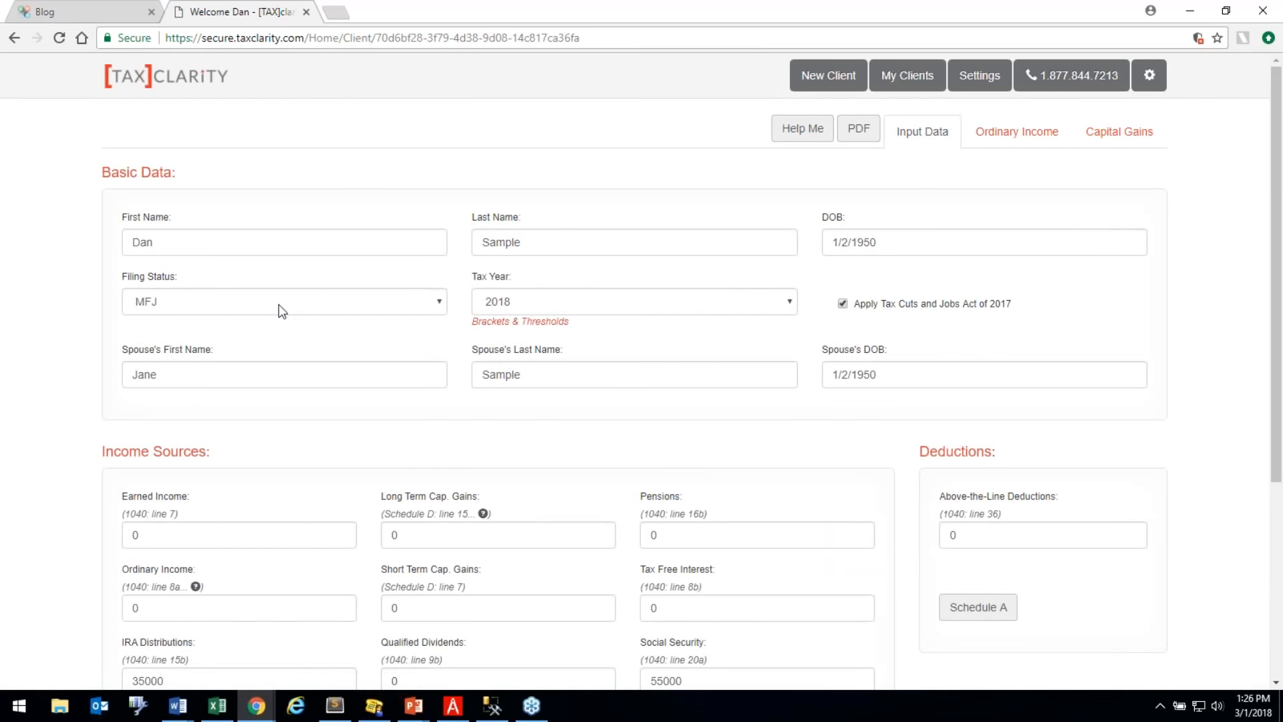
Set the long-term capital gains to 15000 and update the scenarios.
scroll(268, 347, down, 4)
click(468, 294)
text(15000)
click(113, 441)
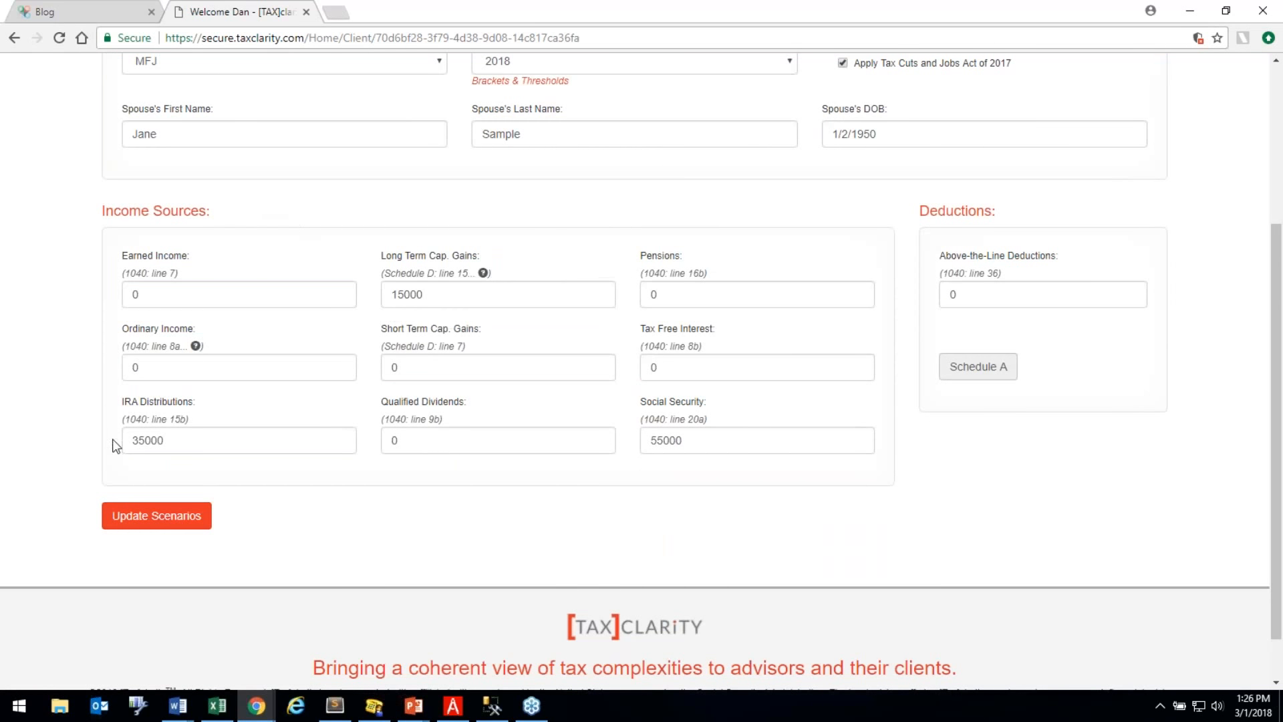
click(167, 516)
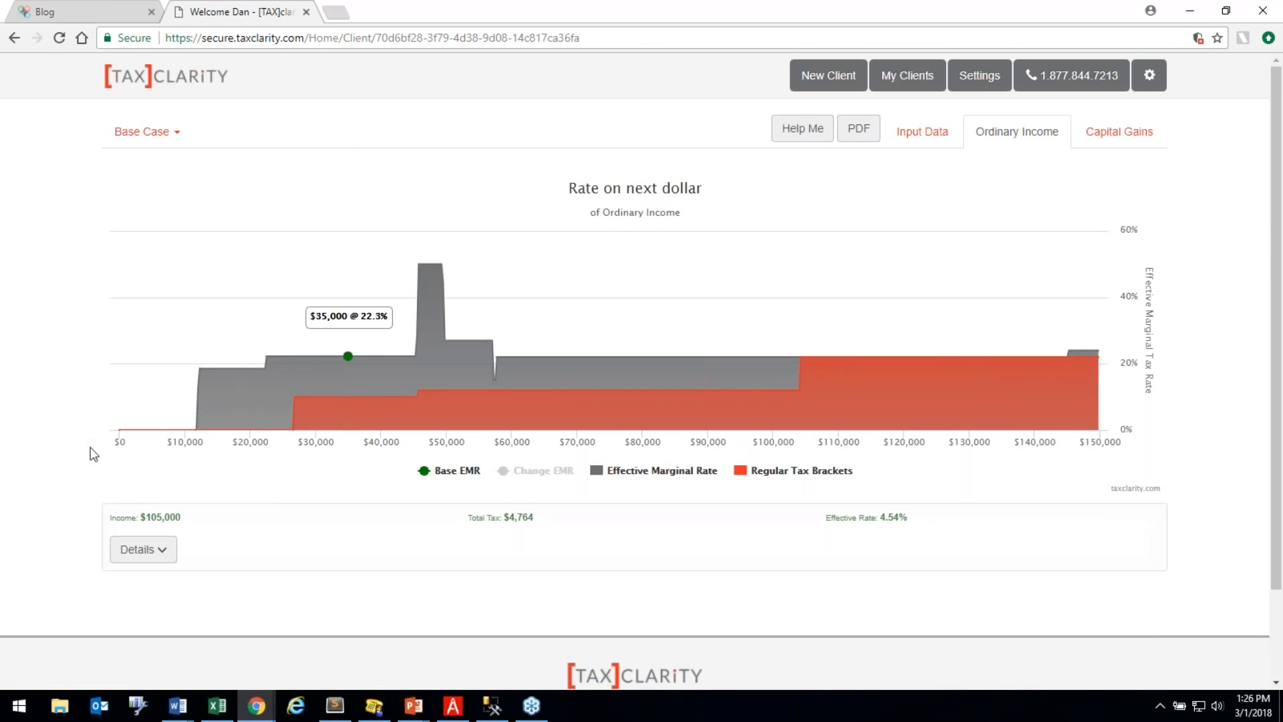
Open the adjustable ordinary income analysis, raise the IRA distributions to 36000 and save the change as a new scenario.
mouse_move(439, 267)
mouse_move(353, 368)
click(443, 411)
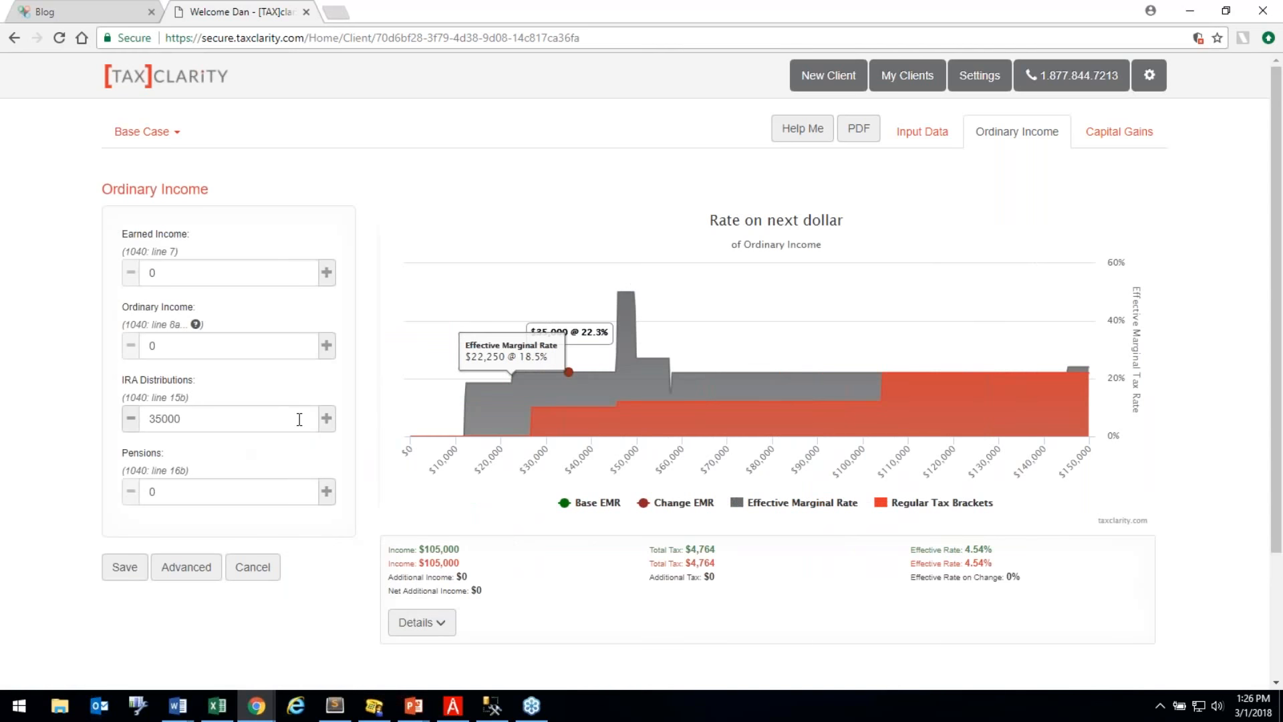
click(327, 418)
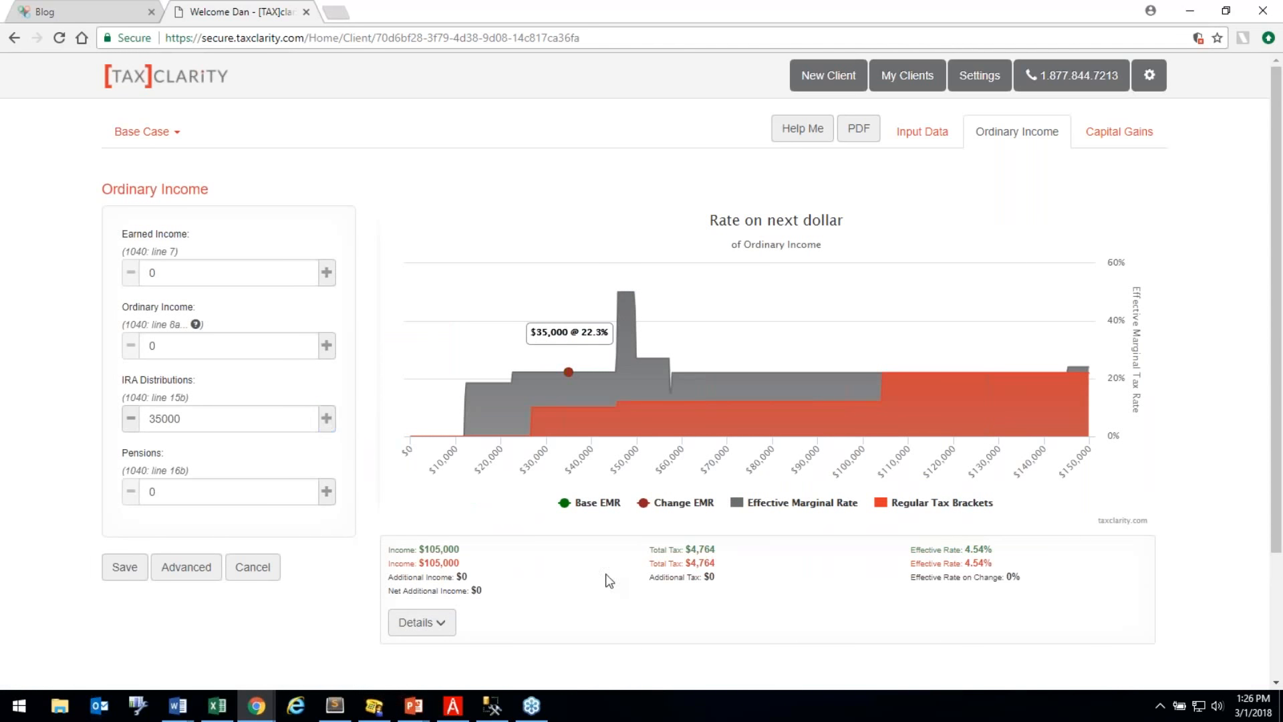
click(327, 418)
click(118, 572)
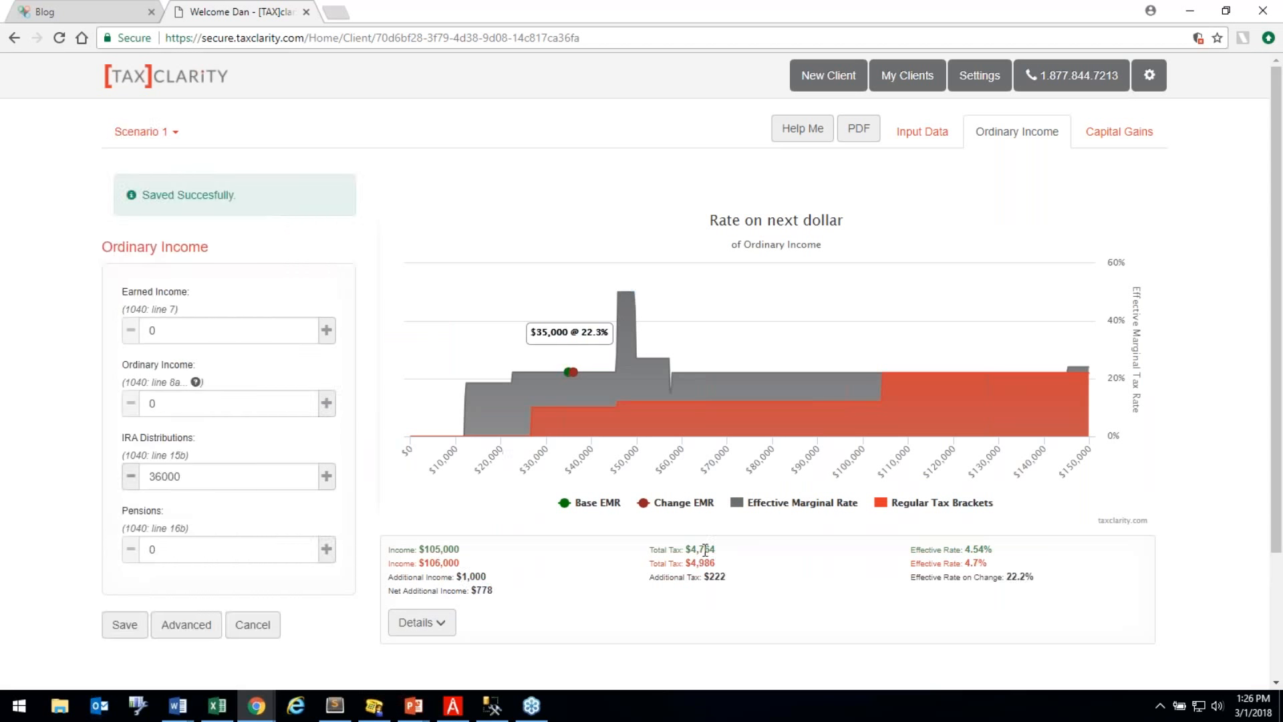
Expand the tax details and compare taxable Social Security between the Base Case and the Scenario.
scroll(739, 493, down, 1)
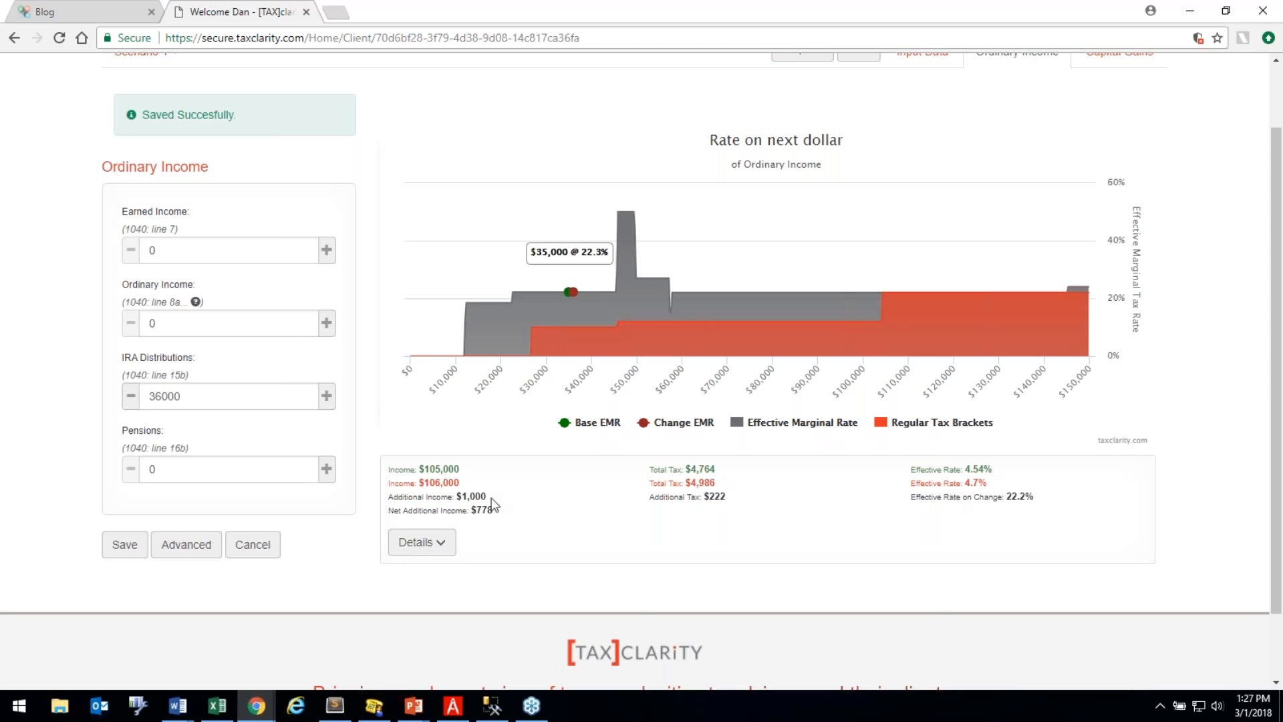
click(443, 543)
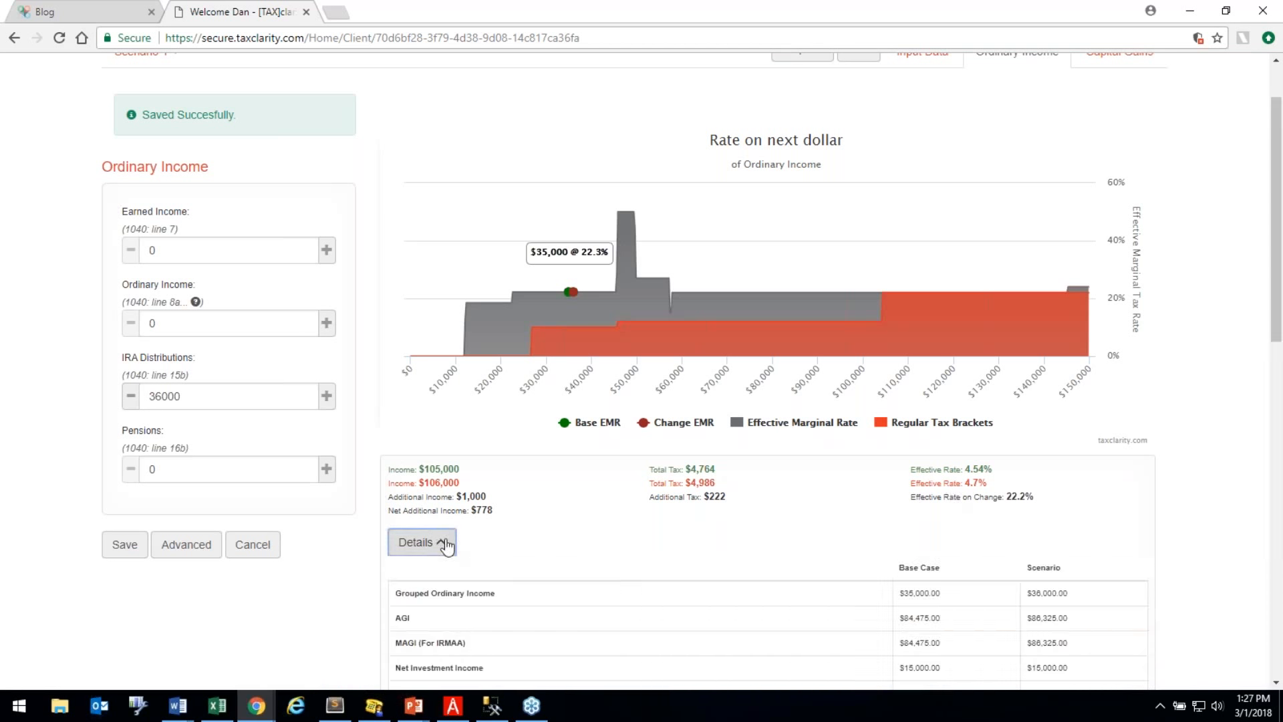
scroll(560, 520, down, 8)
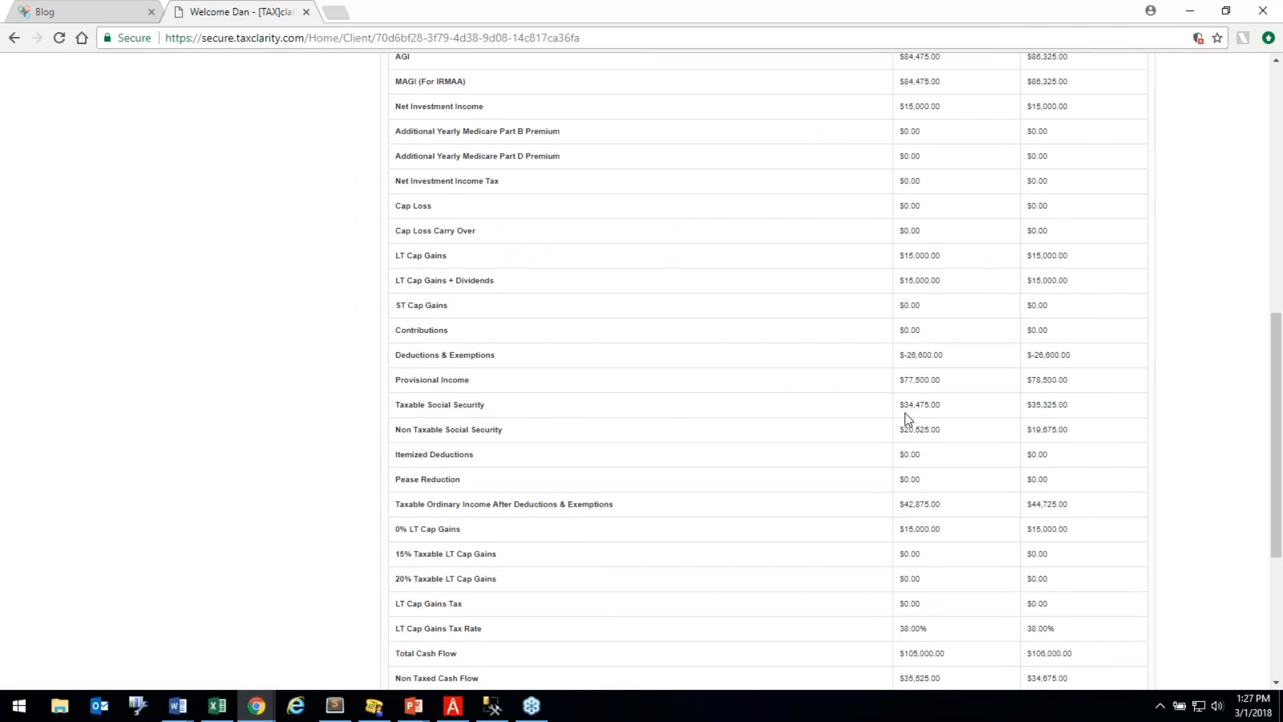
triple_click(1073, 413)
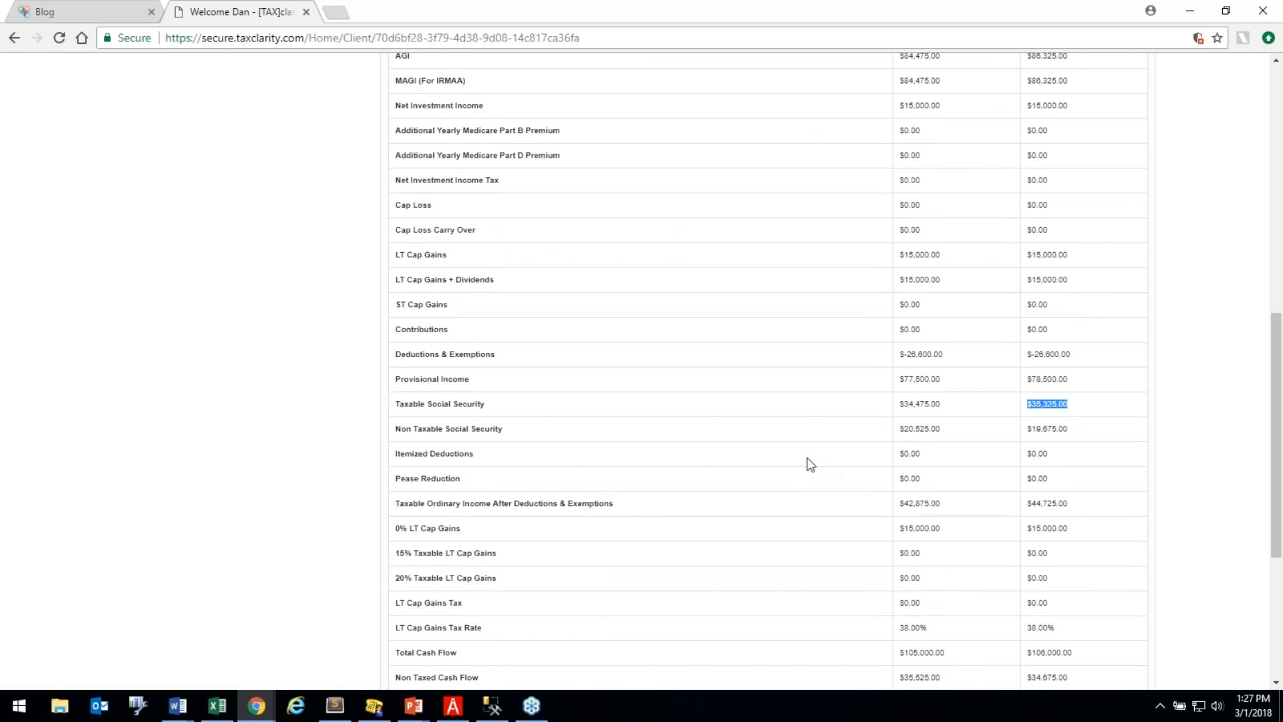
scroll(811, 464, down, 3)
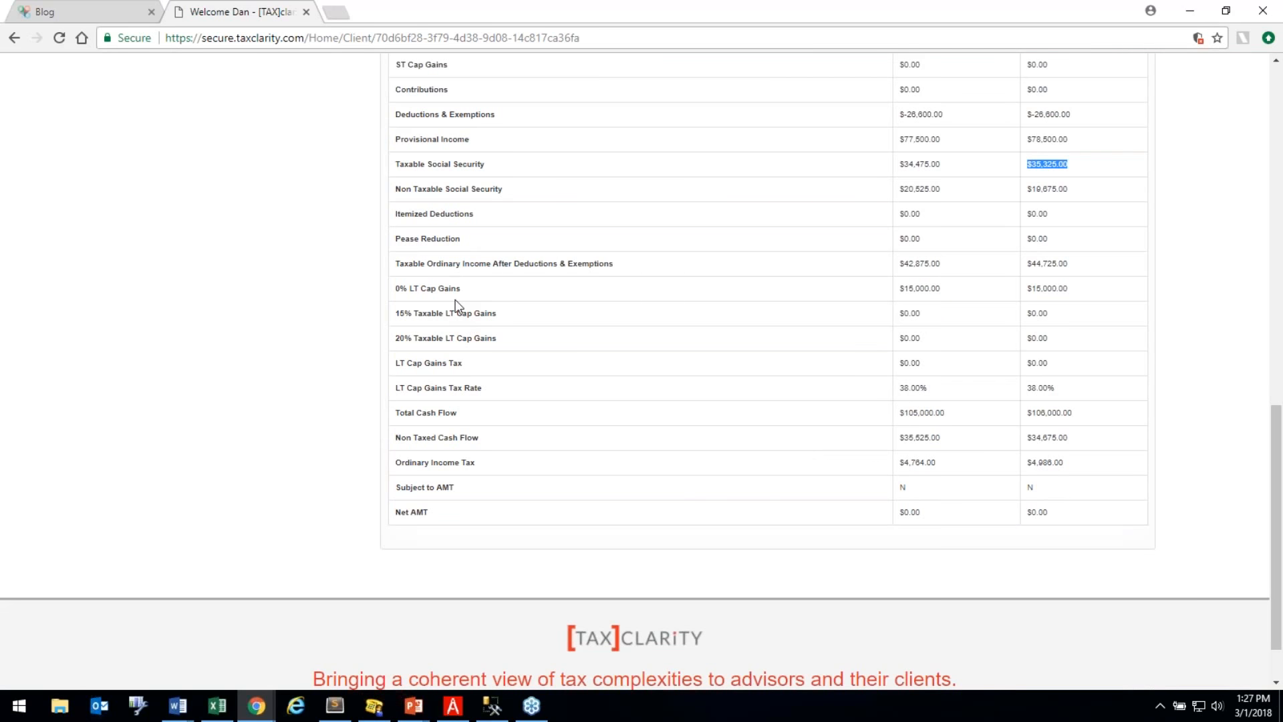
scroll(592, 407, up, 10)
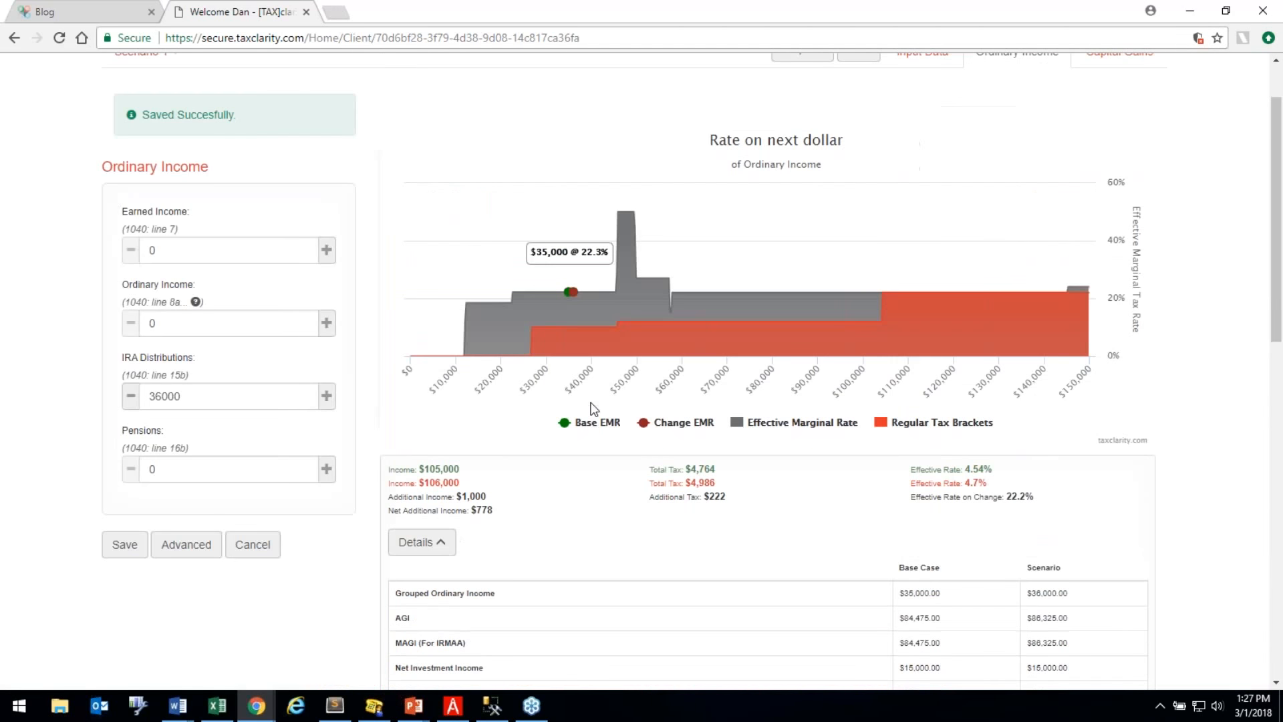
scroll(592, 407, up, 2)
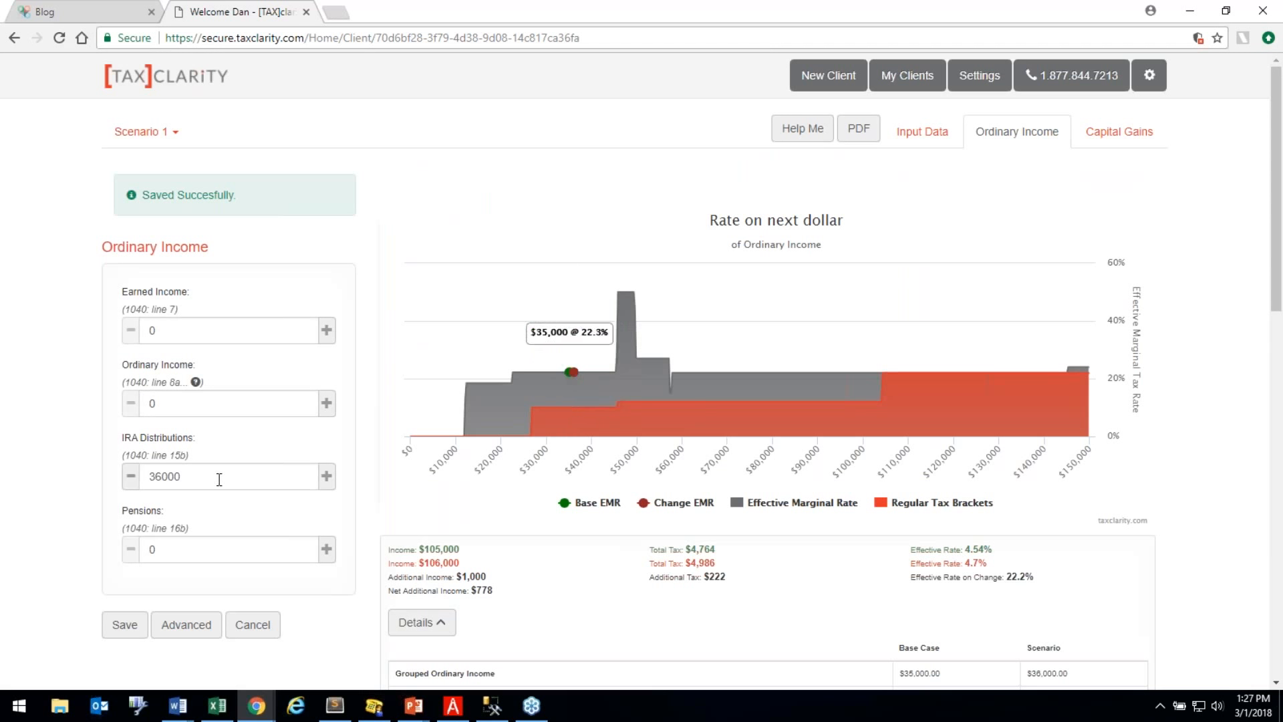
Raise the IRA distributions to 45000, check the effective marginal rate at the chart's spike, and save the scenario.
click(327, 476)
click(326, 476)
click(327, 476)
click(327, 476)
click(326, 476)
click(327, 476)
click(327, 476)
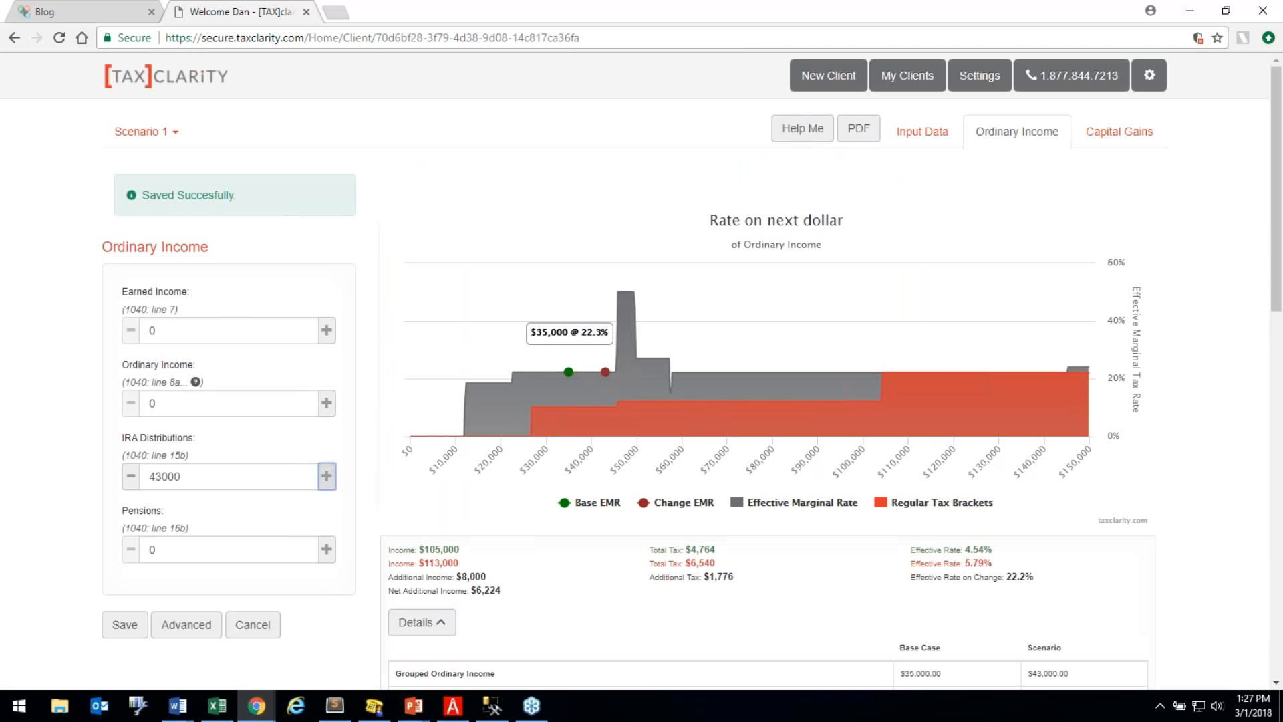
click(326, 476)
click(327, 476)
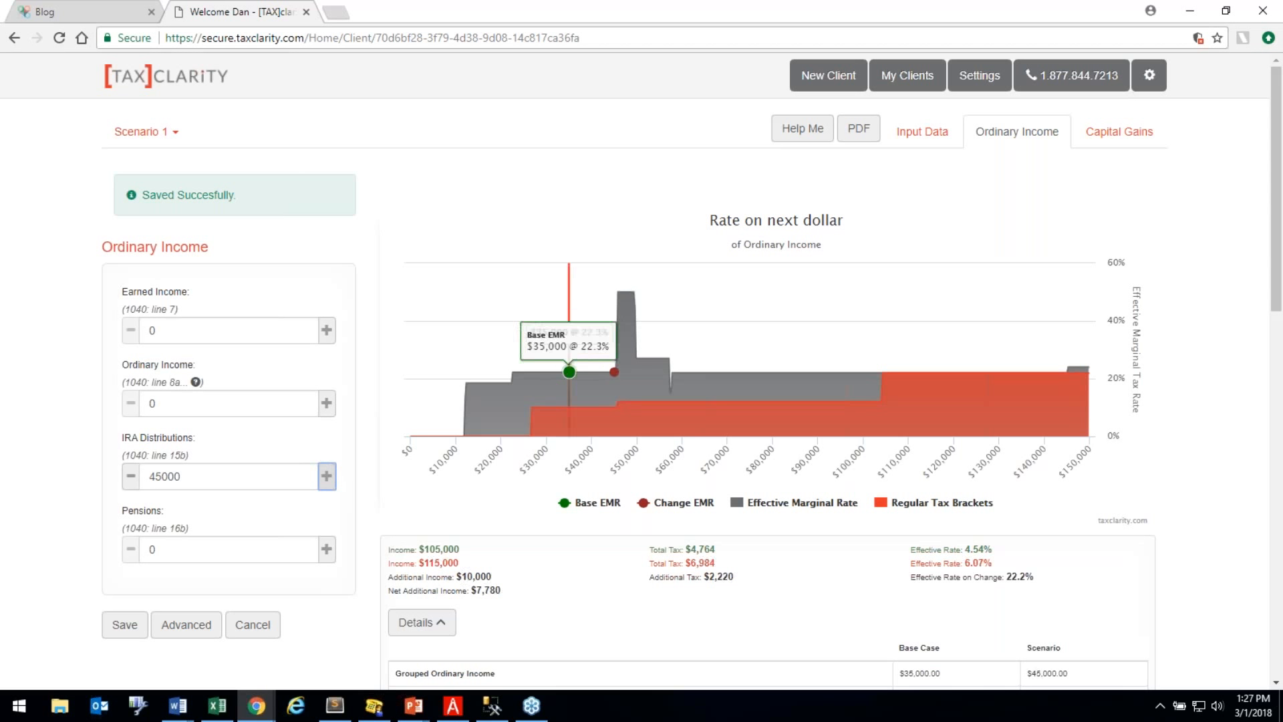
mouse_move(624, 300)
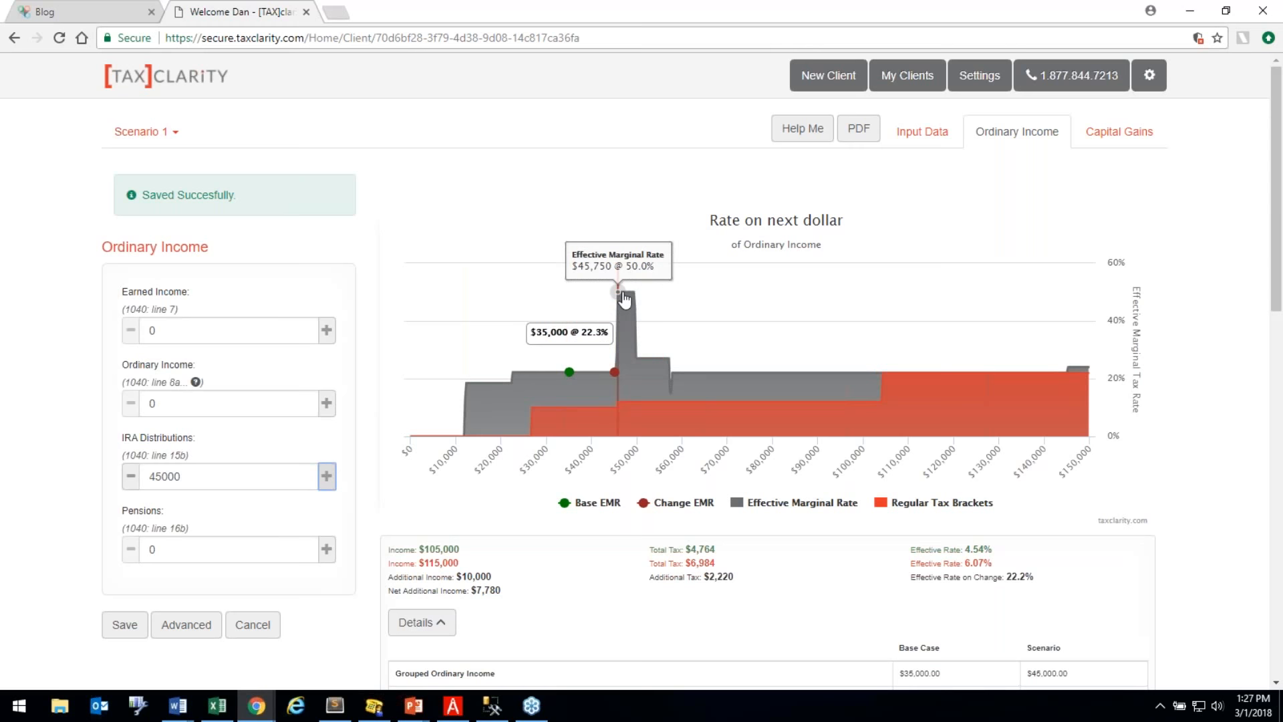
click(121, 627)
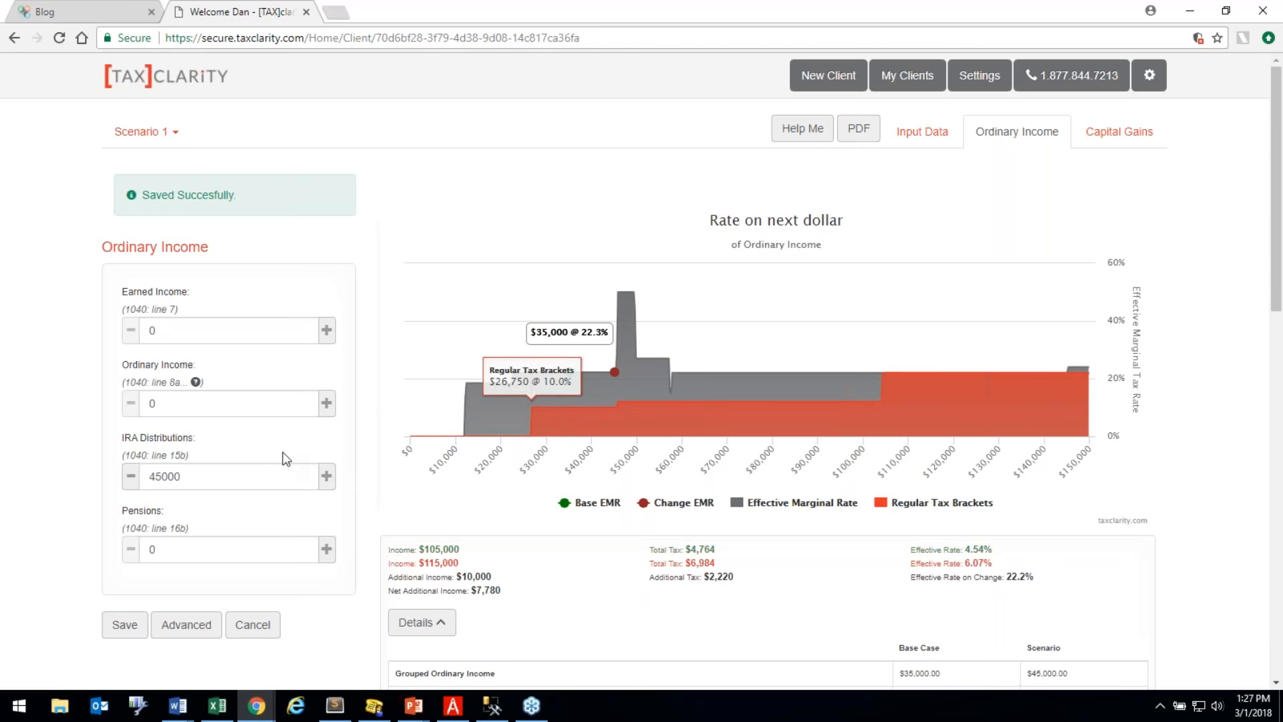
Save the scenario with IRA distributions of 46000, and raise the distributions further to 47000.
click(327, 476)
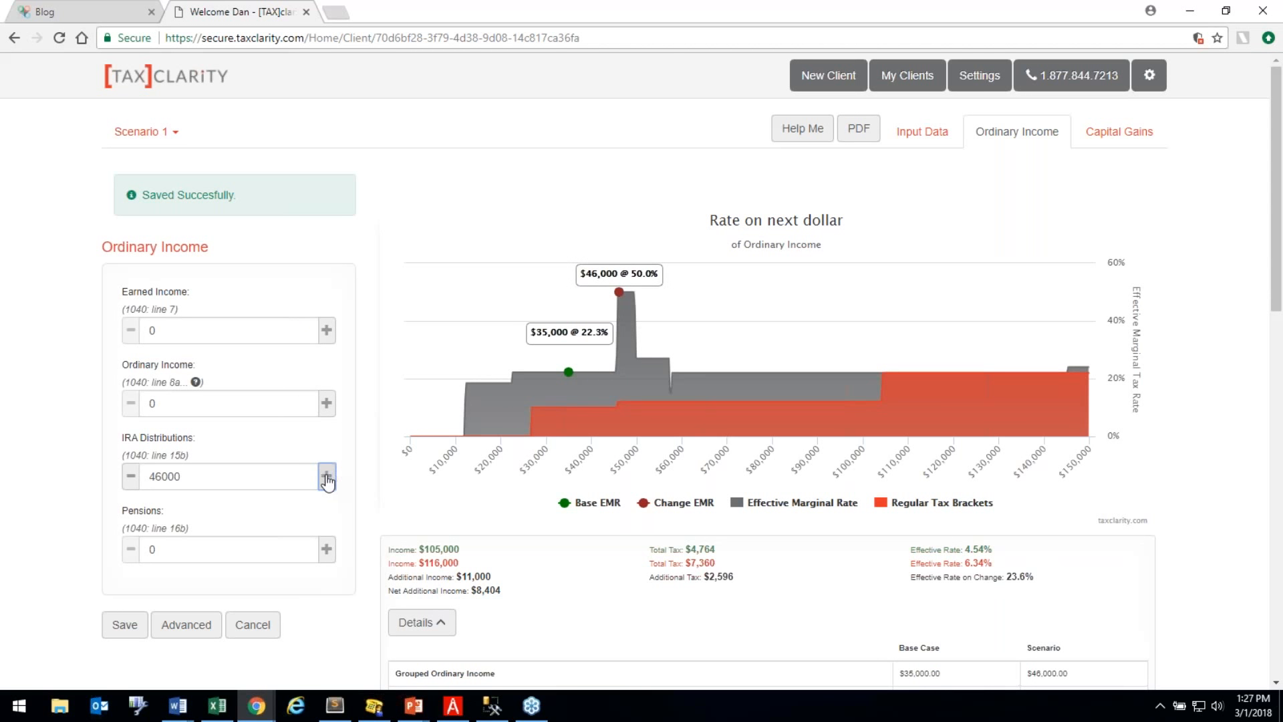
click(125, 624)
click(327, 476)
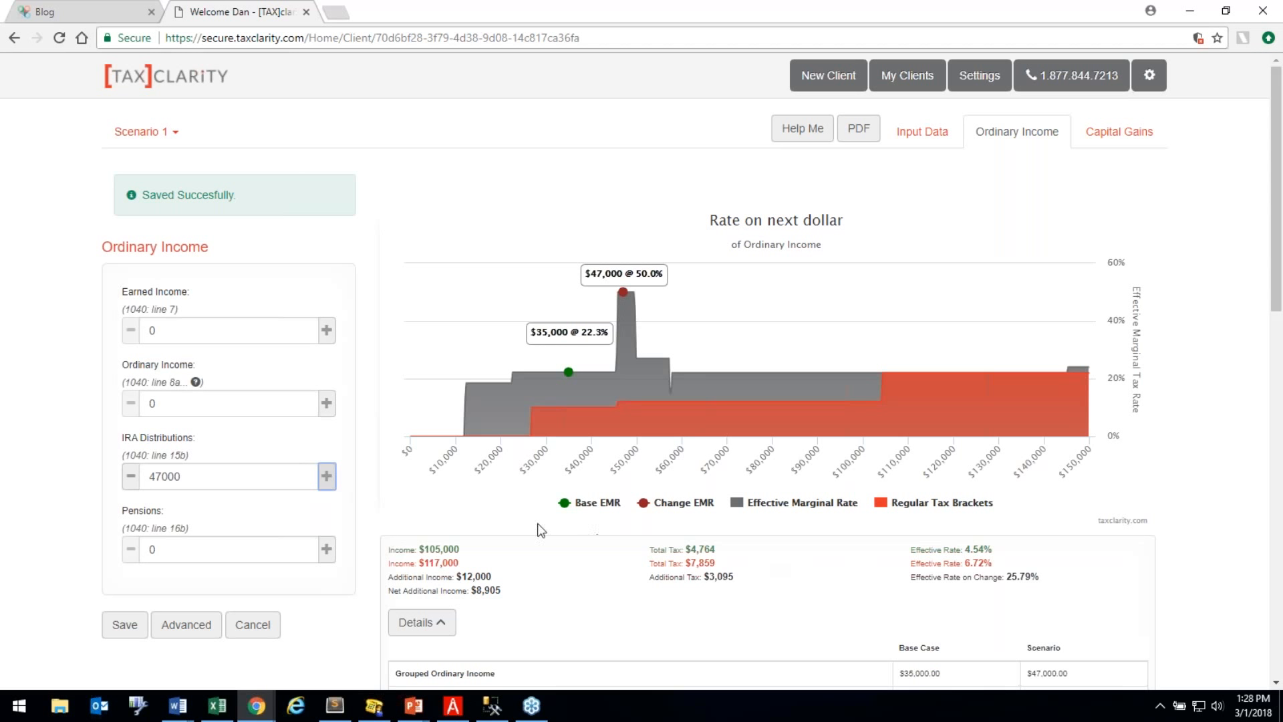
Compare the Base Case and Scenario amounts of taxable Social Security in the details table.
scroll(535, 527, down, 1)
scroll(532, 523, down, 9)
scroll(510, 501, up, 1)
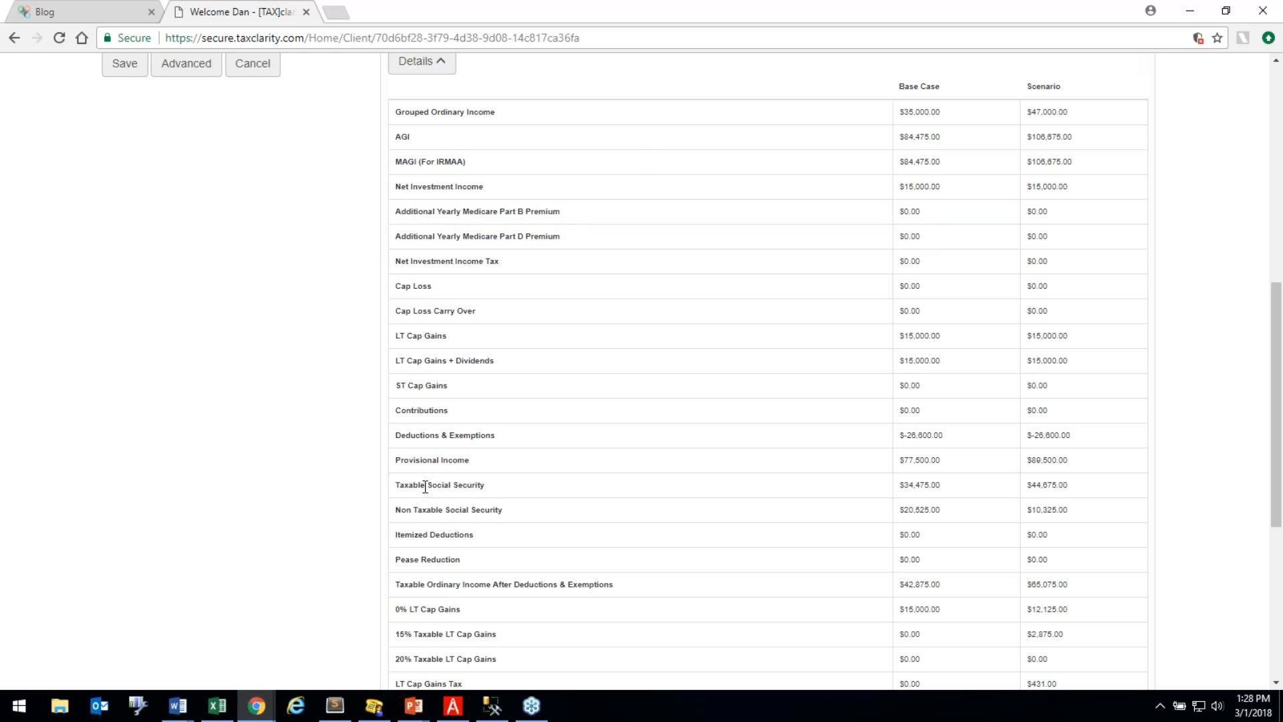
drag(894, 493, 942, 499)
drag(1025, 488, 1075, 501)
Compare the 15% taxable long-term capital gains between the Base Case and the Scenario.
scroll(731, 524, down, 6)
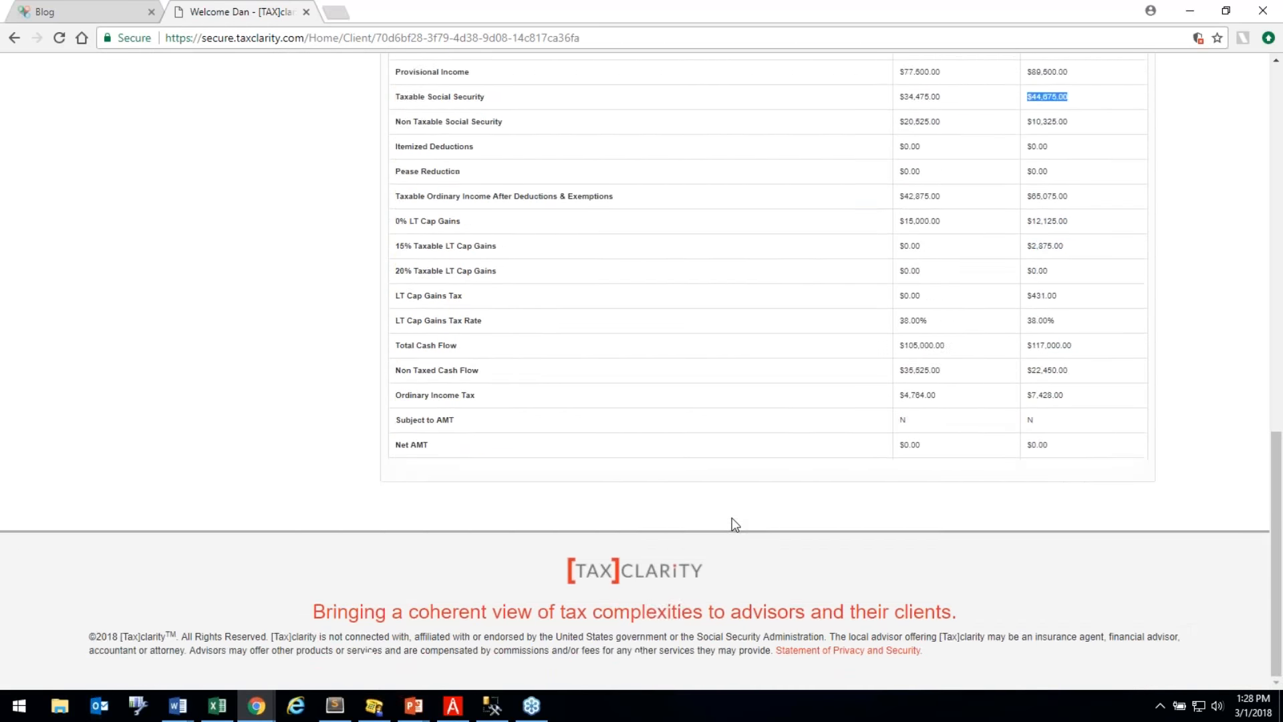
scroll(439, 342, up, 1)
drag(395, 326, 498, 328)
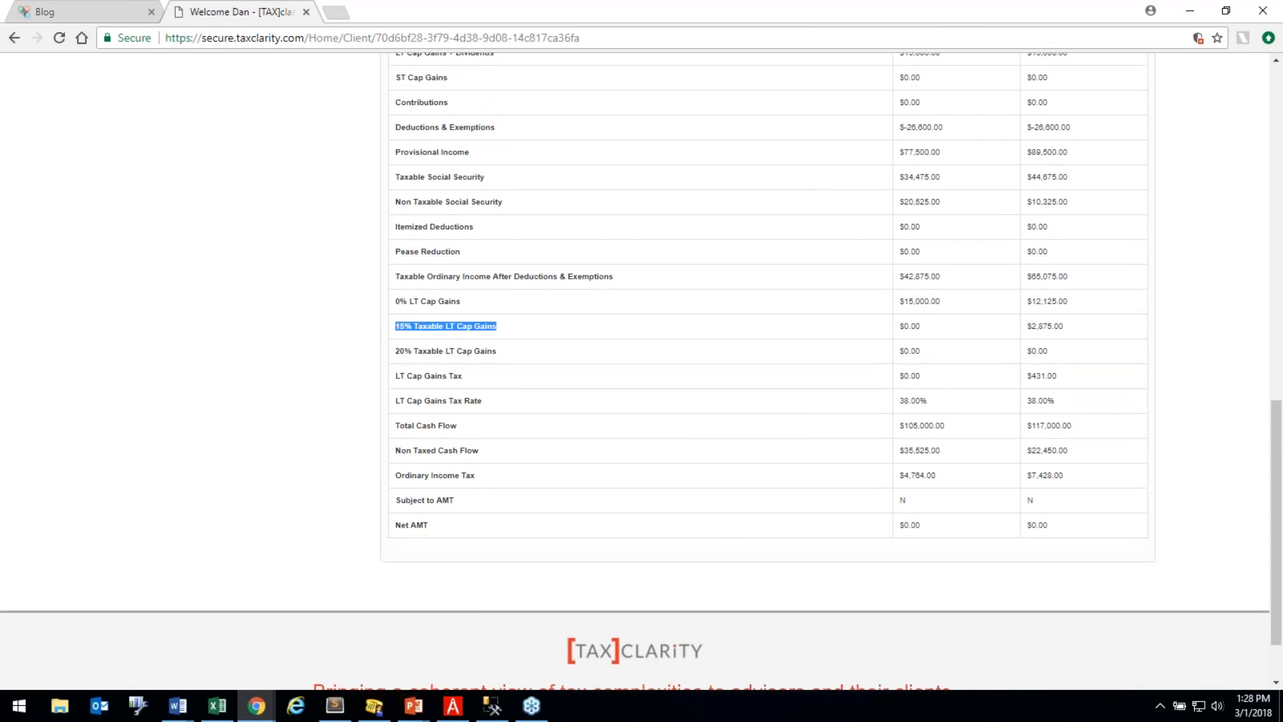
drag(898, 326, 922, 327)
drag(1026, 327, 1074, 335)
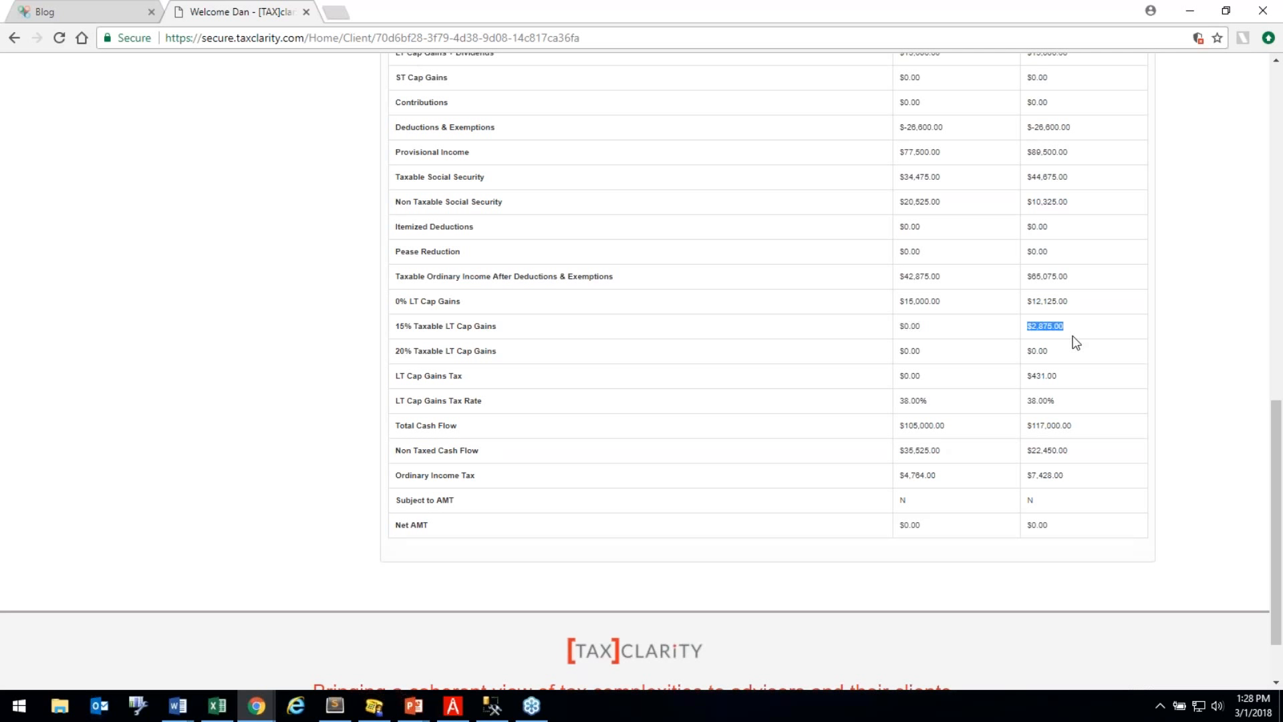
scroll(640, 409, up, 15)
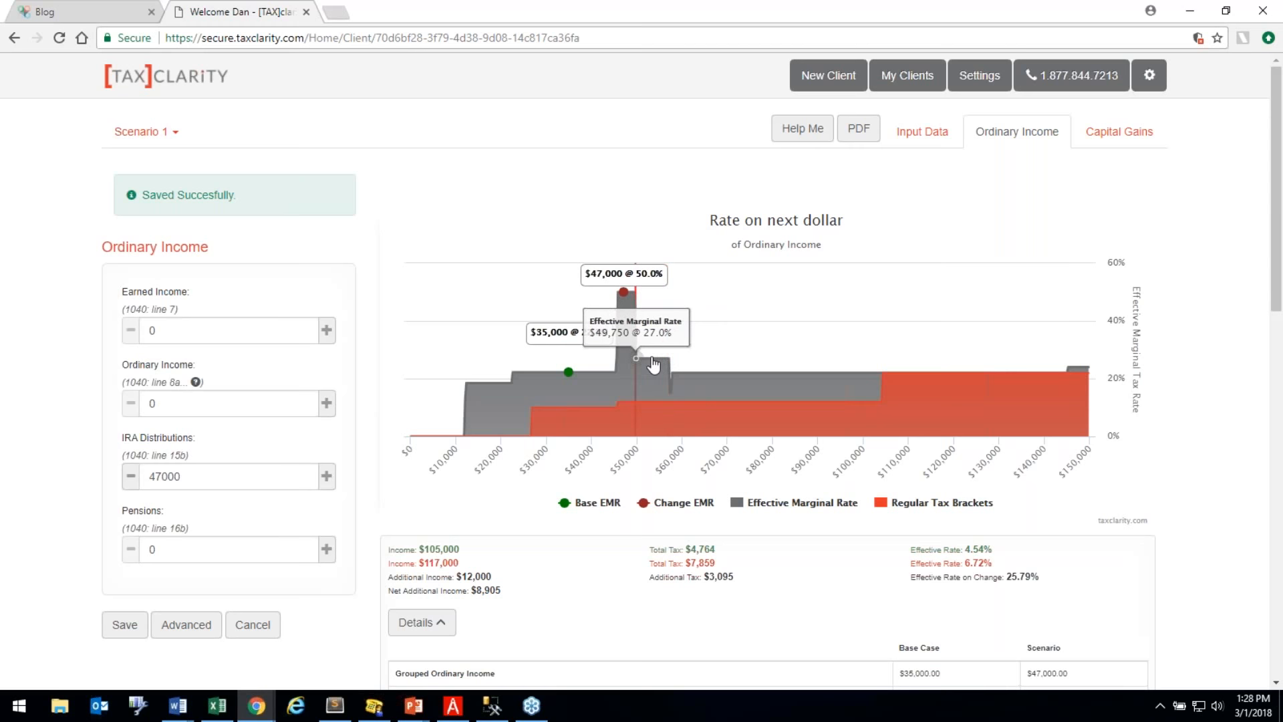
Check both marginal rate markers on the capital gains chart, and look over the details table of the ordinary income analysis.
click(1109, 136)
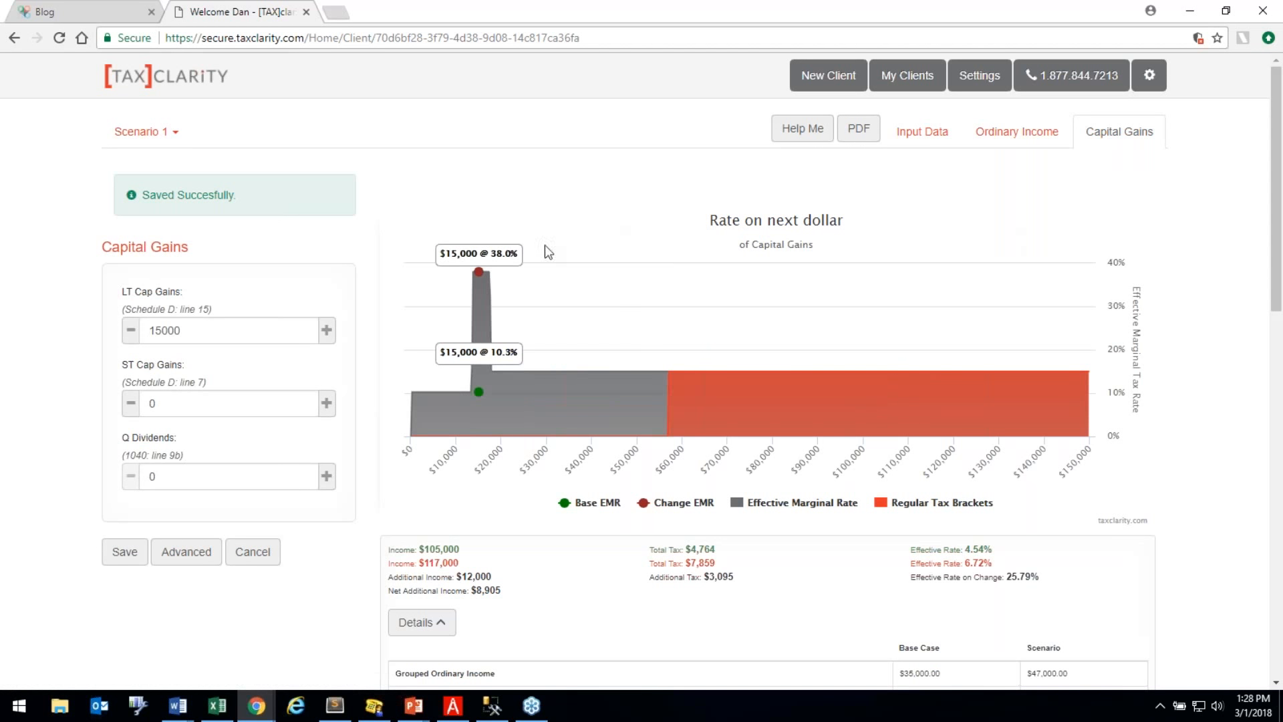
mouse_move(476, 396)
mouse_move(478, 274)
click(1014, 136)
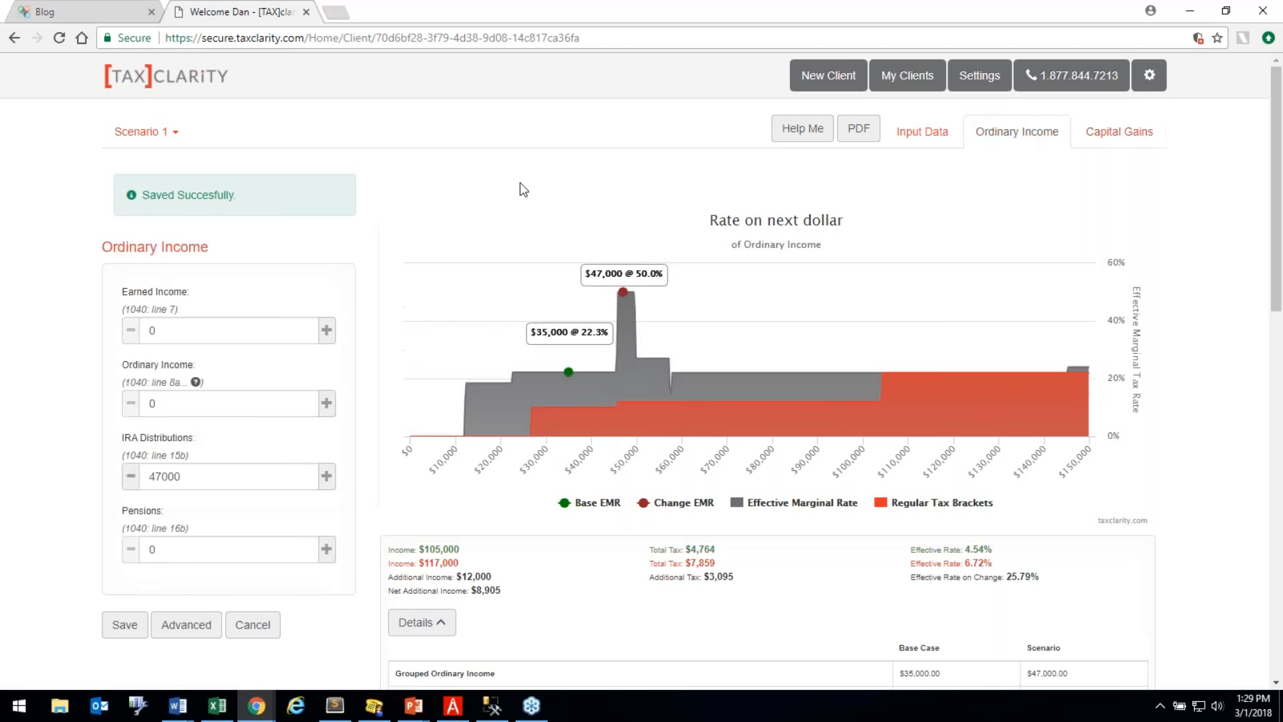
scroll(520, 186, down, 3)
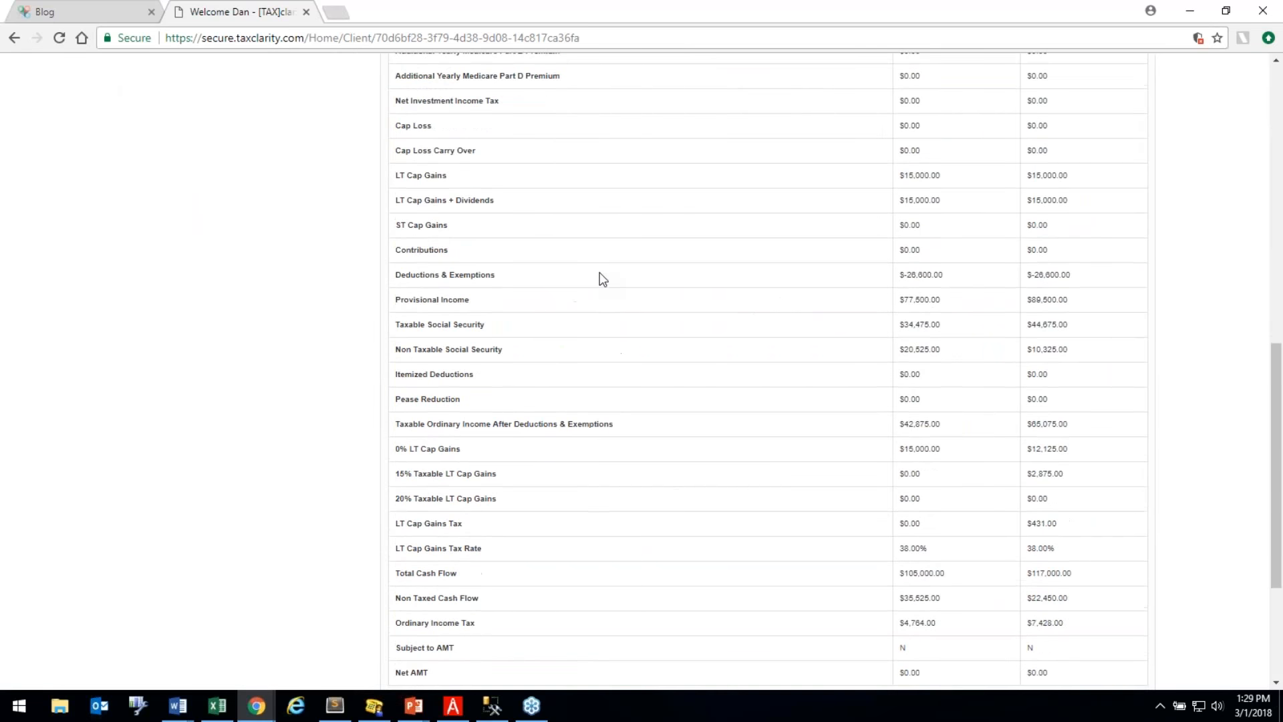
scroll(600, 279, up, 10)
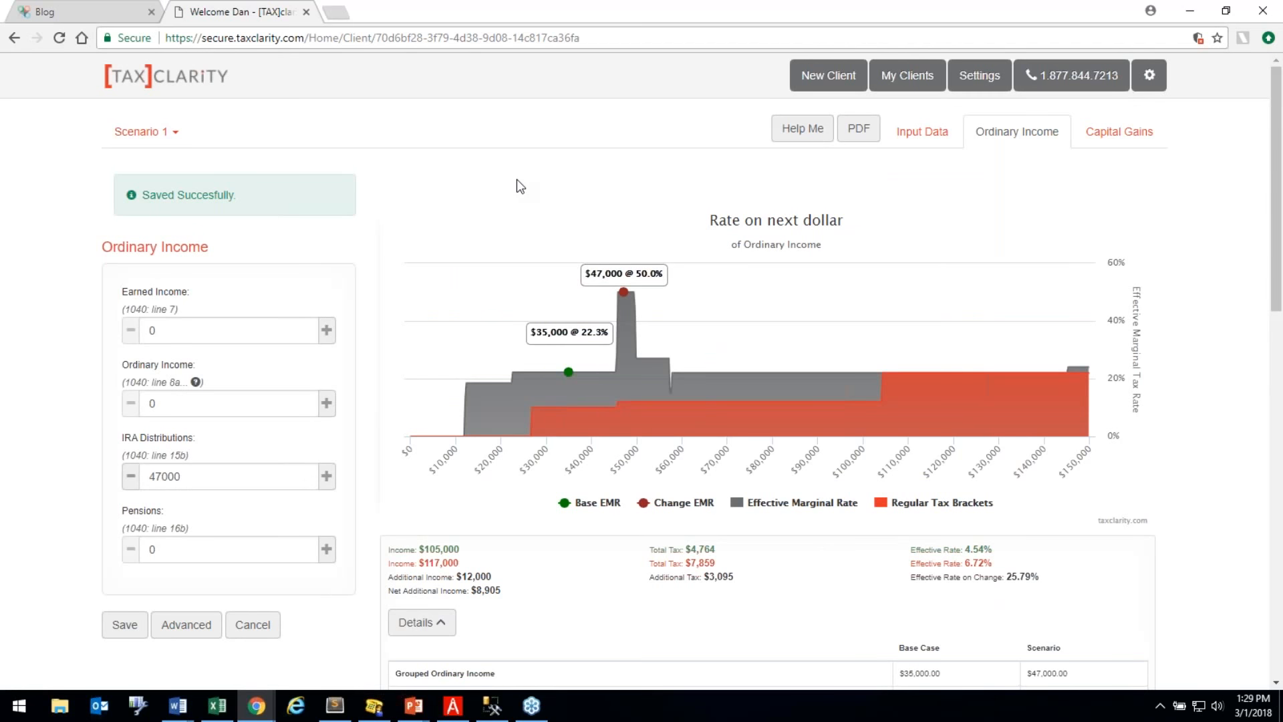
Preview the printed ordinary income report through its custom disclosure, and leave the preview without printing.
right_click(453, 182)
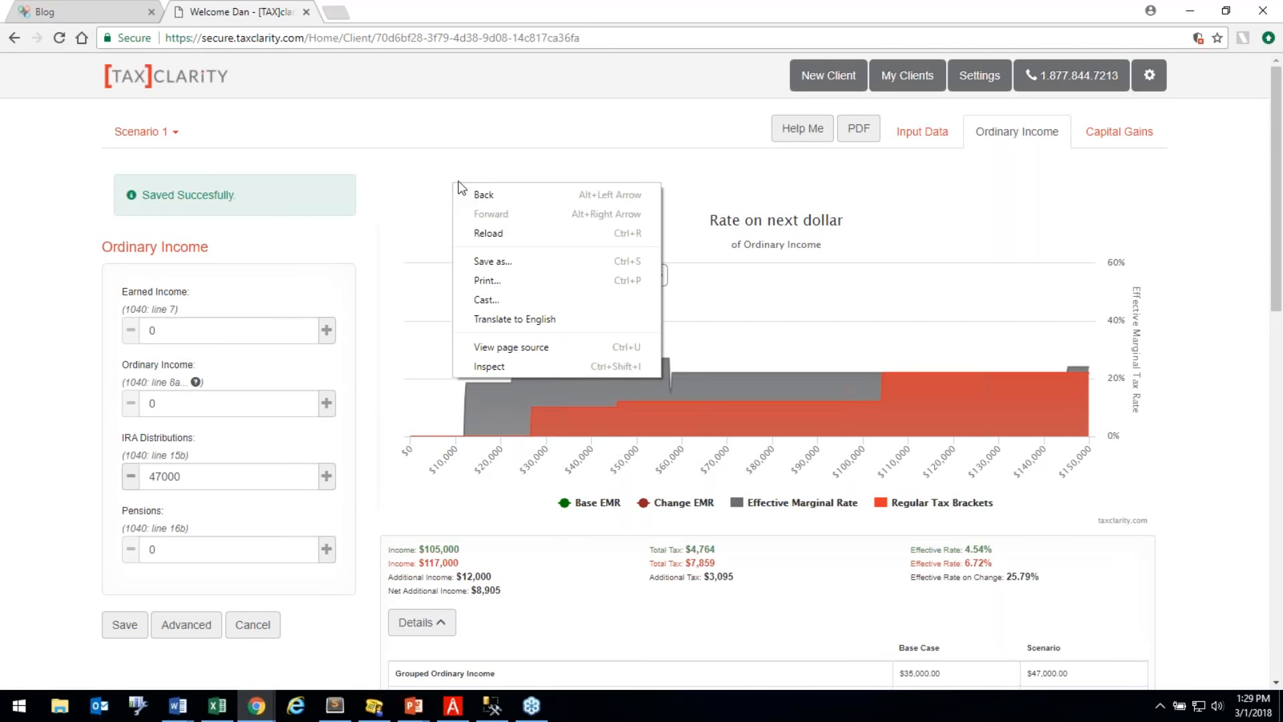
click(500, 286)
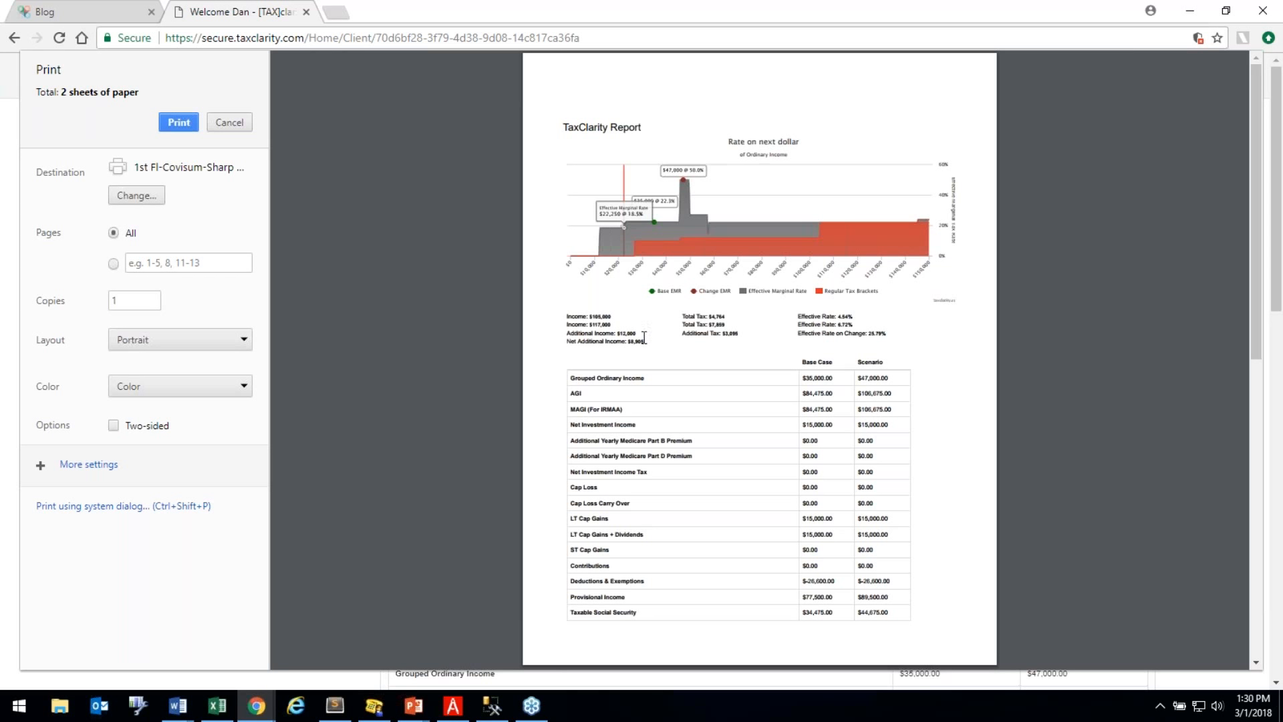
scroll(645, 337, down, 2)
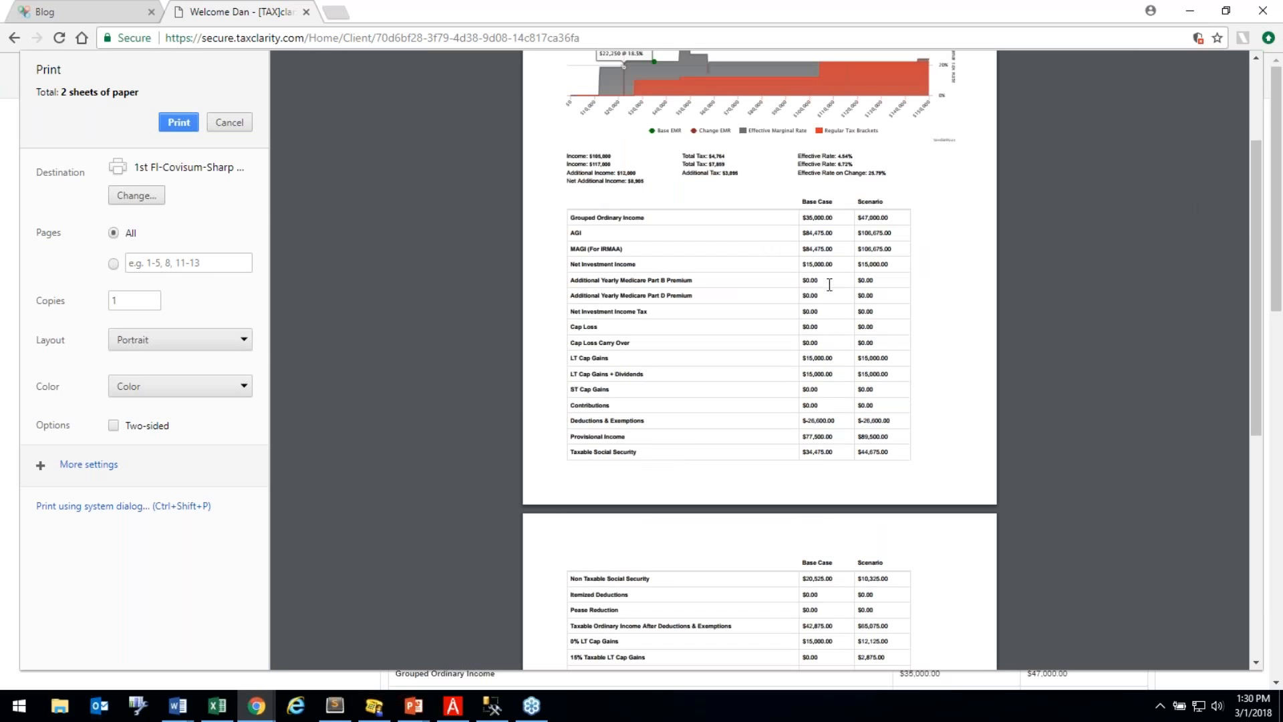
scroll(654, 386, down, 6)
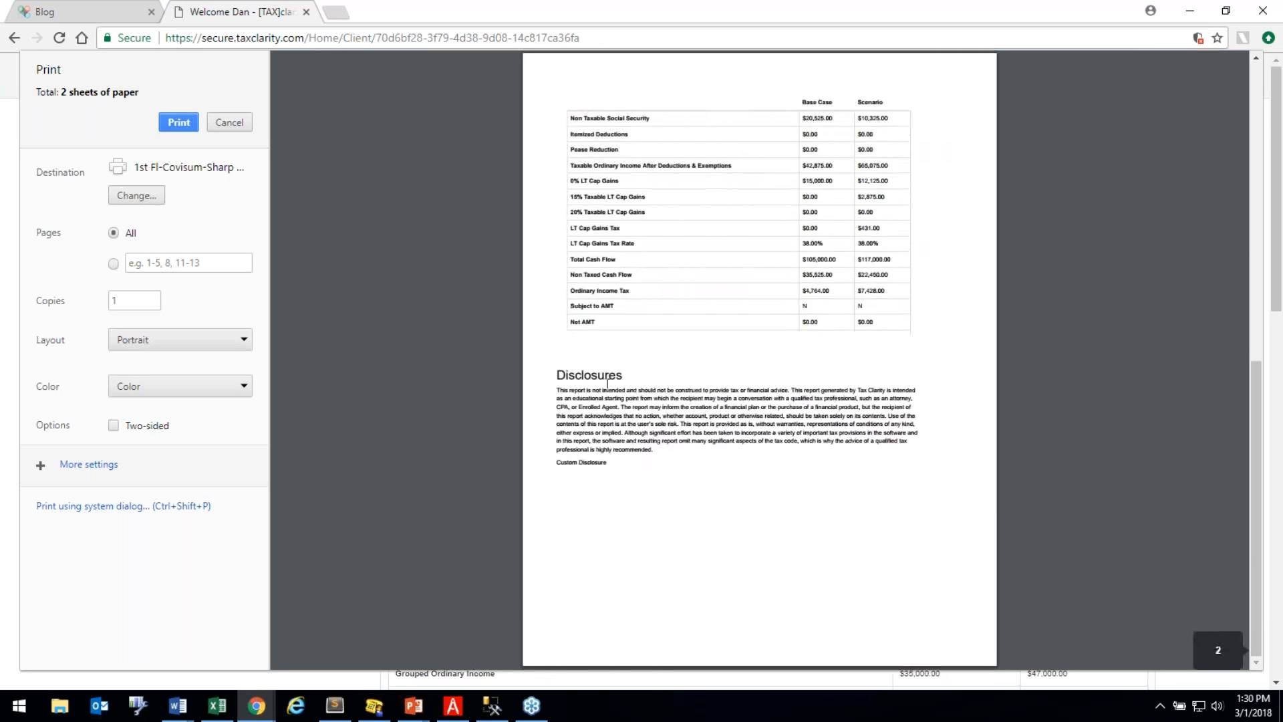
drag(610, 463, 549, 462)
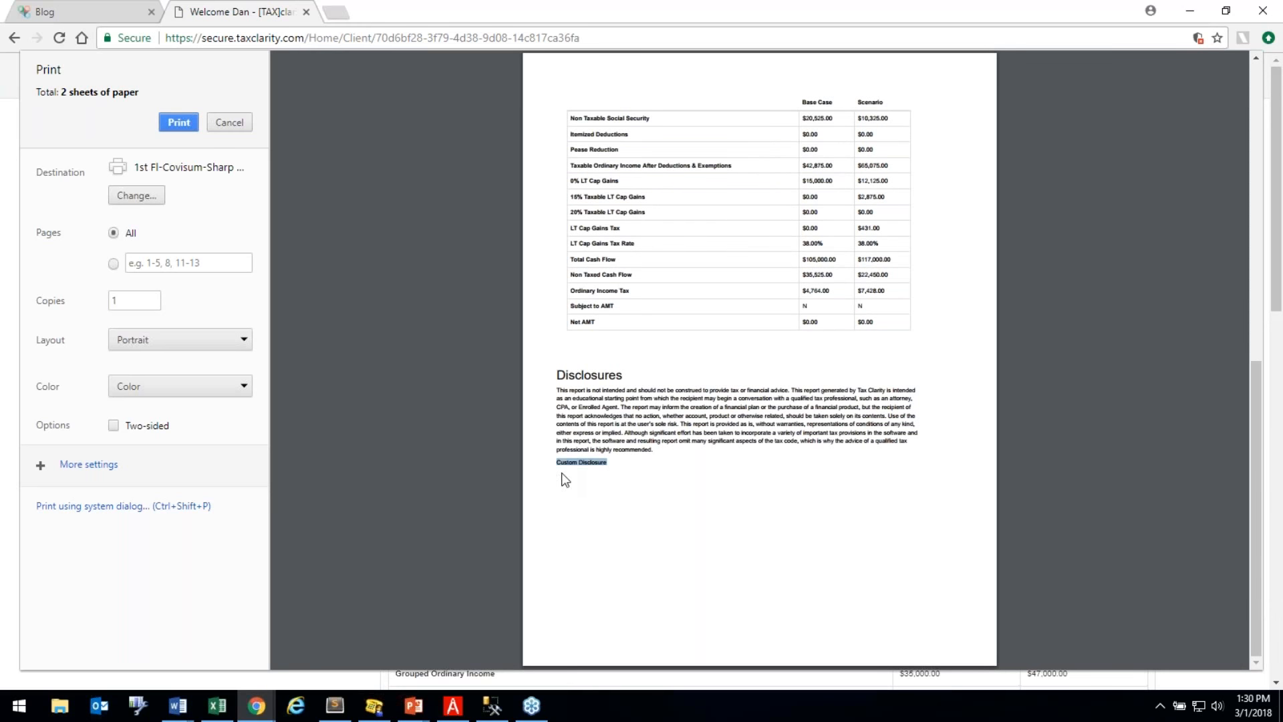
scroll(663, 434, up, 9)
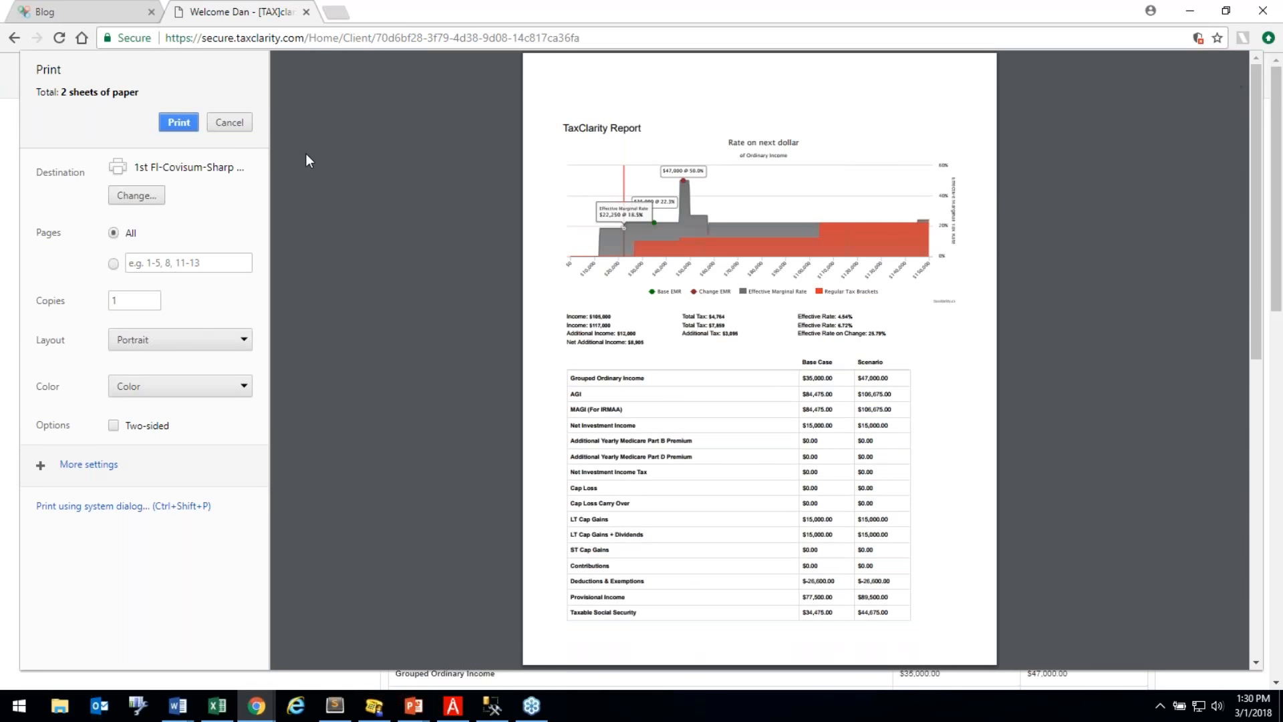
click(231, 125)
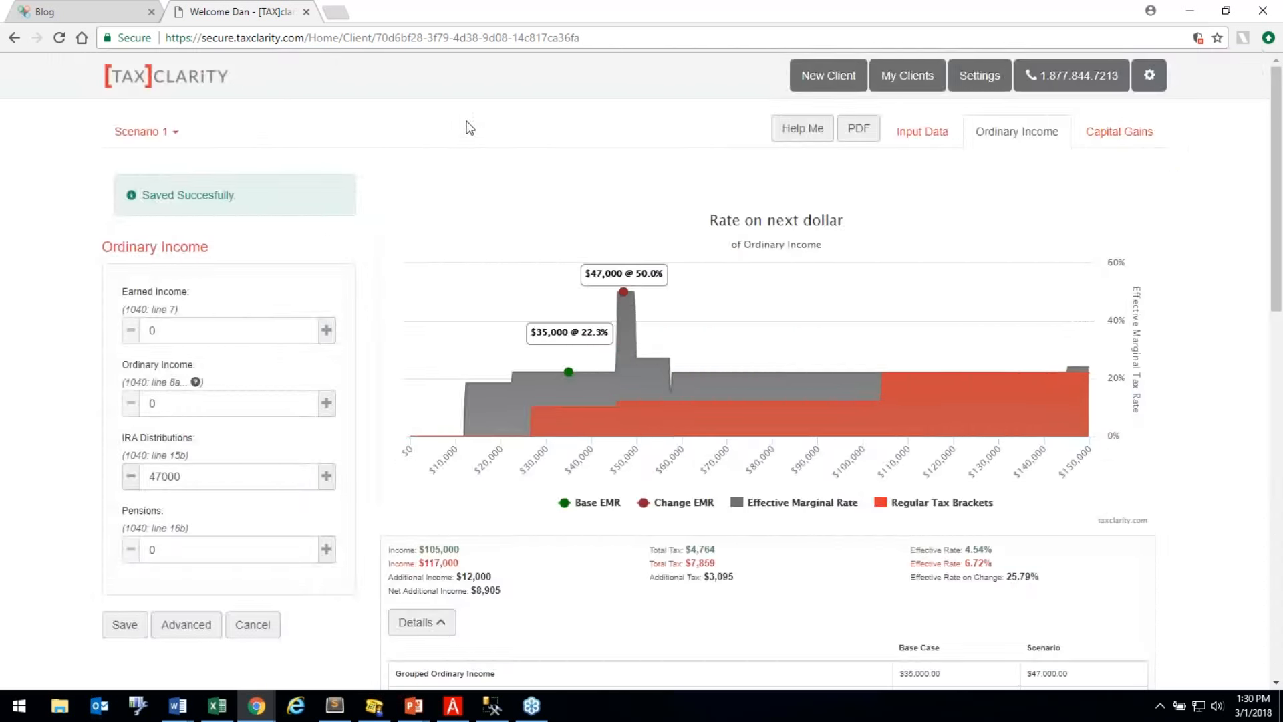
Generate the client's PDF report, and send the case to customer support for further help.
click(866, 132)
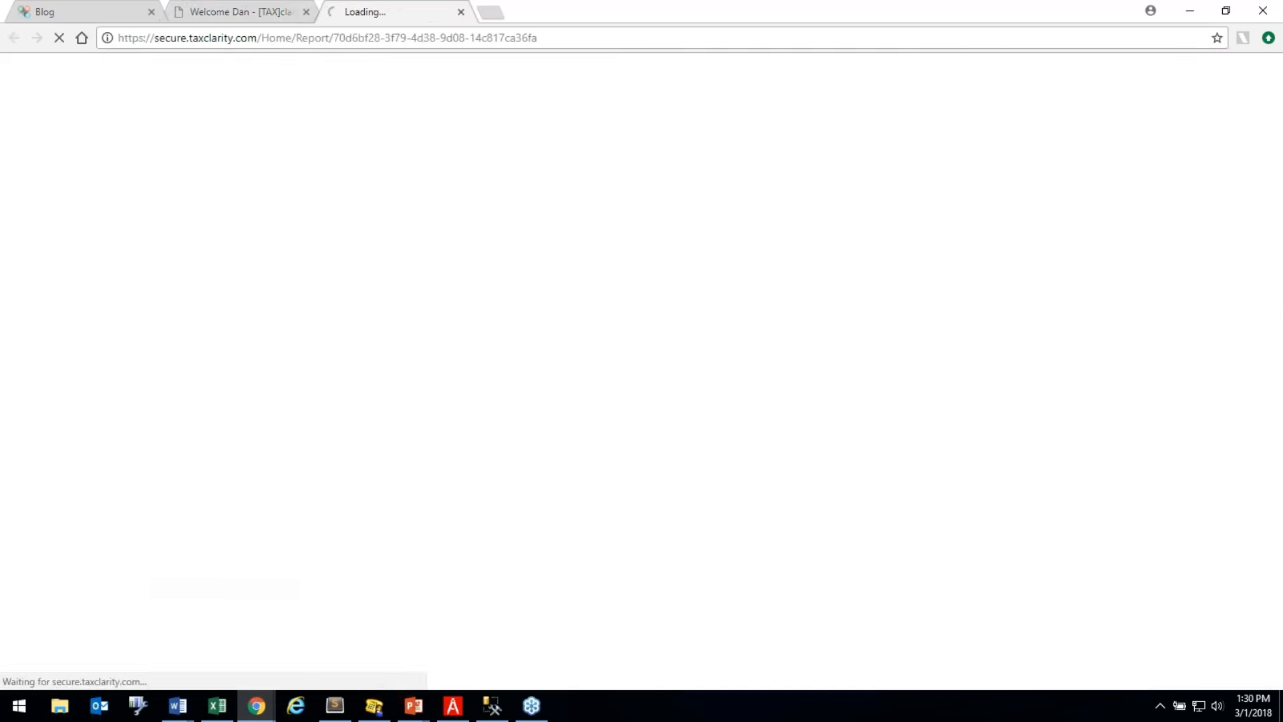
click(239, 13)
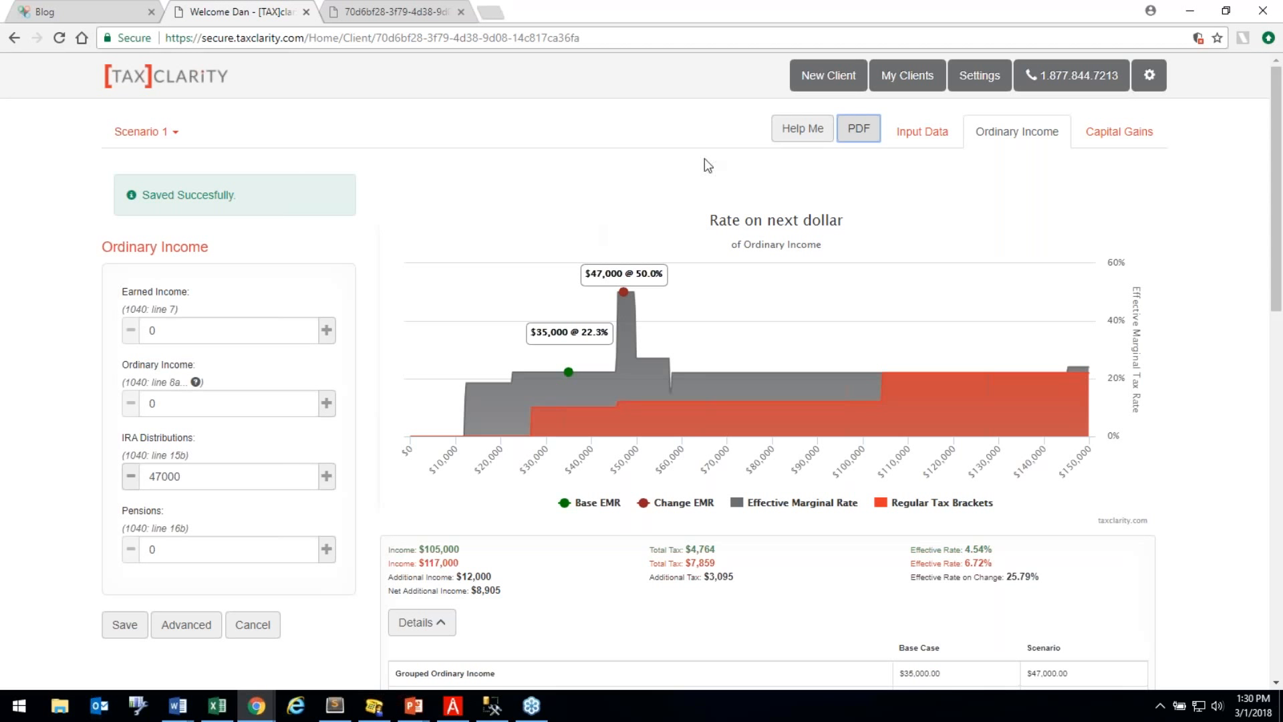
click(802, 129)
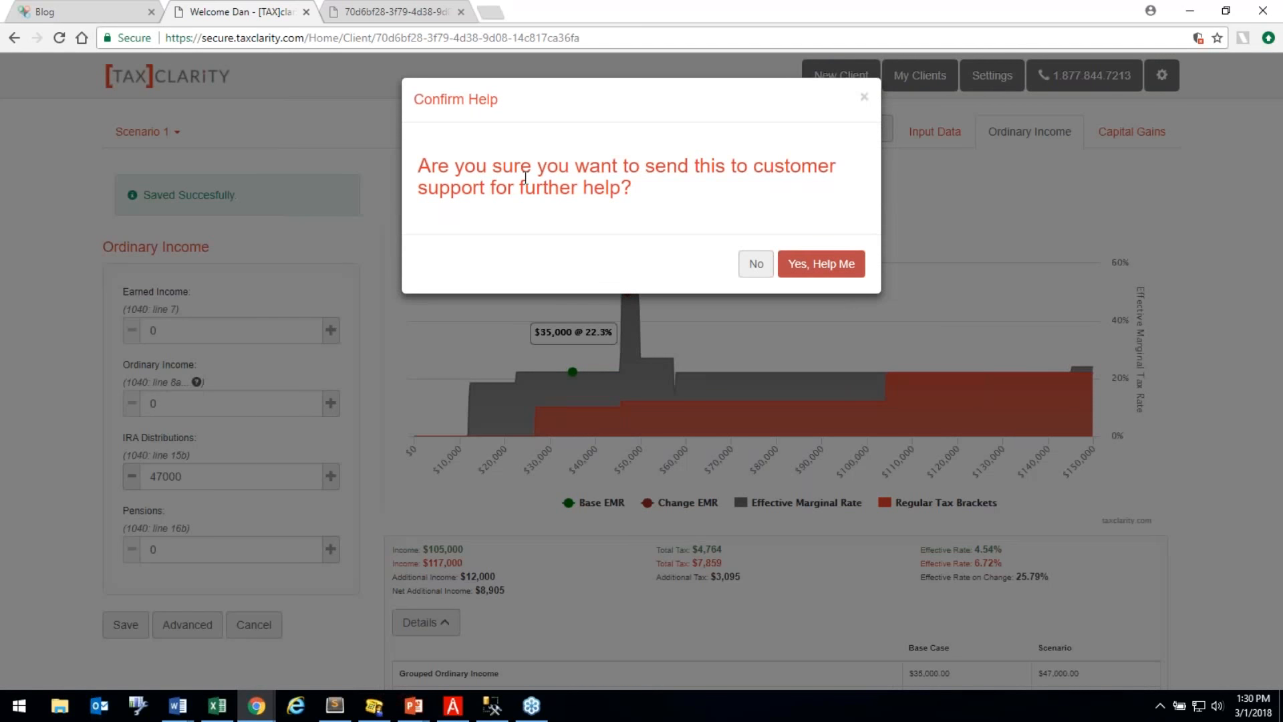
click(818, 266)
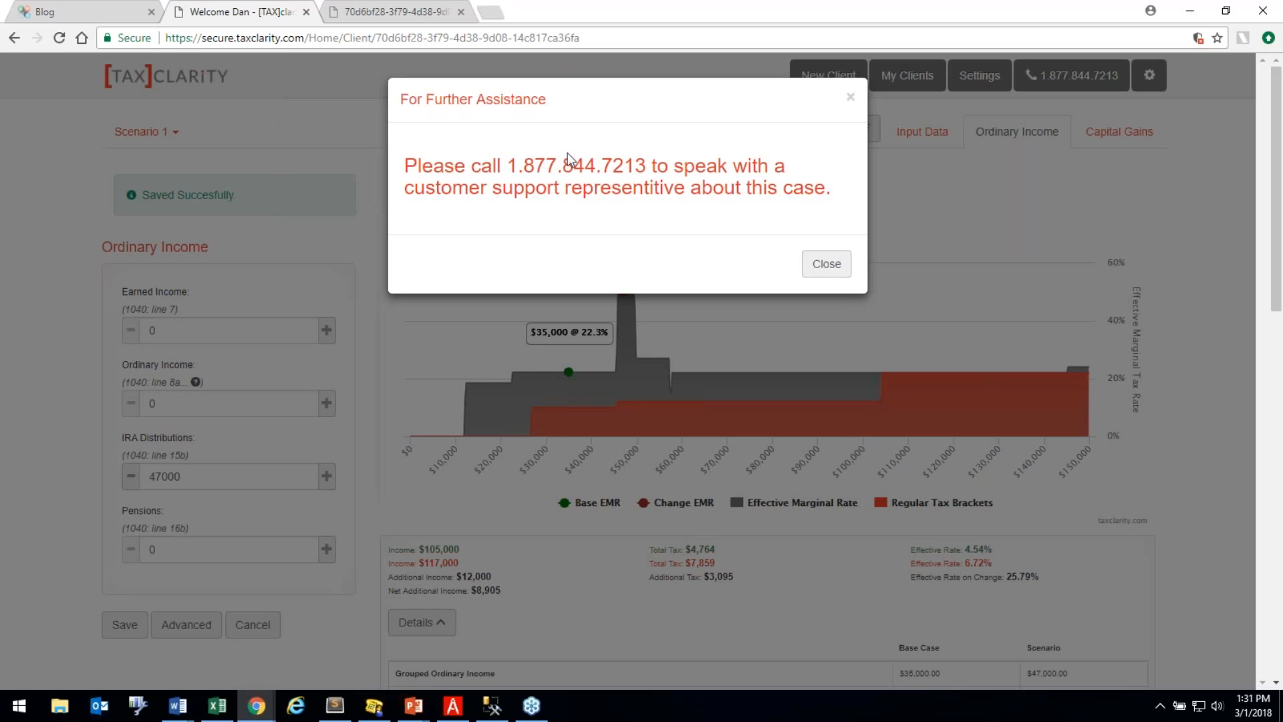
click(827, 265)
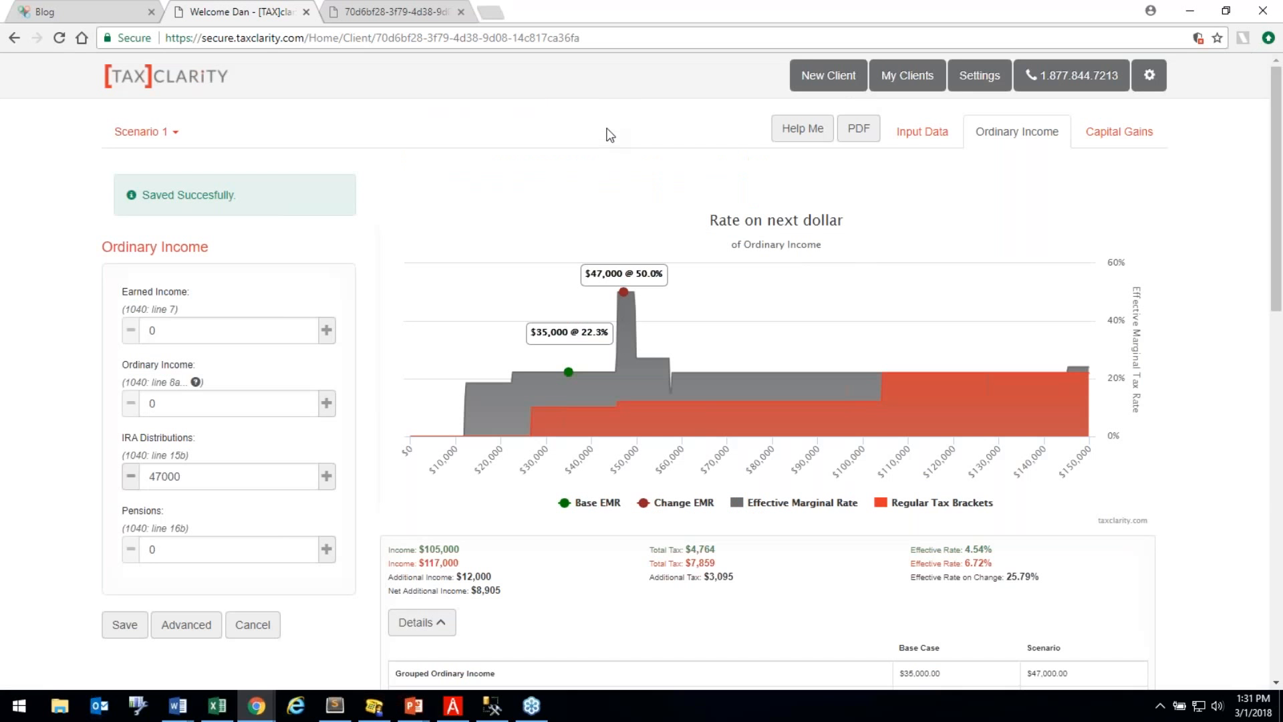
Open the generated client report and read its cover page, assumptions, tax brackets and the explanation about the report.
click(404, 11)
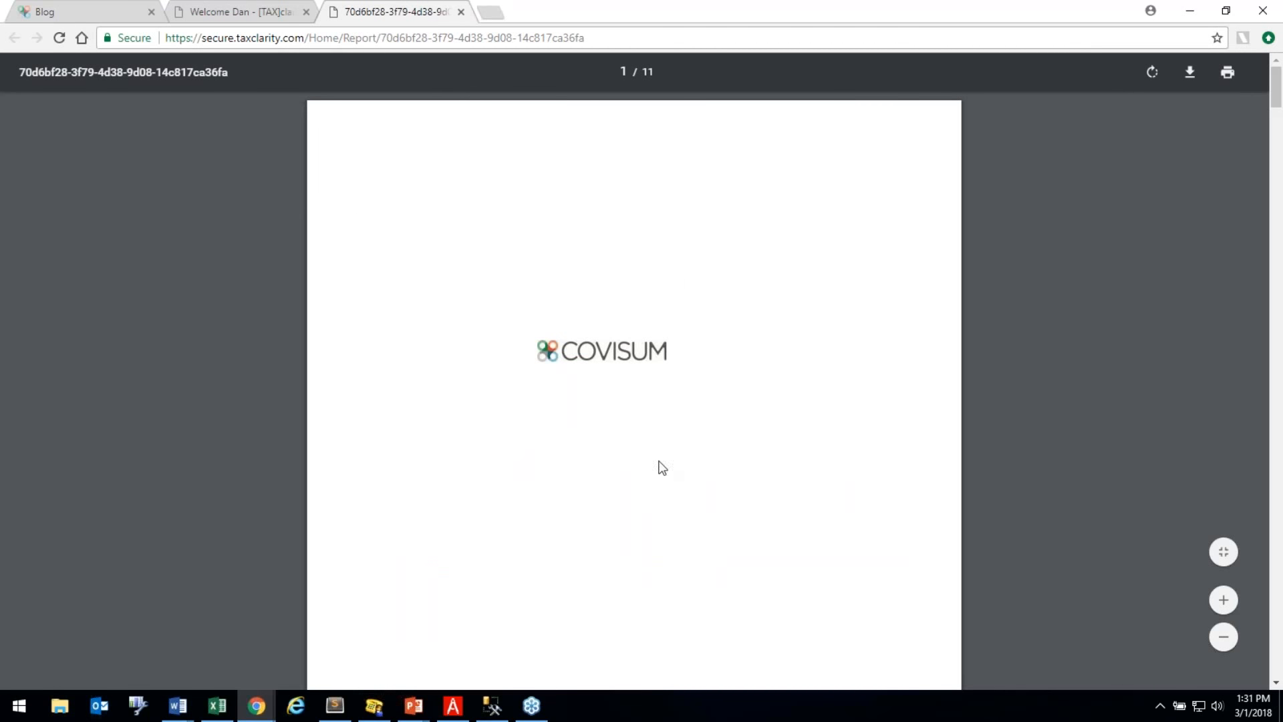
scroll(568, 334, down, 3)
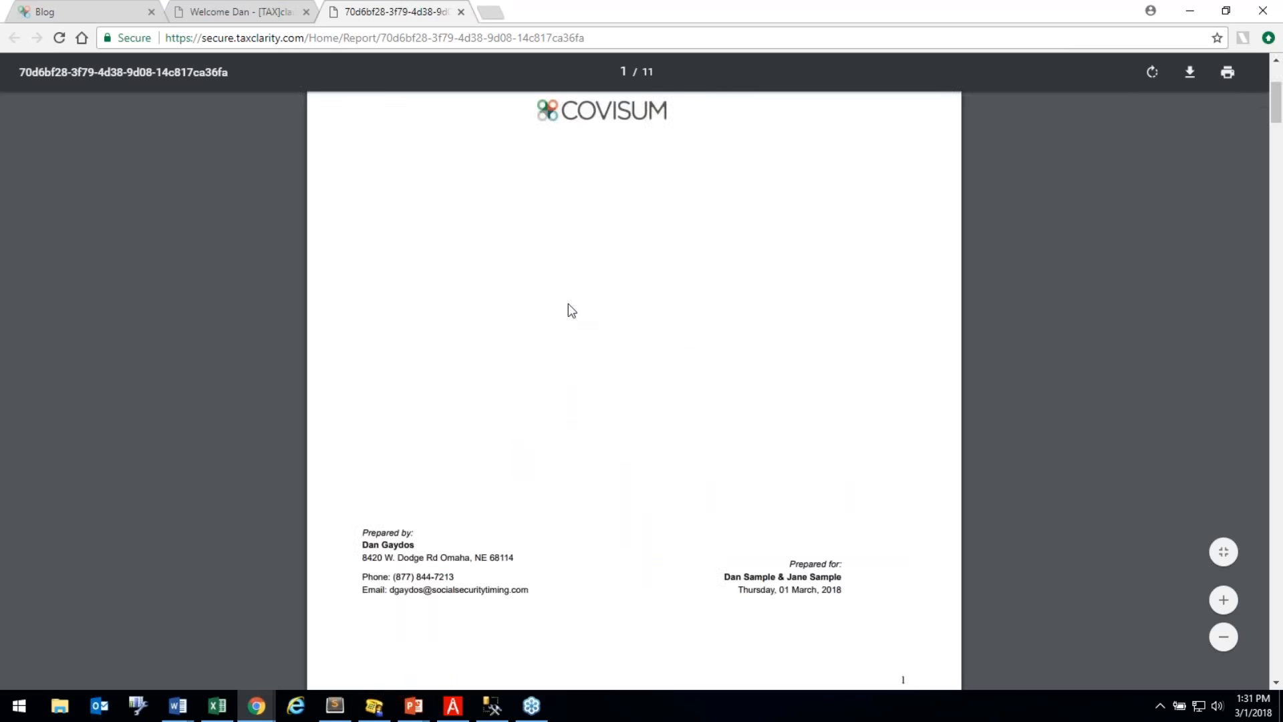
scroll(572, 311, down, 3)
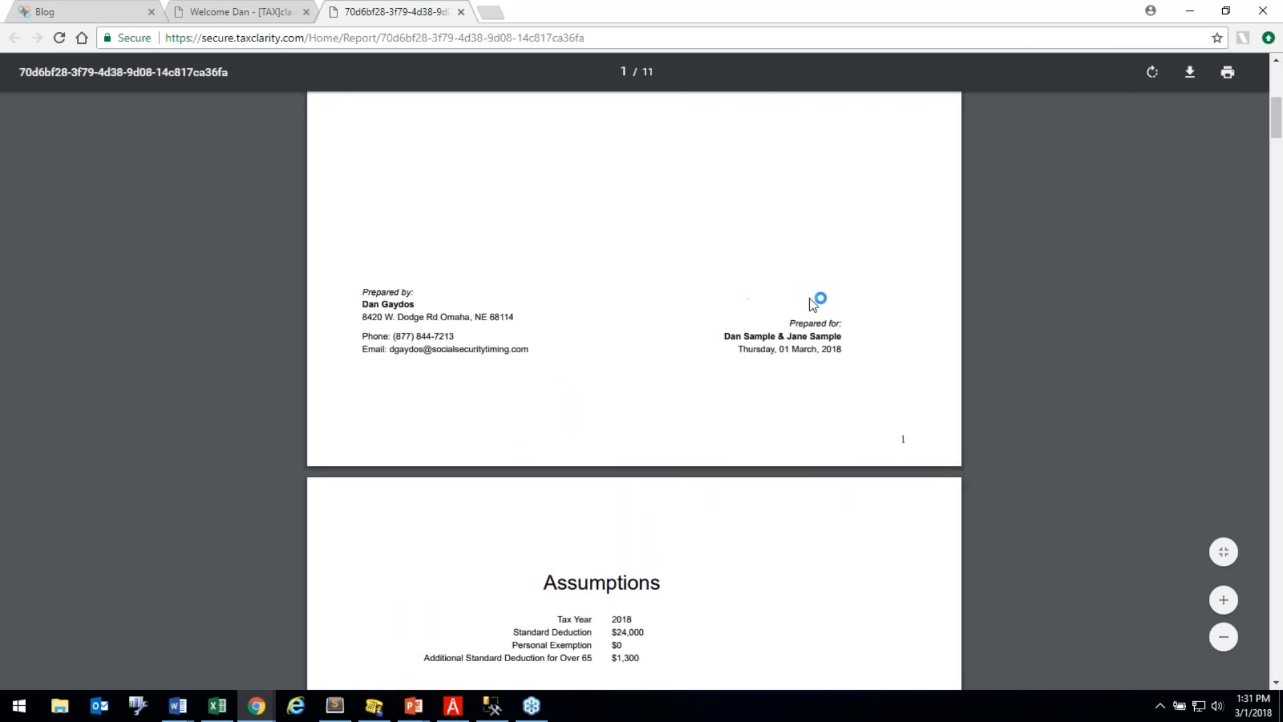
scroll(569, 278, down, 6)
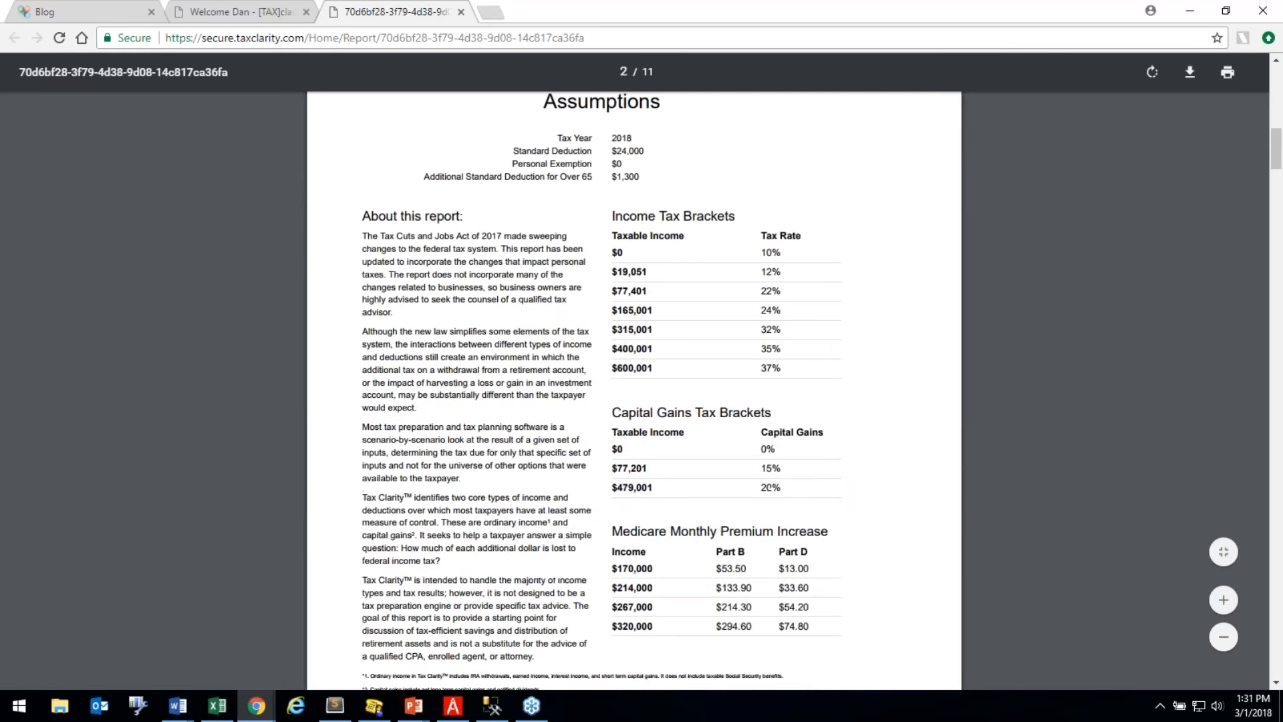
scroll(602, 391, up, 1)
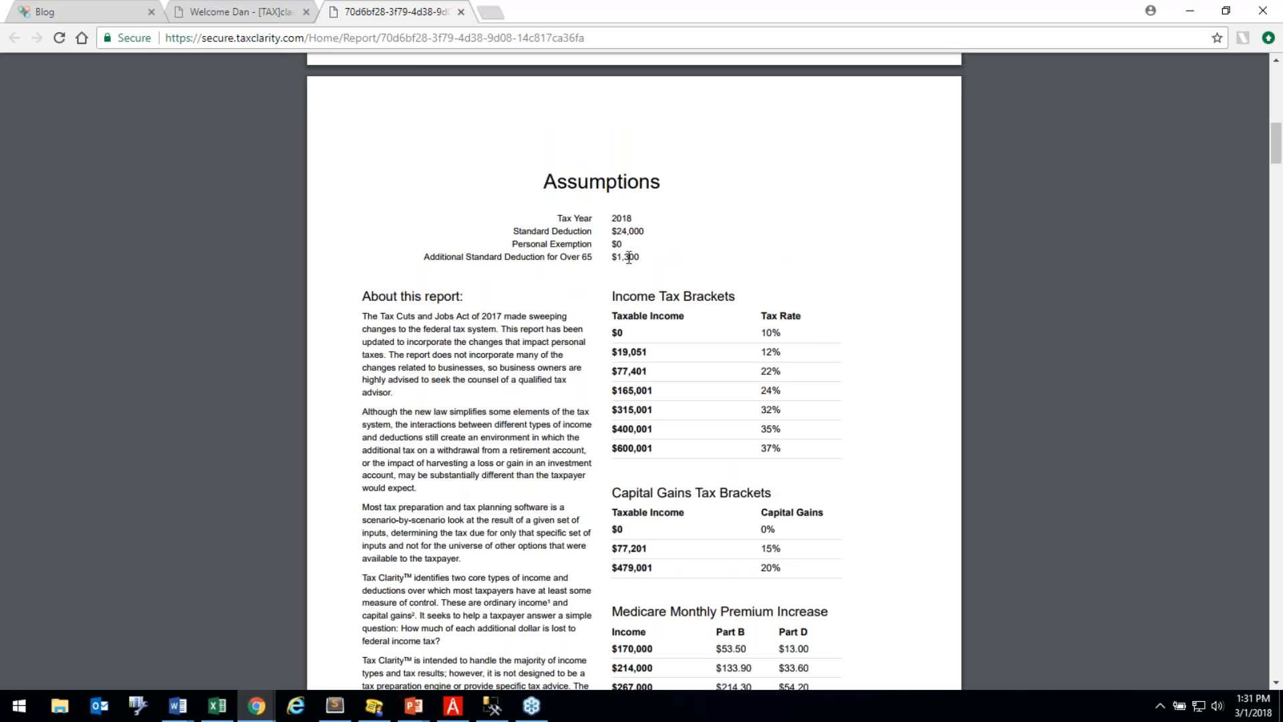
scroll(606, 280, down, 2)
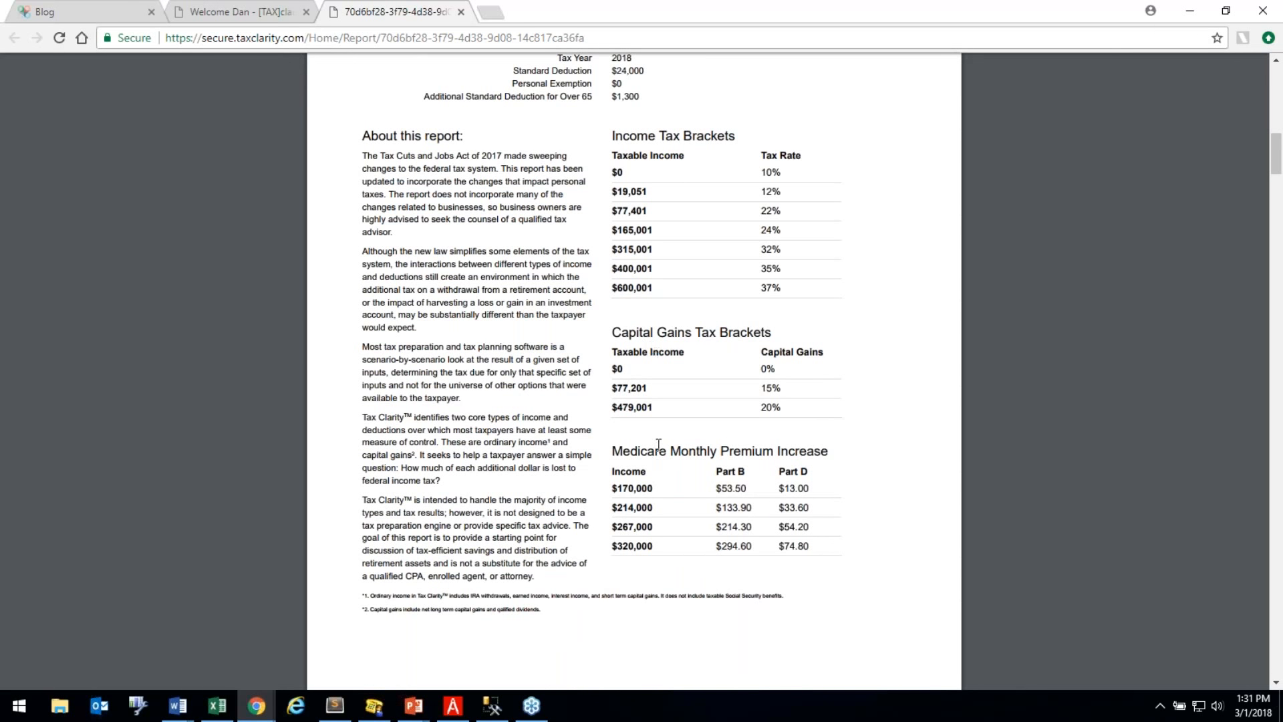
drag(362, 155, 572, 226)
click(573, 225)
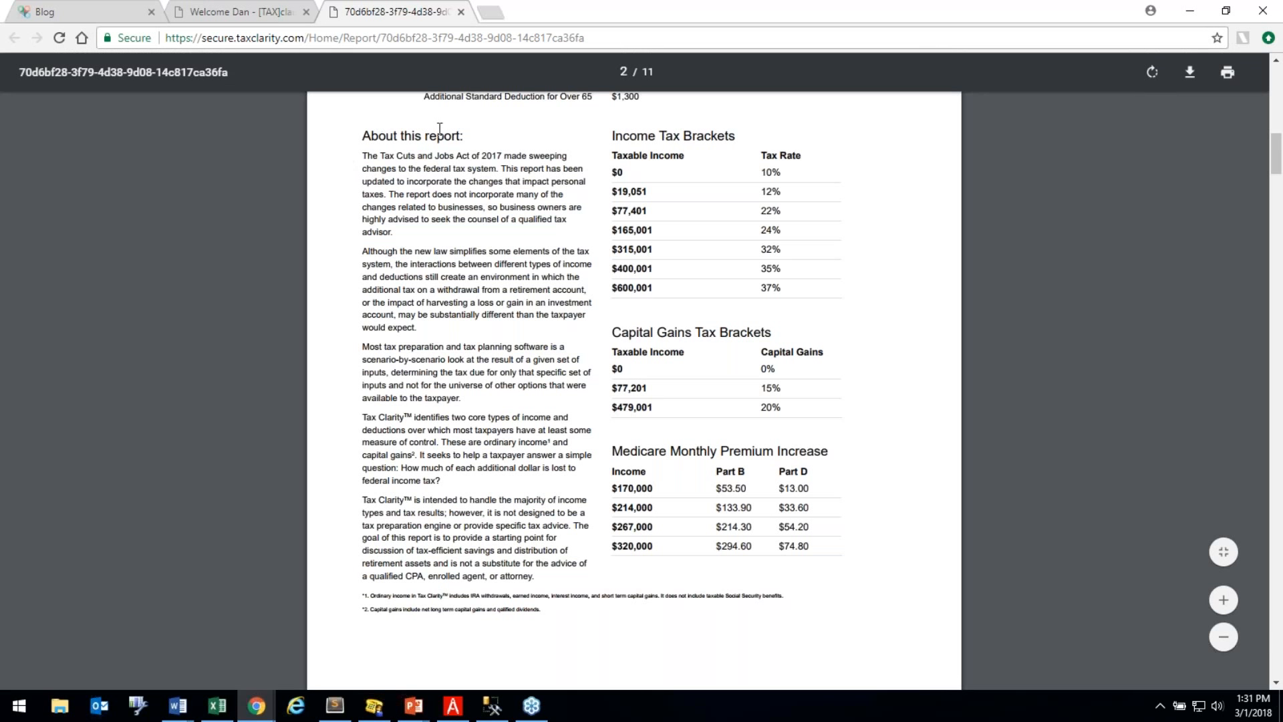
Review the report's Federal Tax Comparison and the Tax Map for ordinary income and capital gains.
scroll(574, 222, down, 2)
scroll(574, 223, down, 10)
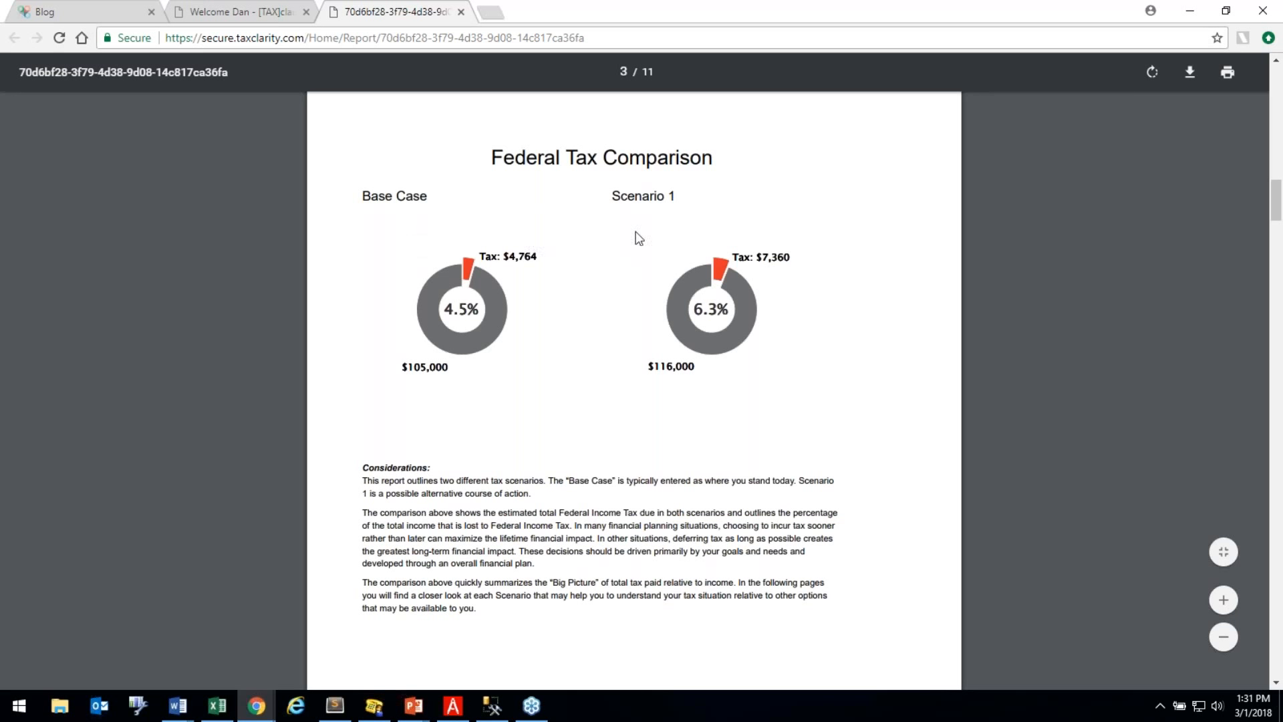
scroll(591, 358, down, 8)
scroll(588, 324, down, 7)
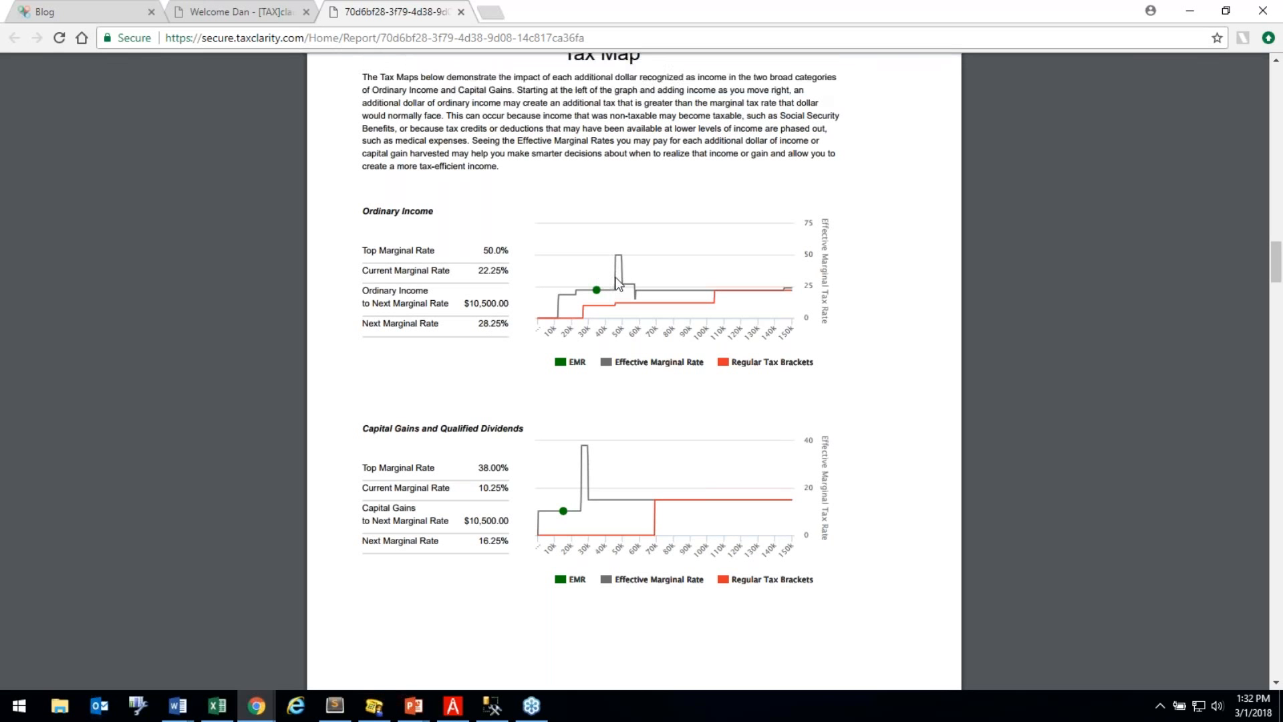
scroll(613, 285, down, 2)
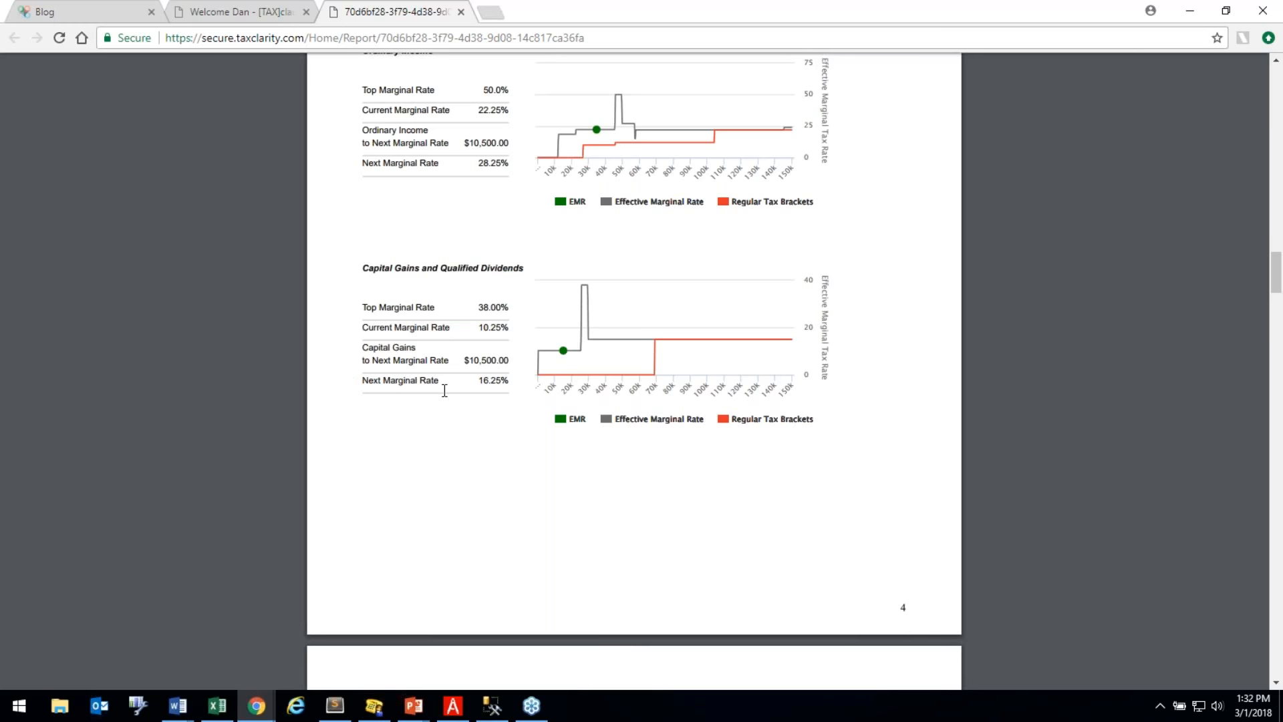
Review the Base Case summary, the Scenario 1 Tax Map and the Scenario 1 income sources in the report.
scroll(519, 399, down, 8)
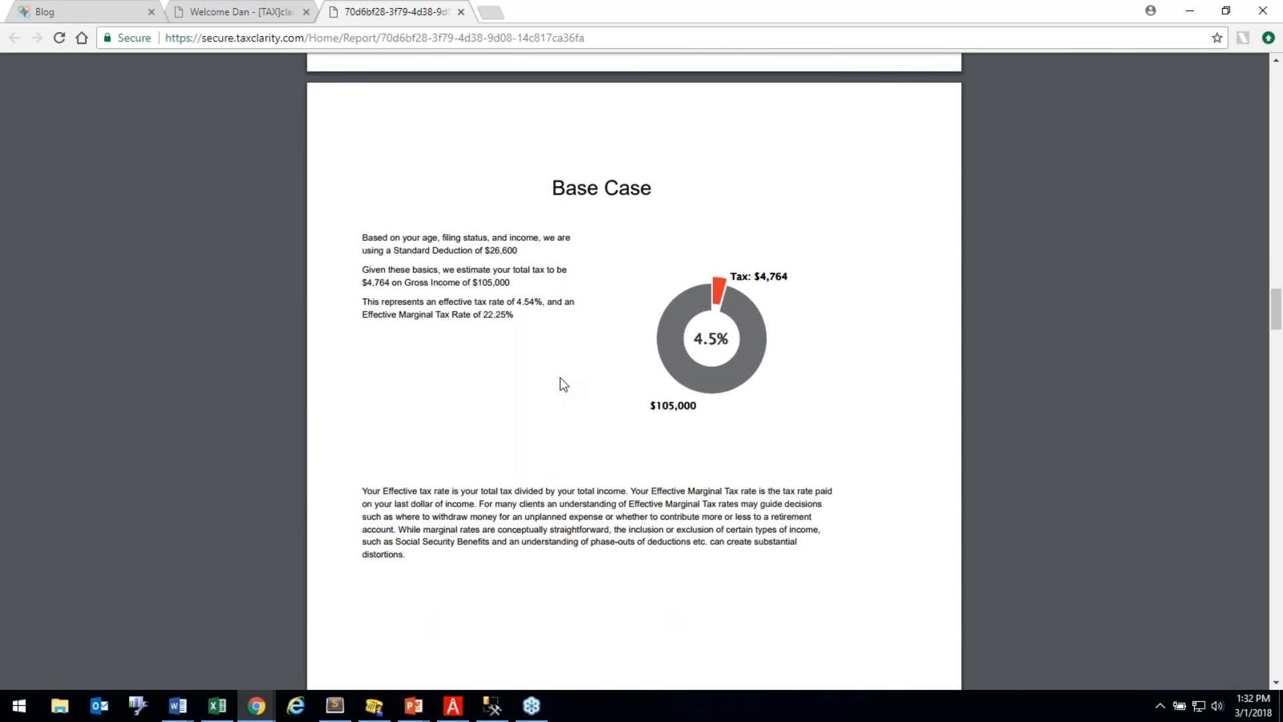
scroll(560, 377, down, 10)
scroll(556, 379, down, 1)
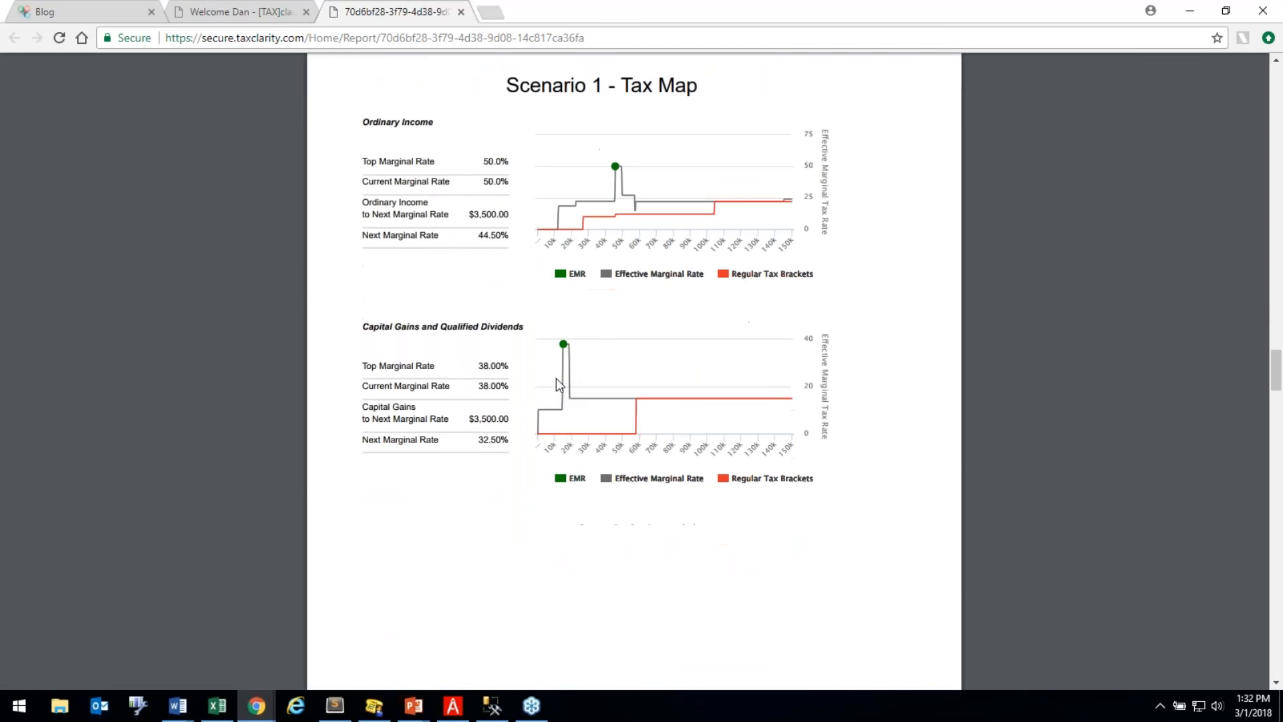
scroll(557, 382, down, 11)
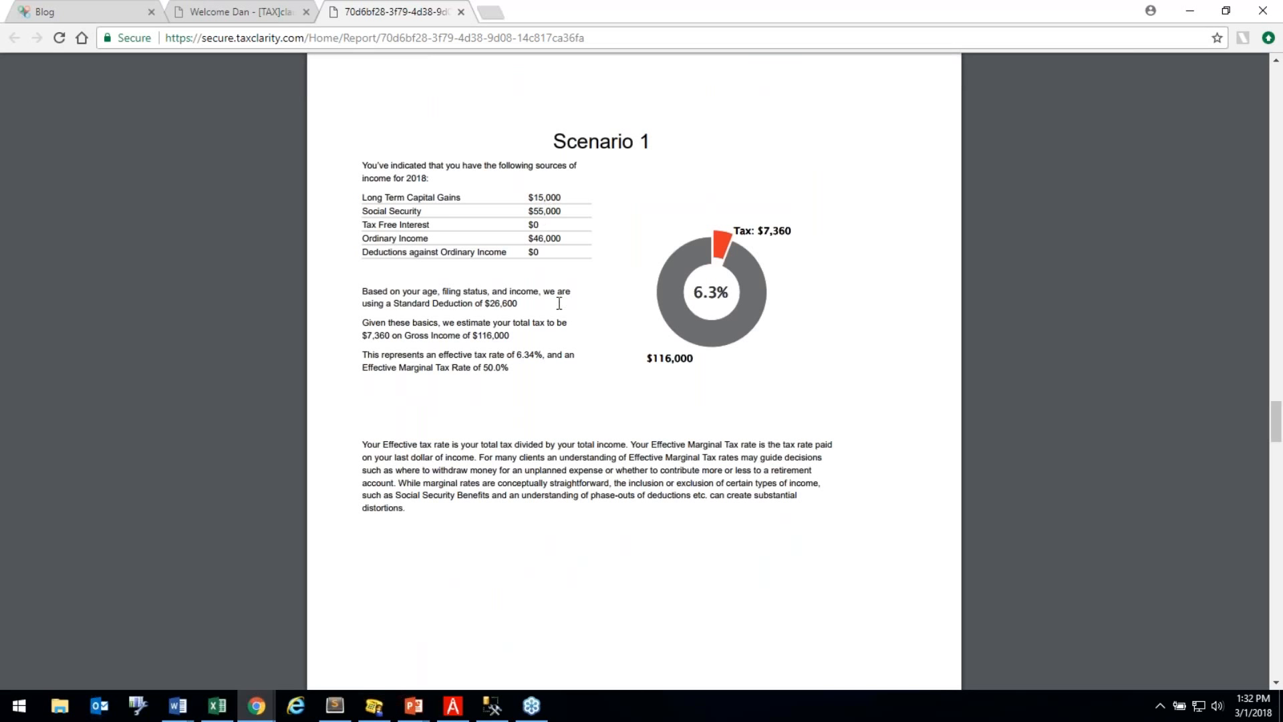
Read the Tools For Tax Control page, enlarged to 125%, including account taxation and the importance of a plan.
scroll(559, 305, down, 10)
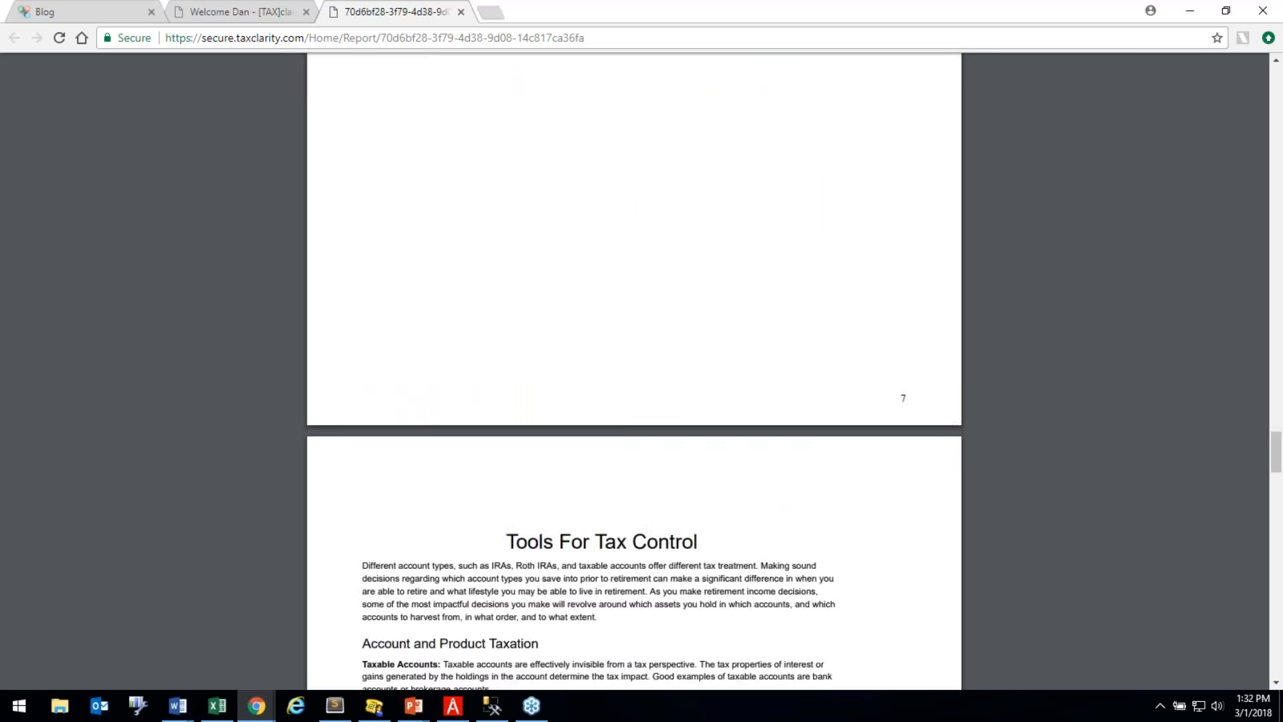
scroll(558, 327, down, 4)
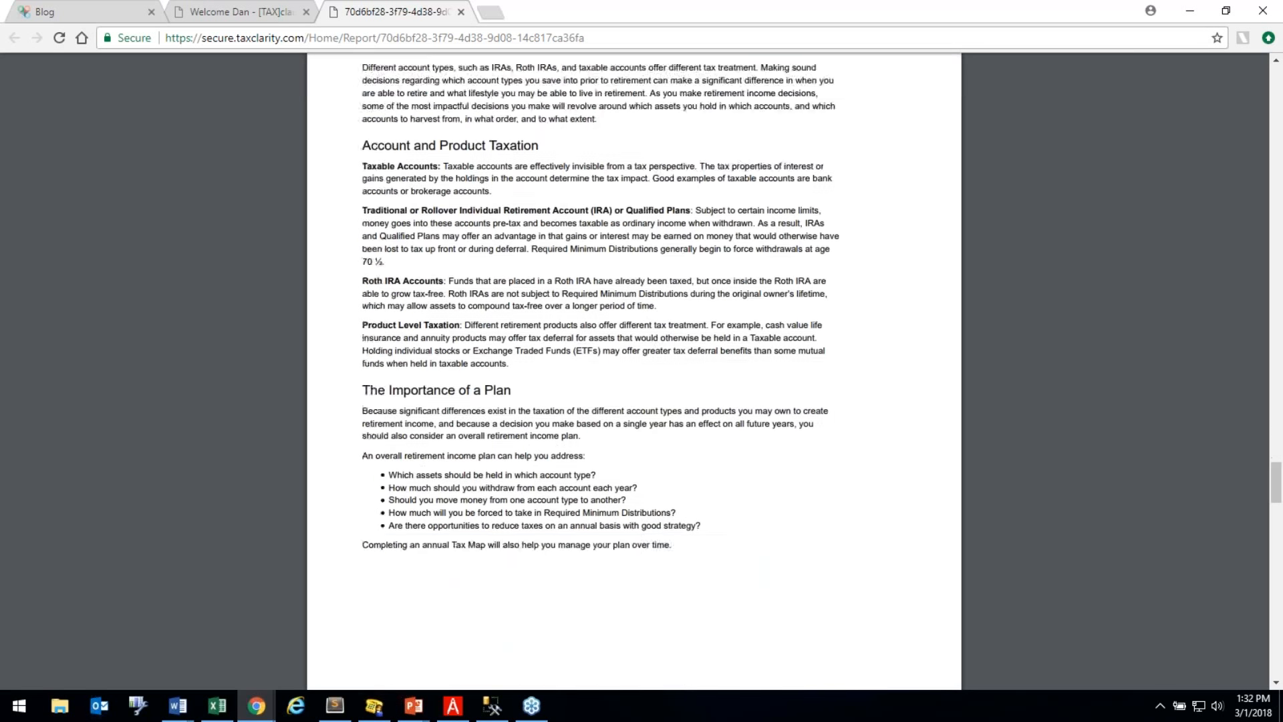
scroll(559, 328, up, 1)
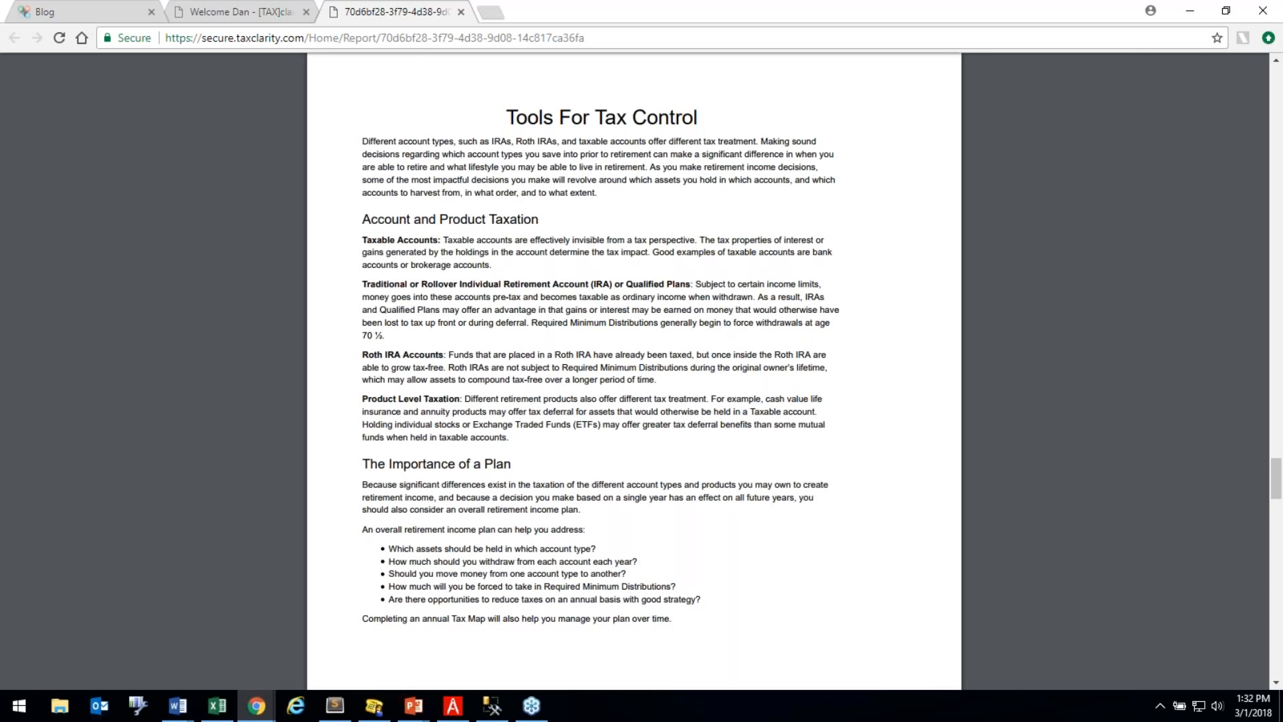
key(ctrl+plus)
key(ctrl+plus)
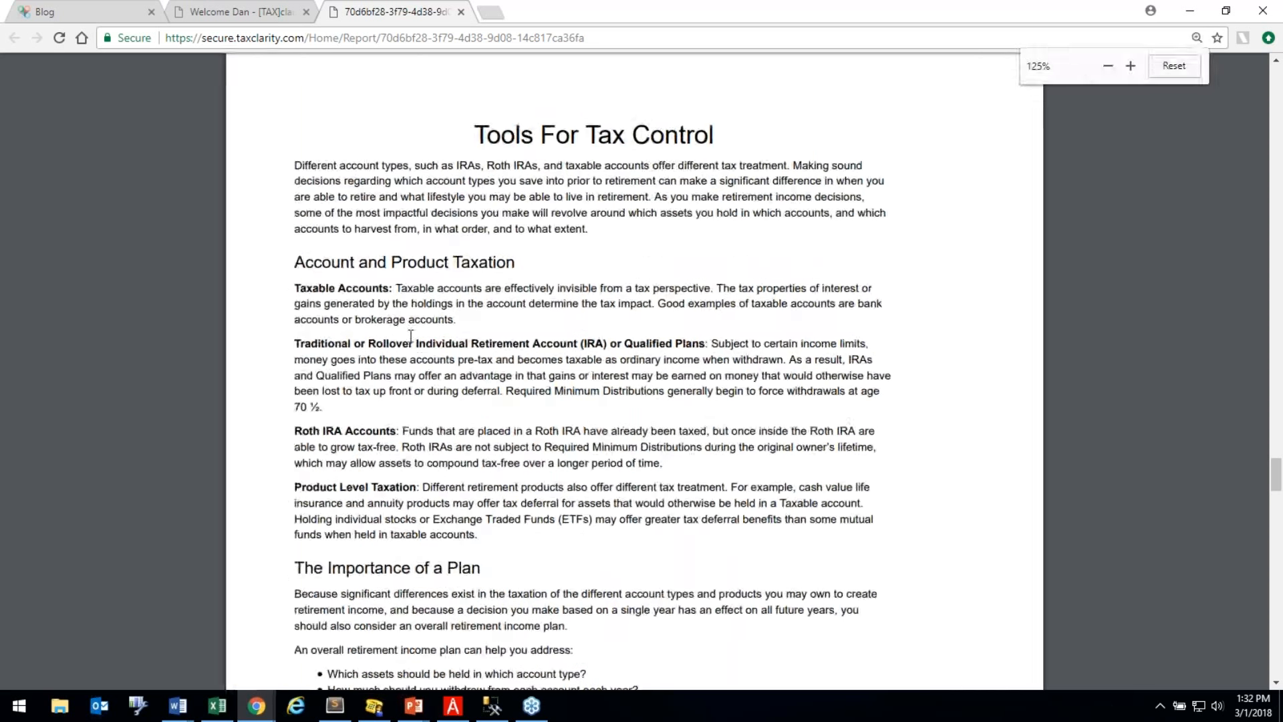
scroll(410, 336, down, 3)
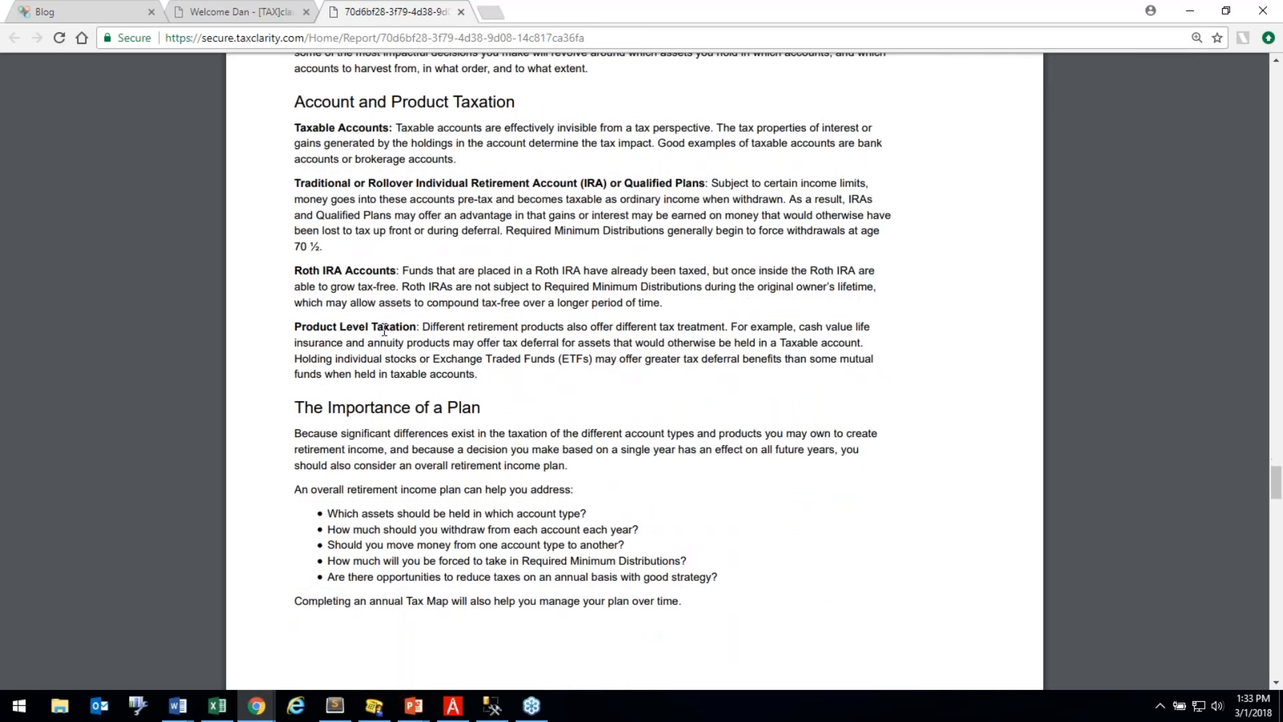
scroll(385, 329, down, 1)
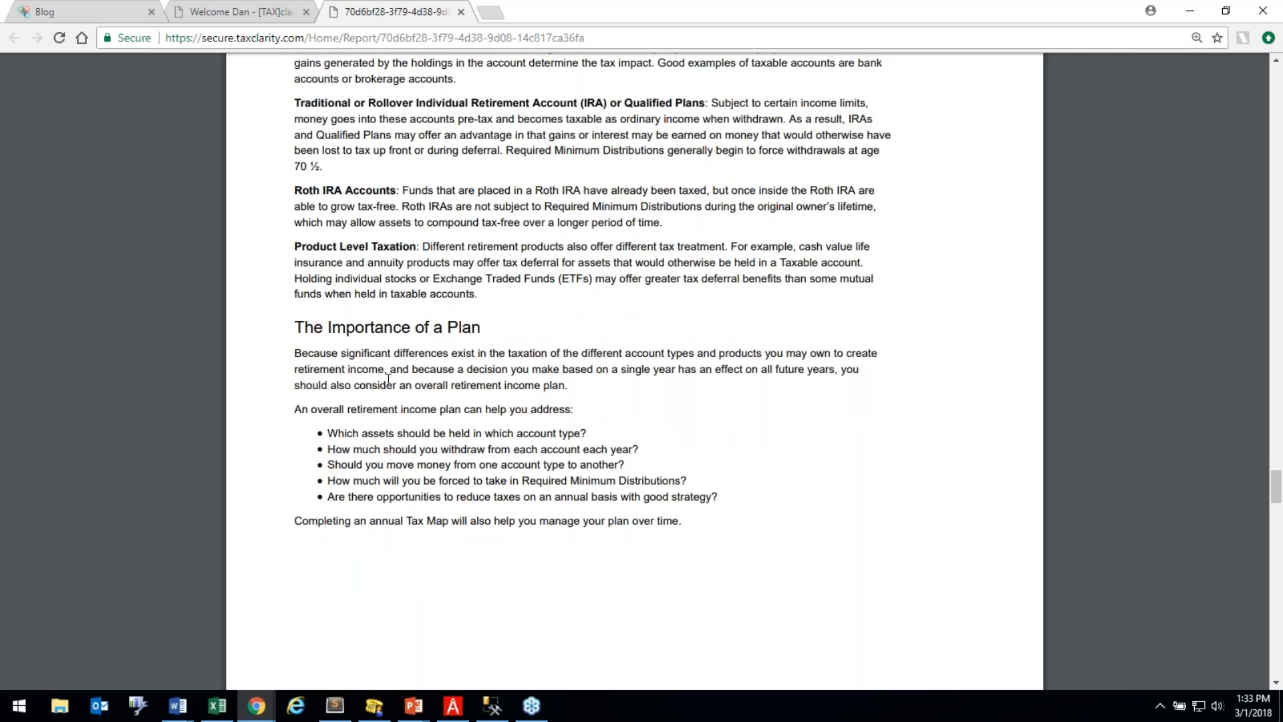
Check the custom disclosure on the Disclosures page and the Base Case and Scenario 1 inputs in the Appendix.
scroll(489, 349, down, 6)
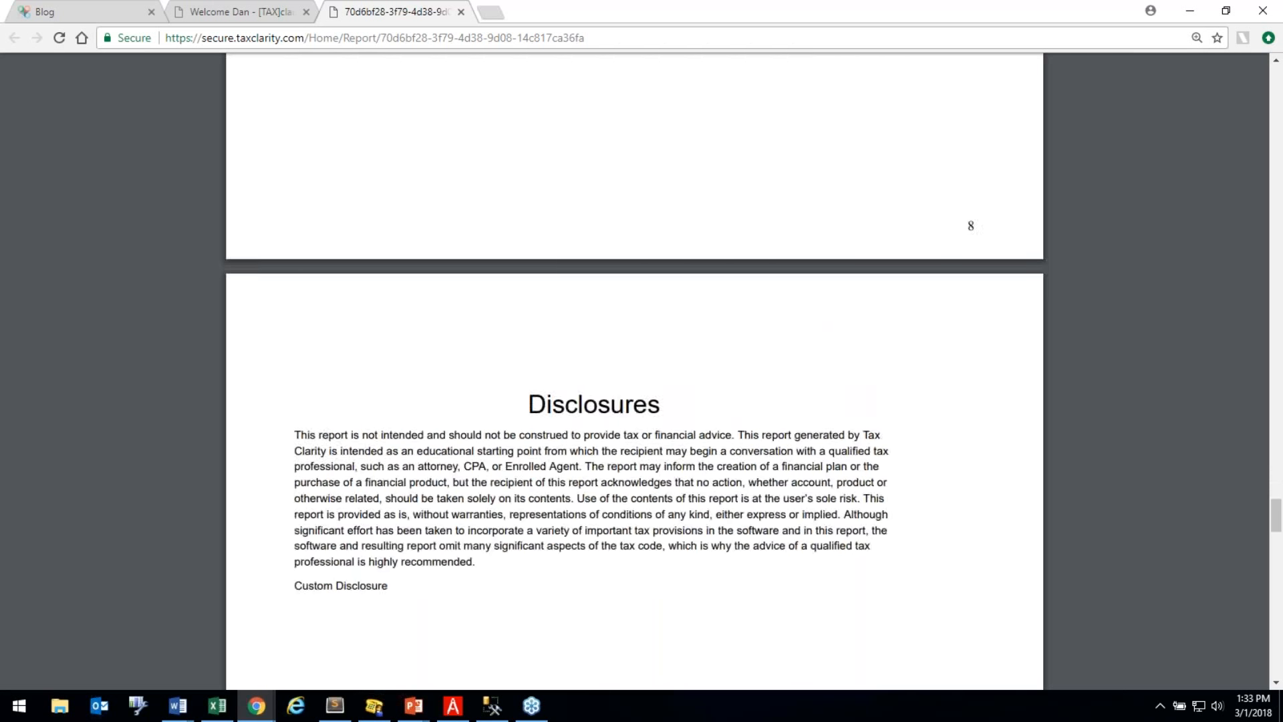
scroll(634, 228, down, 3)
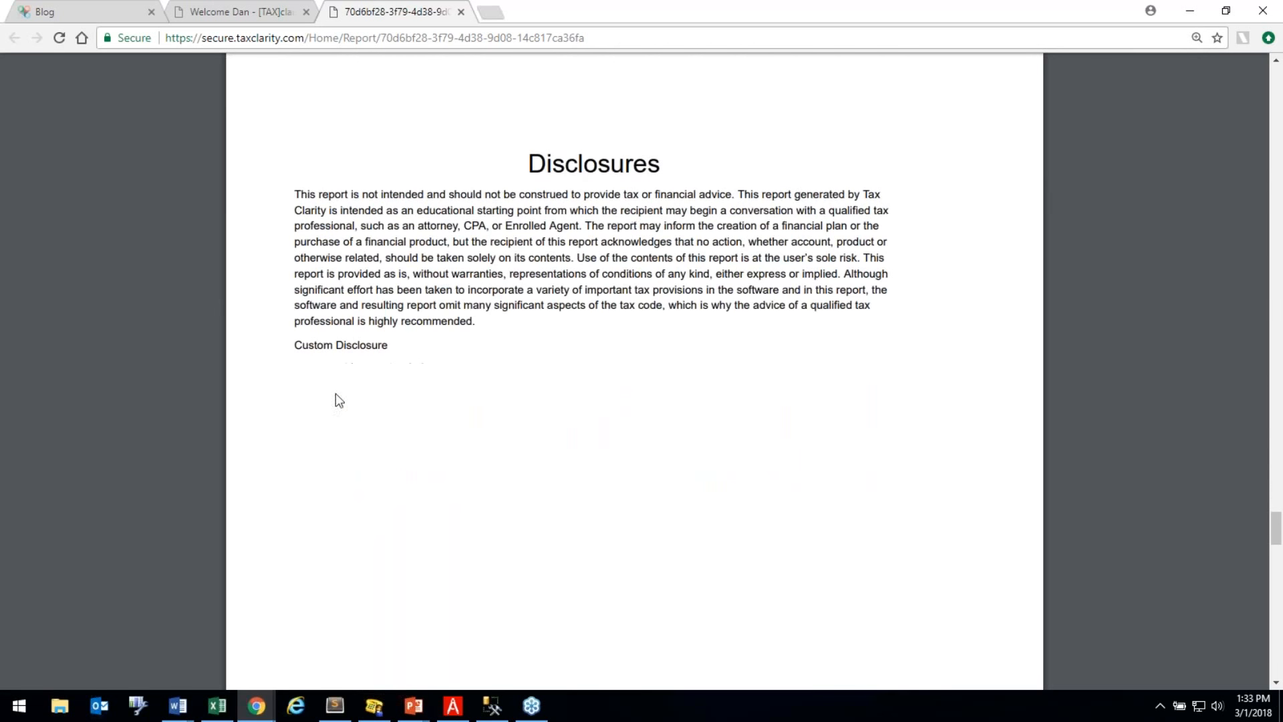
scroll(608, 349, down, 4)
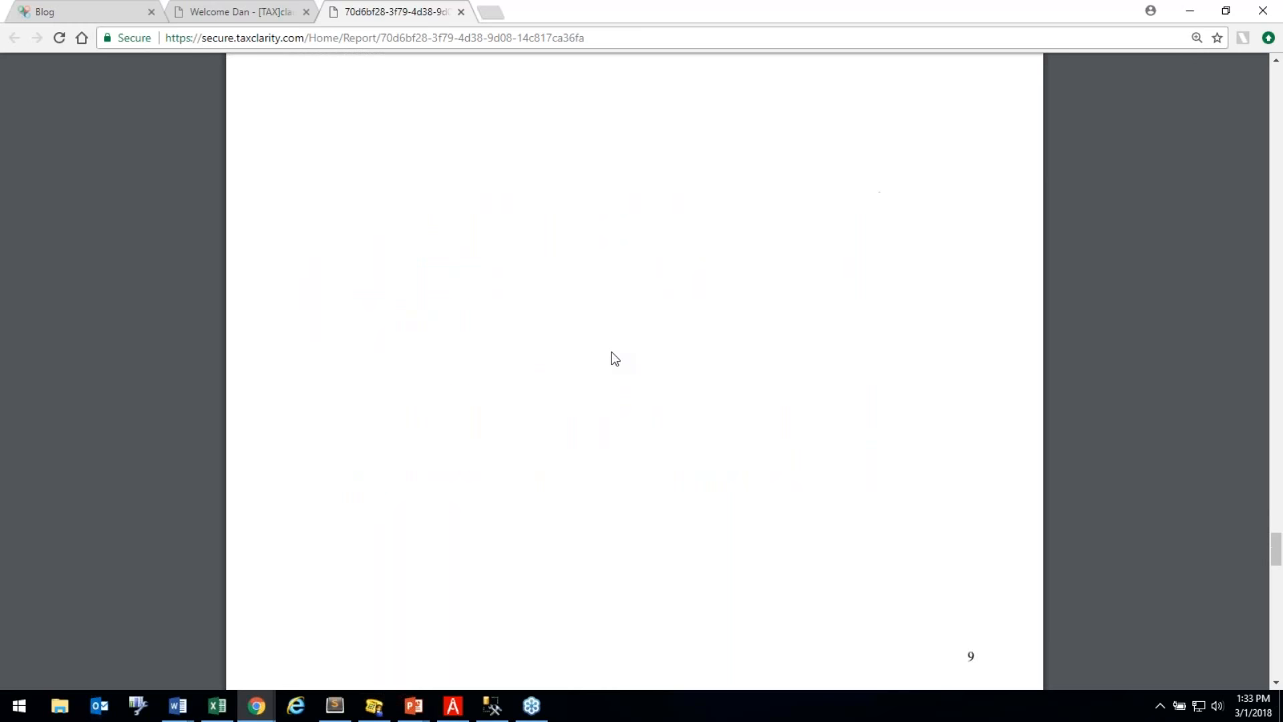
scroll(611, 358, down, 3)
scroll(612, 356, down, 2)
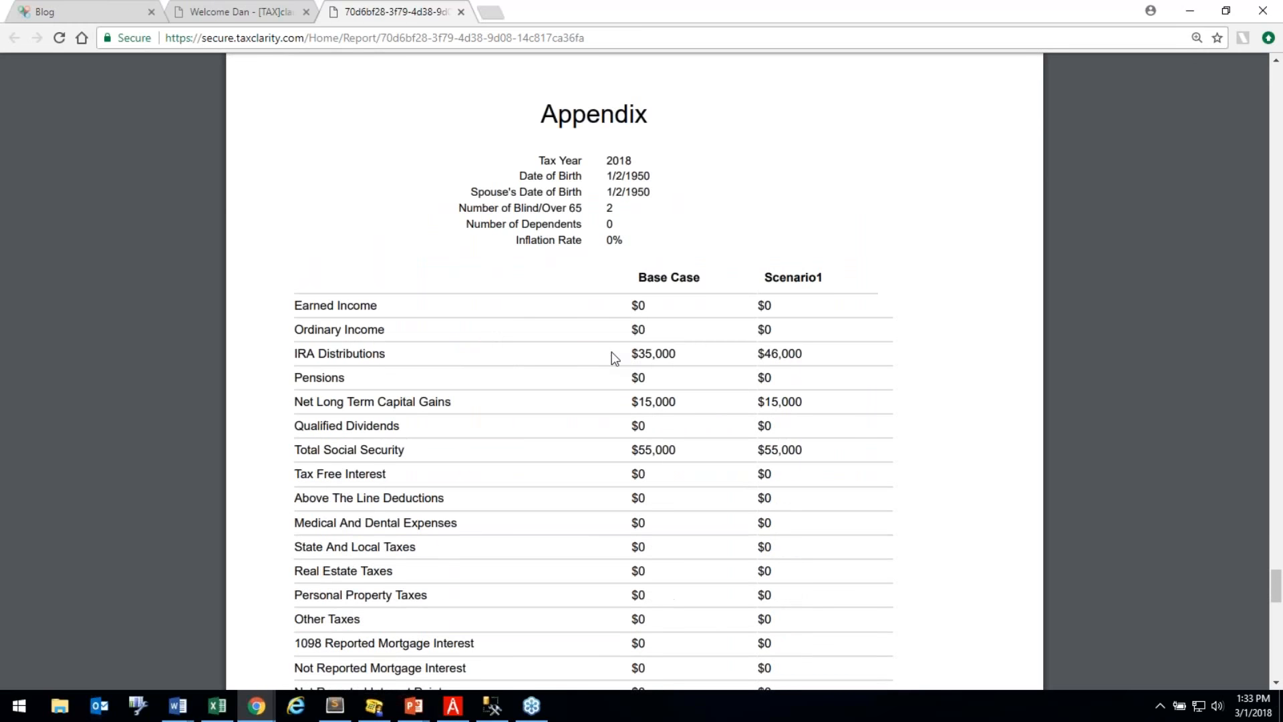
scroll(611, 351, down, 5)
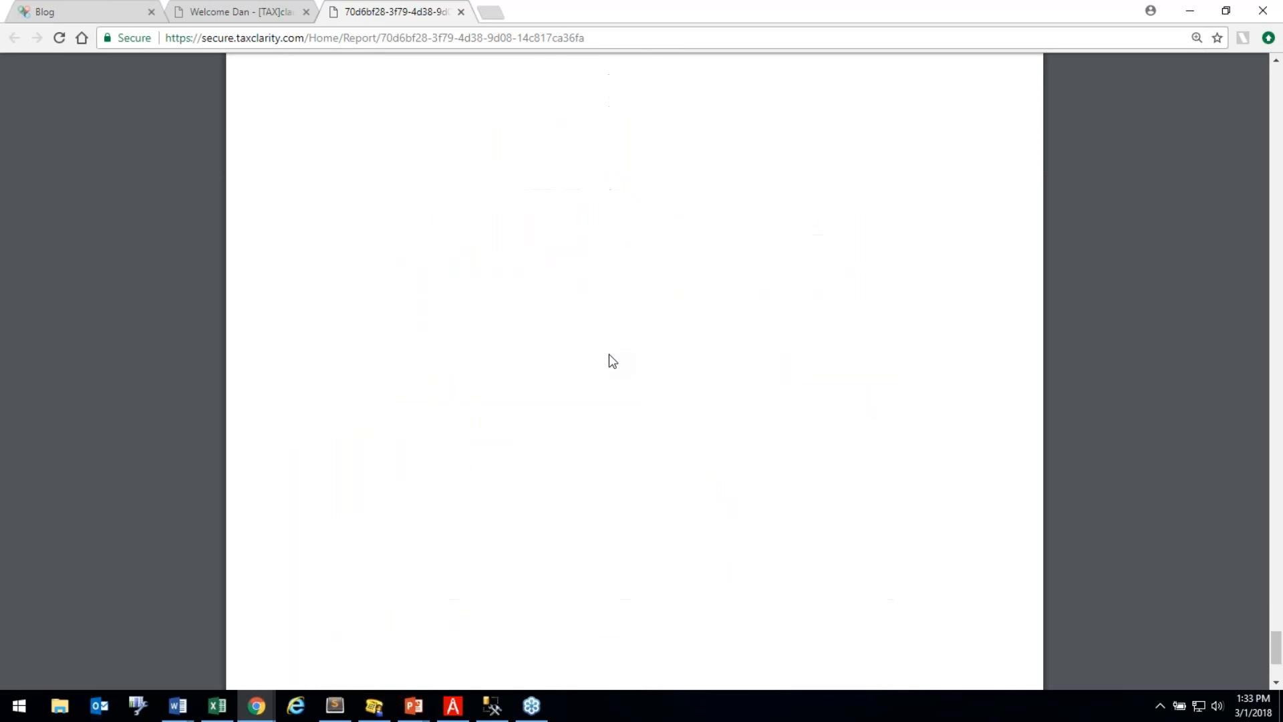
scroll(609, 355, up, 15)
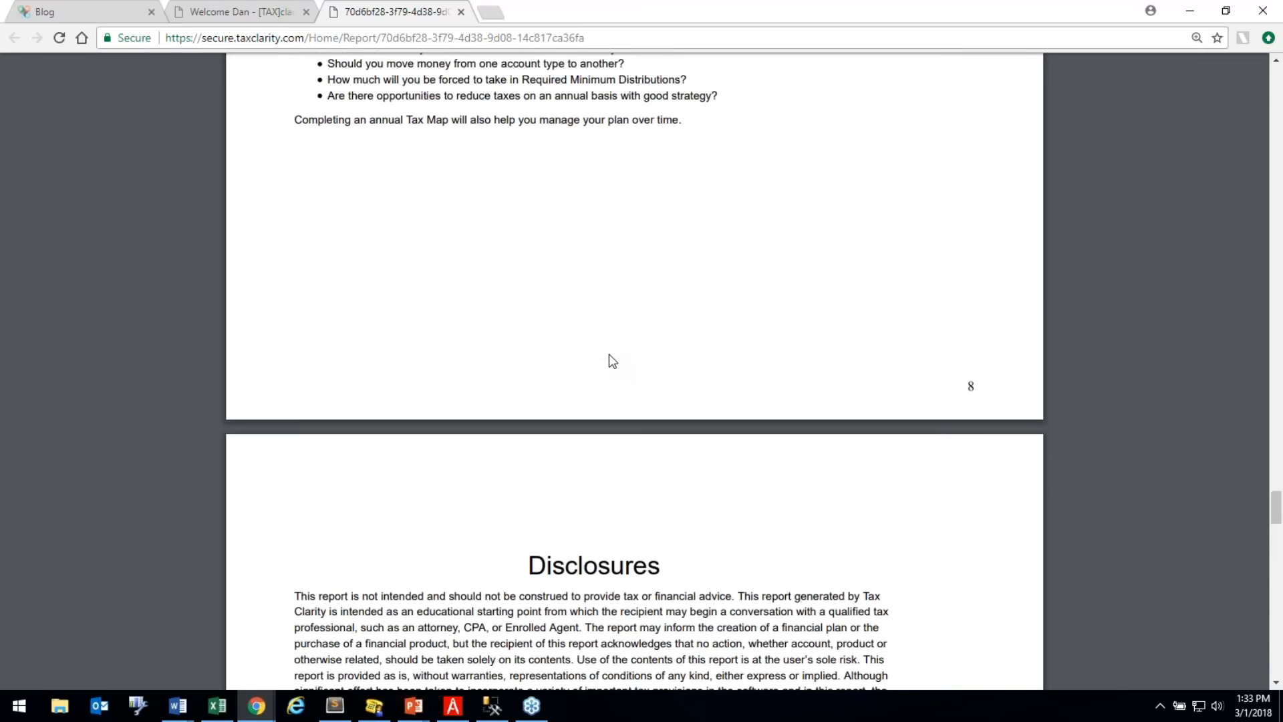
scroll(609, 355, up, 15)
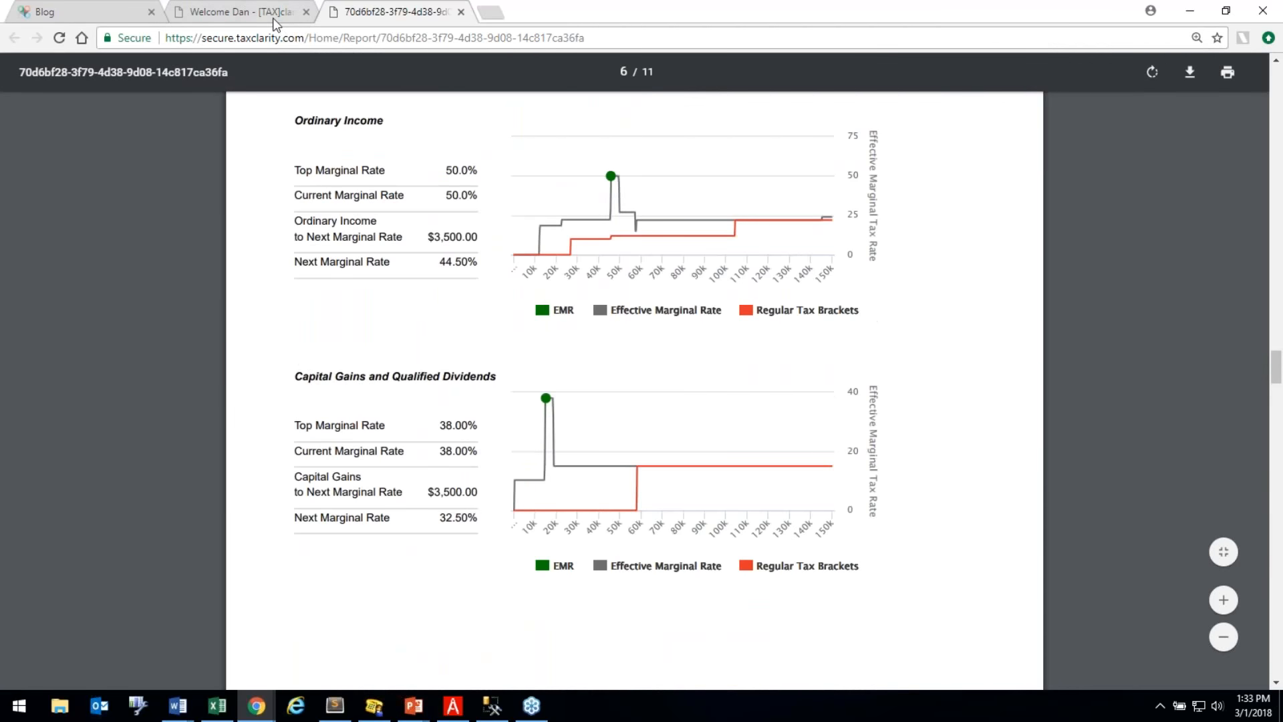
Return to the client's ordinary income analysis and check the details table, including the Subject to AMT and Net AMT rows.
click(273, 20)
scroll(428, 391, down, 6)
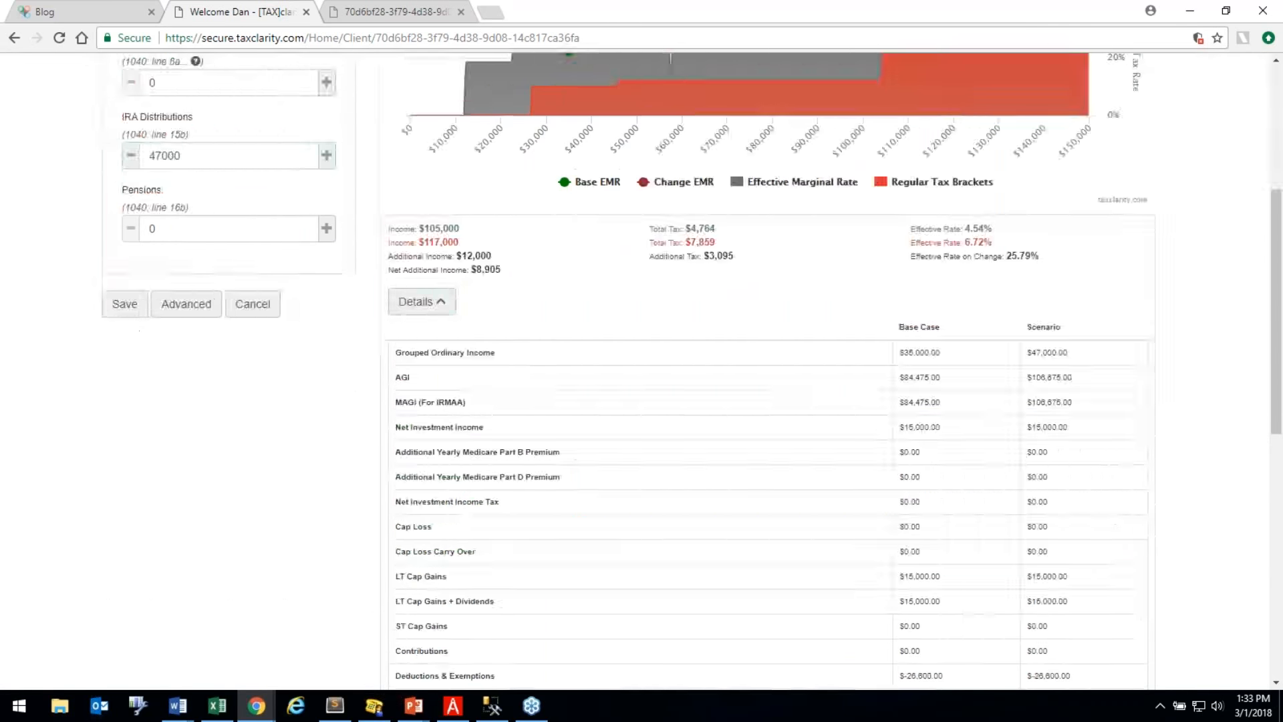
scroll(728, 311, down, 9)
drag(384, 453, 492, 444)
drag(387, 417, 461, 421)
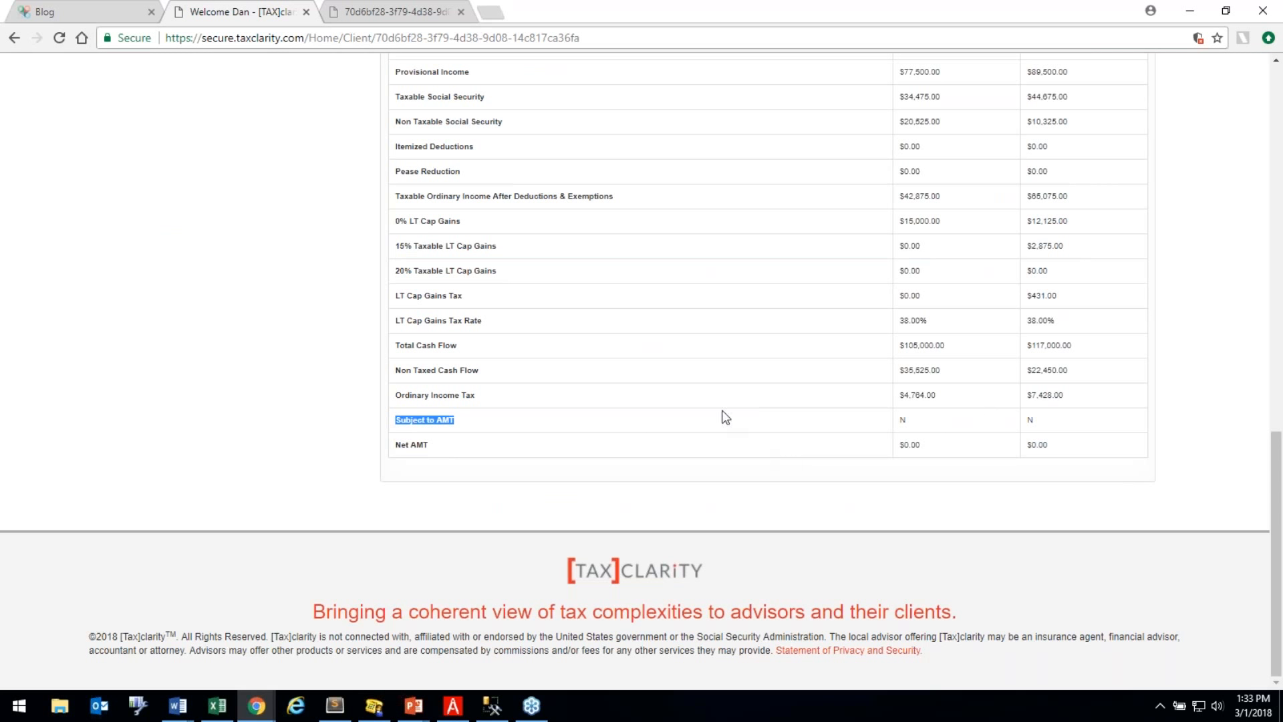
scroll(726, 418, up, 14)
scroll(725, 420, down, 14)
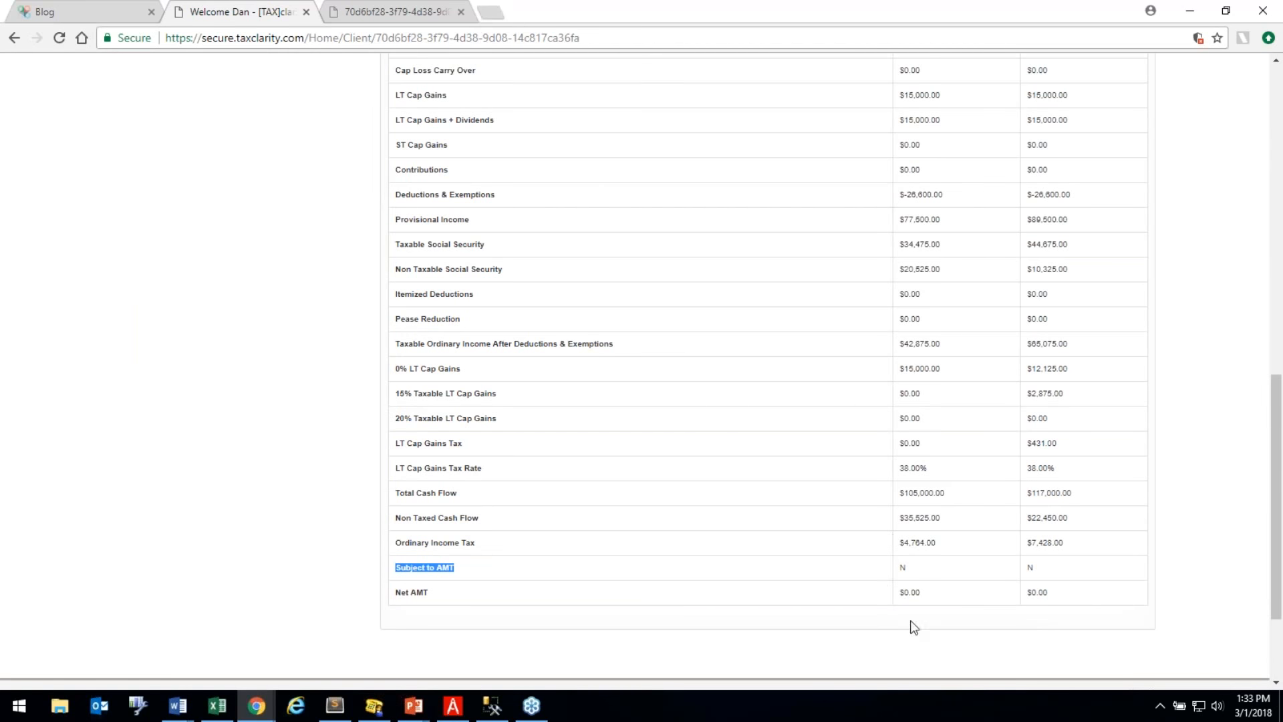
scroll(647, 416, up, 14)
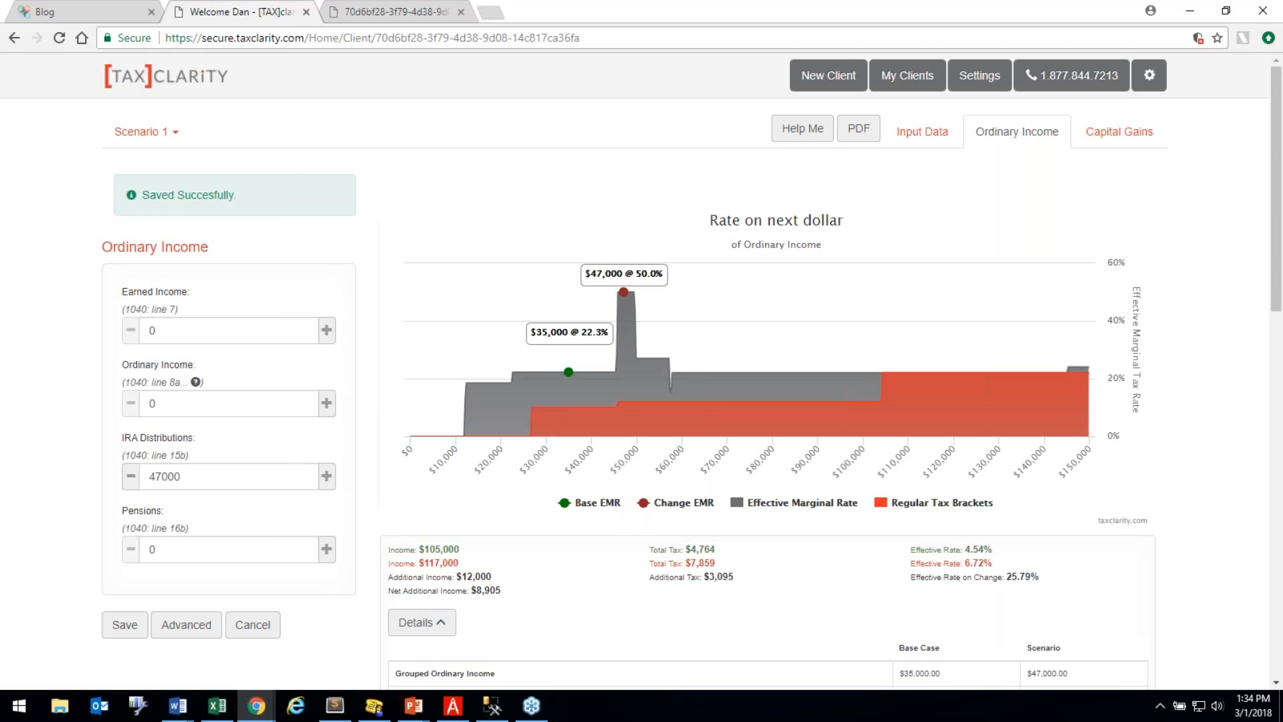
scroll(716, 312, down, 3)
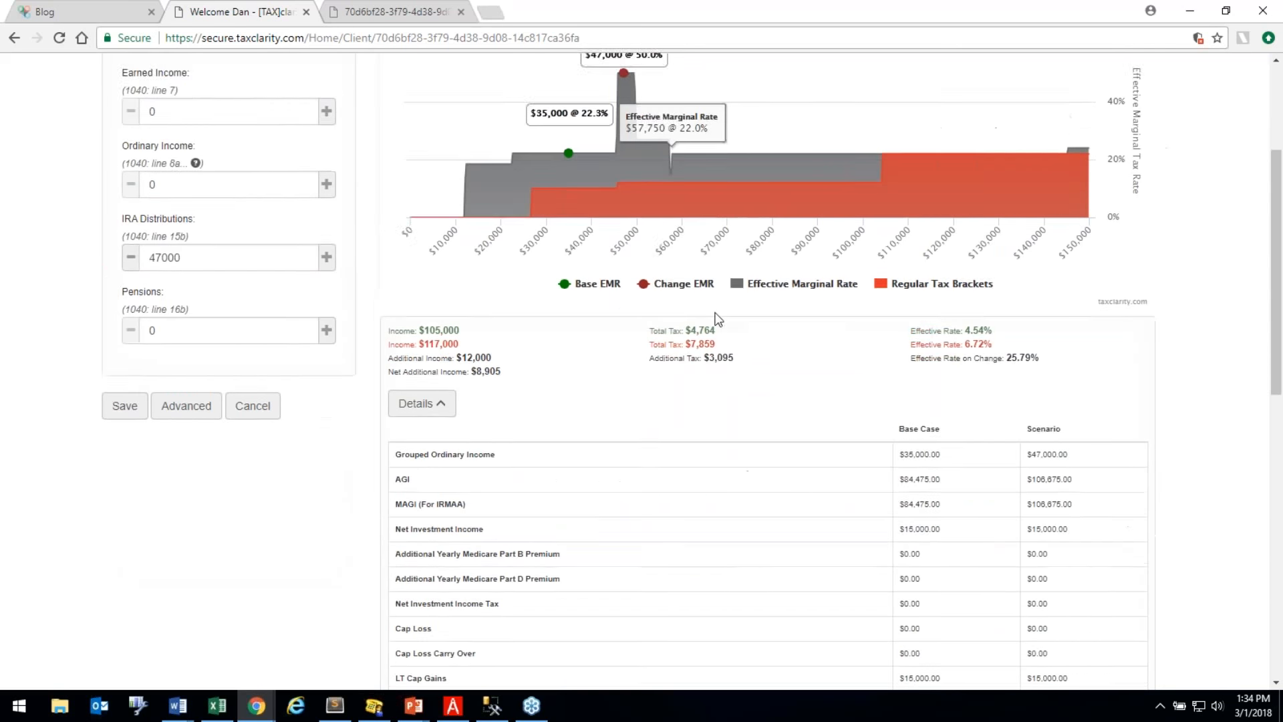
scroll(716, 319, up, 3)
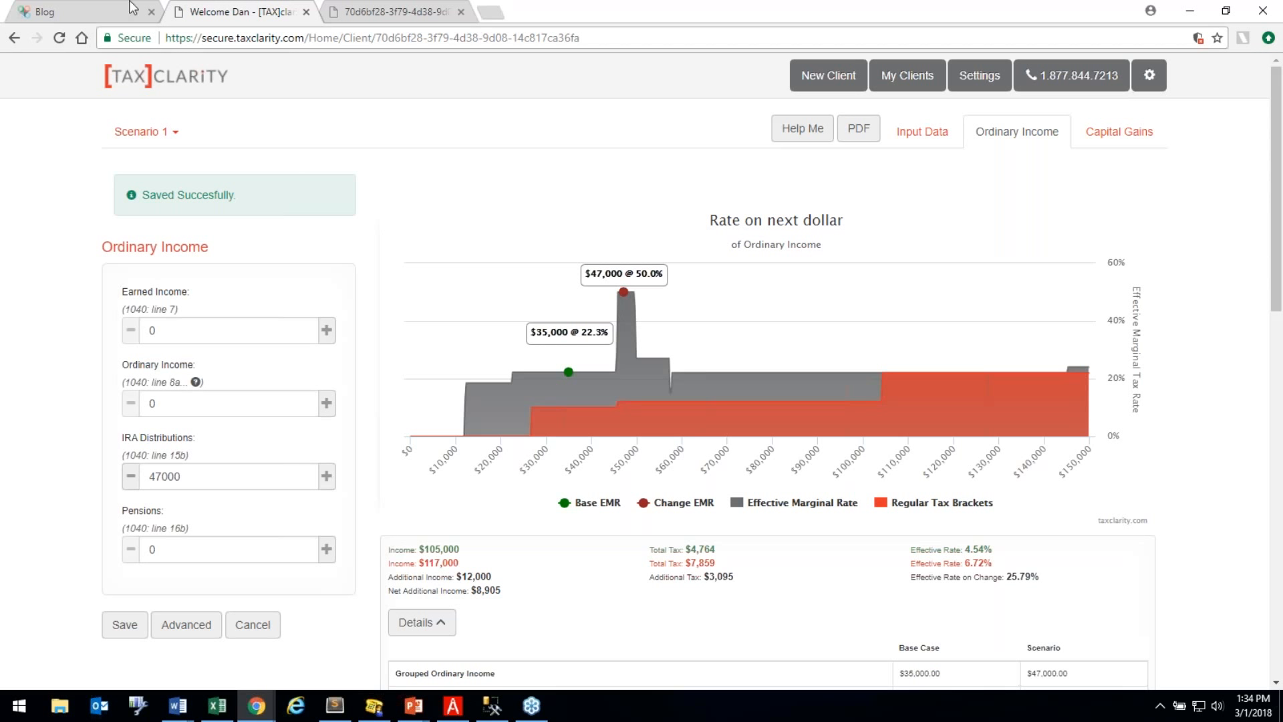
Switch to the Covisum website and open its page presenting the software products.
click(67, 12)
click(841, 229)
click(395, 128)
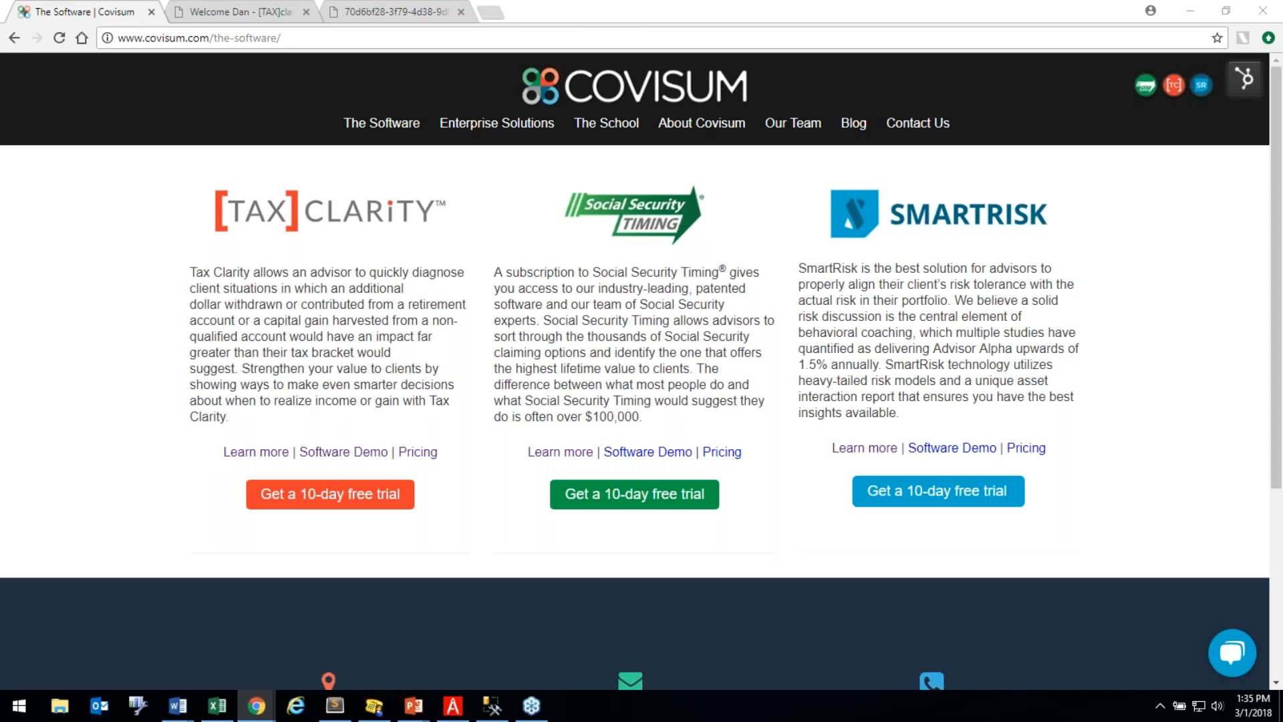
Check the tax years available in the client's input data, keep 2018, and return to the ordinary income analysis.
click(228, 12)
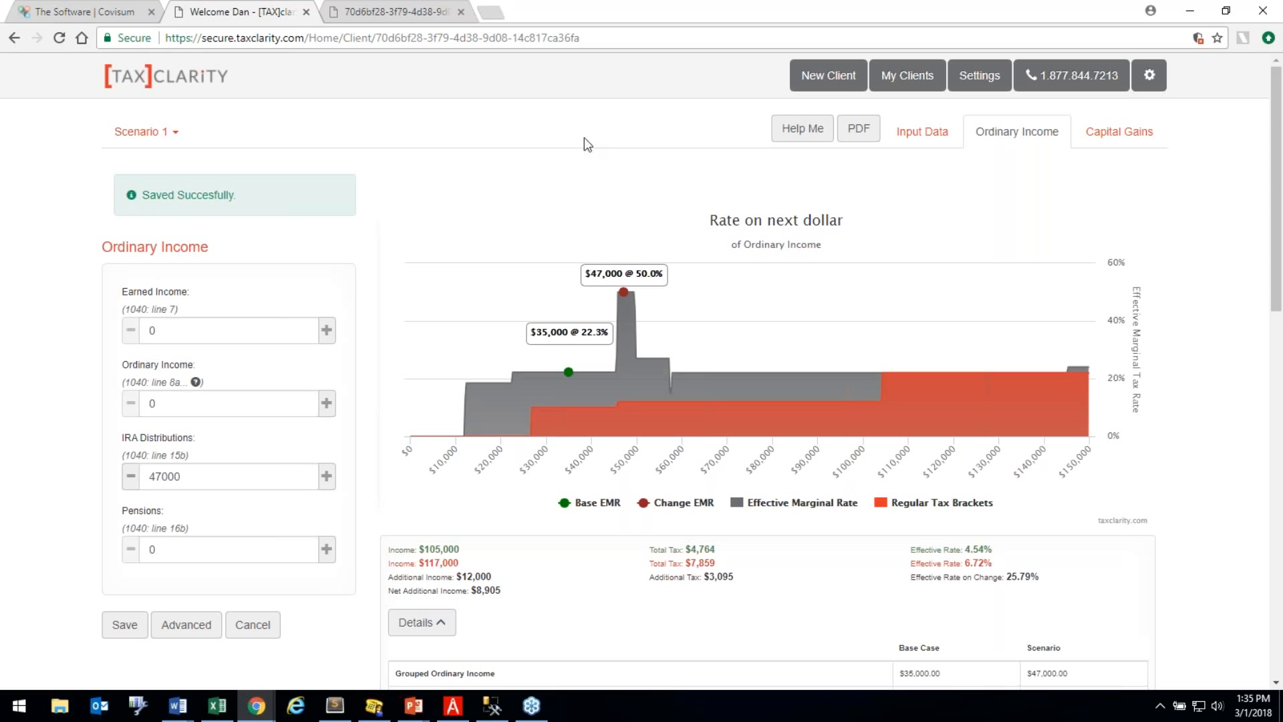
click(919, 133)
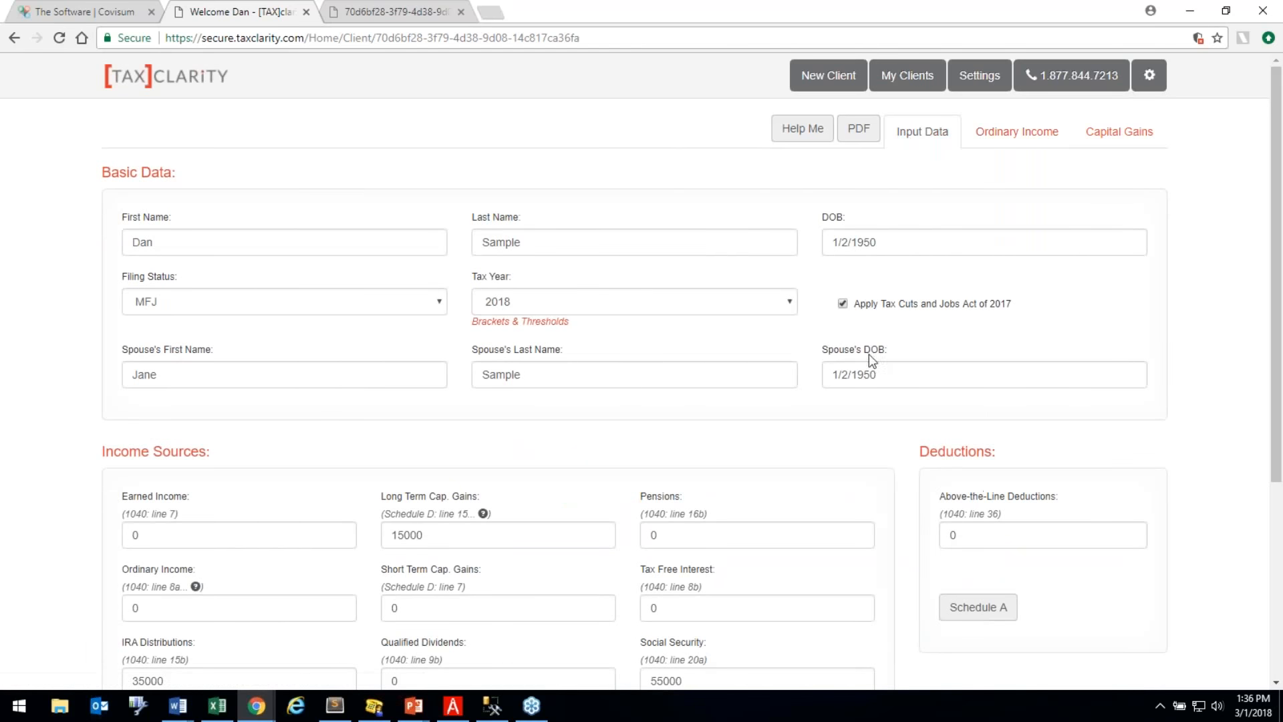
click(581, 305)
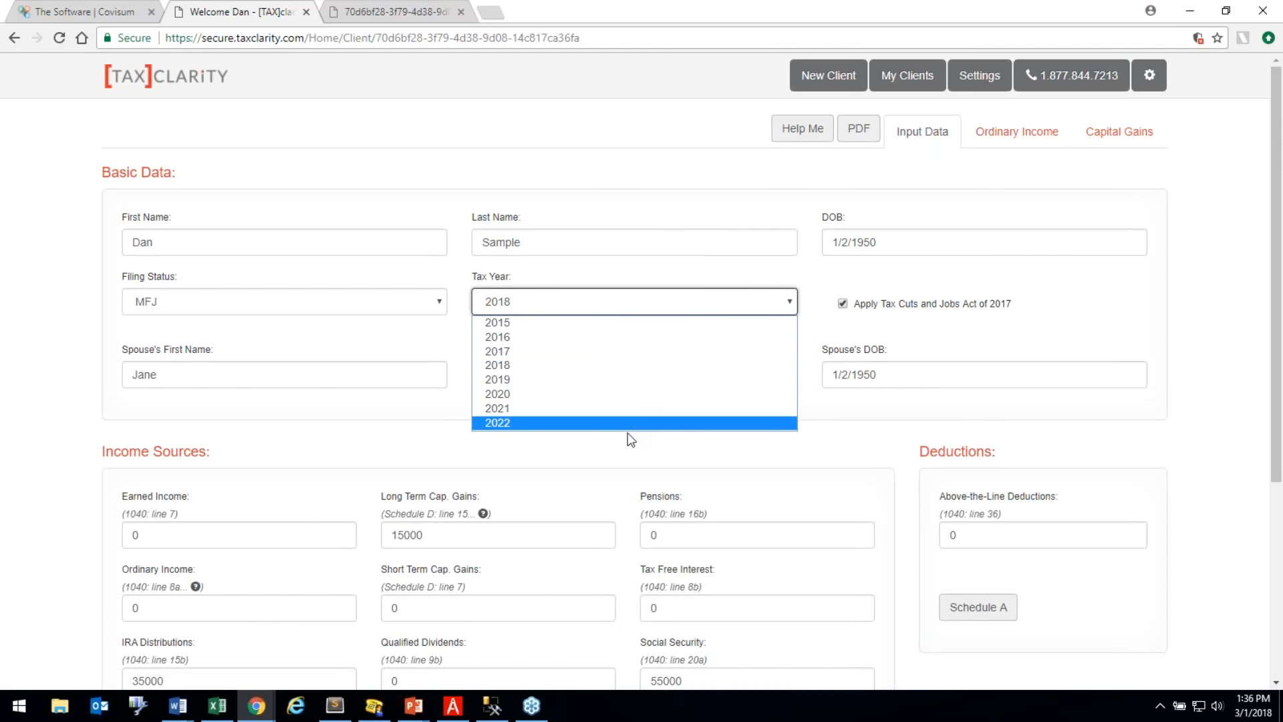
click(702, 365)
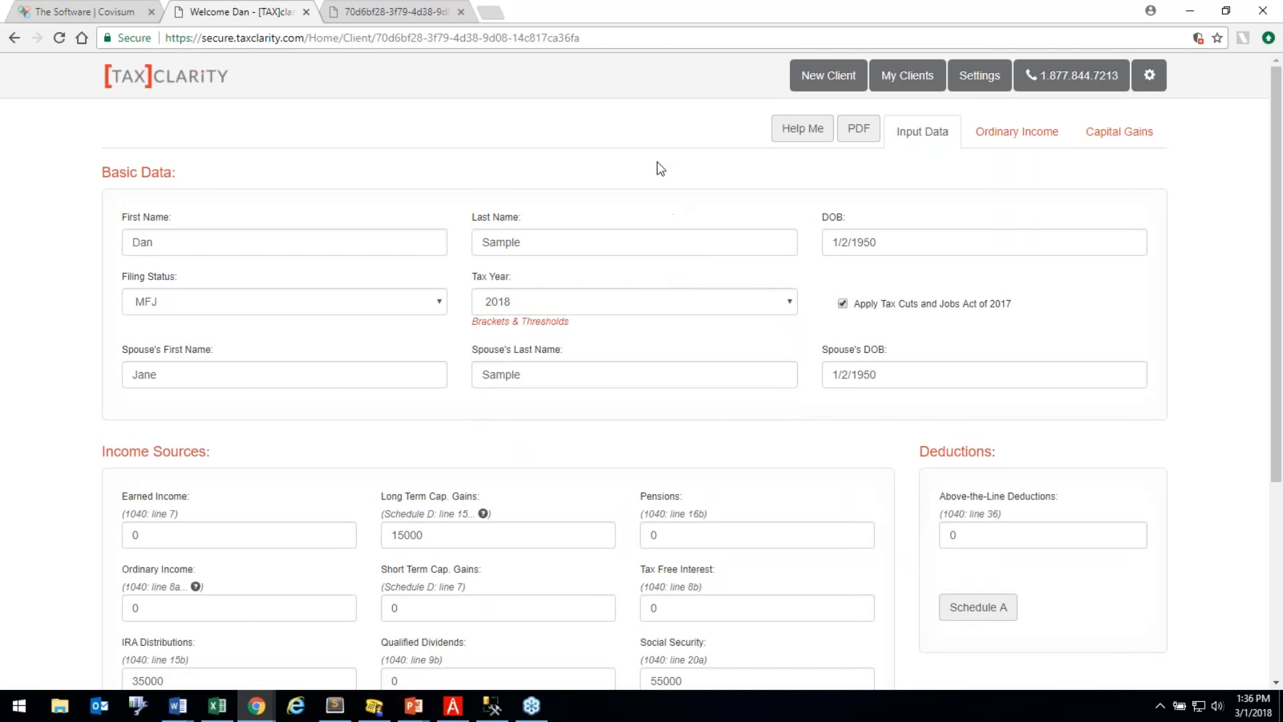
click(1013, 133)
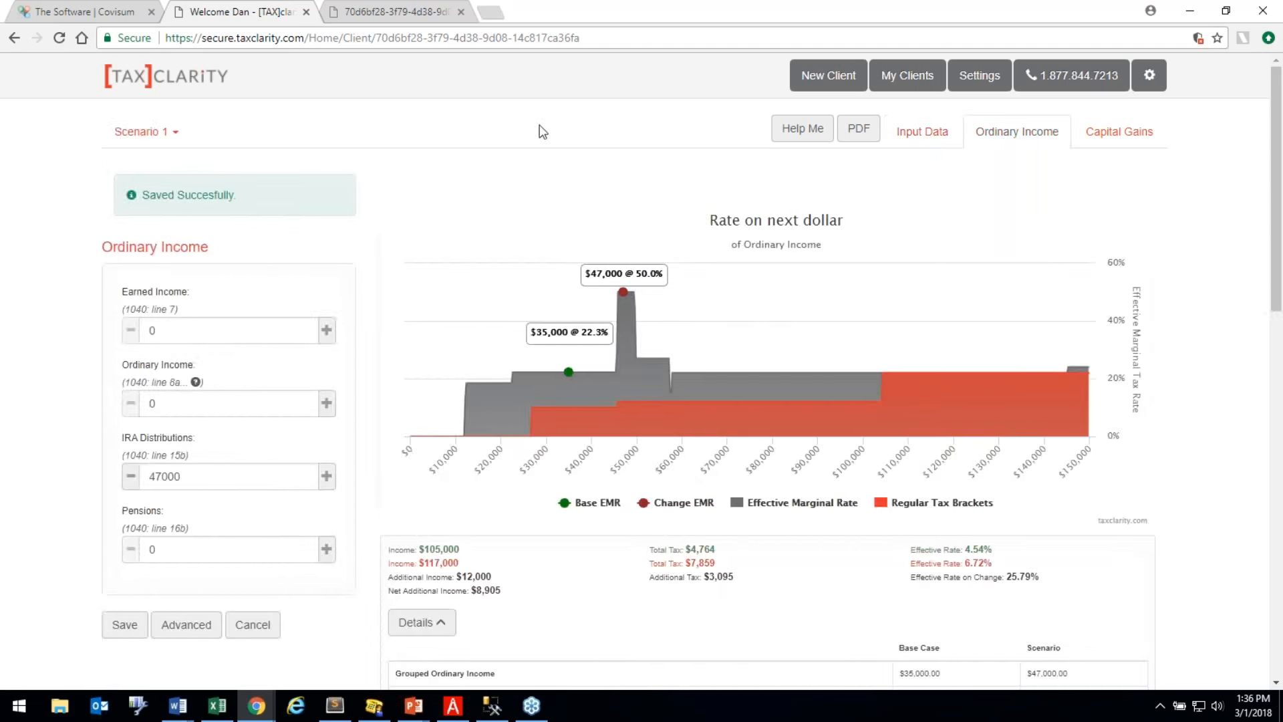